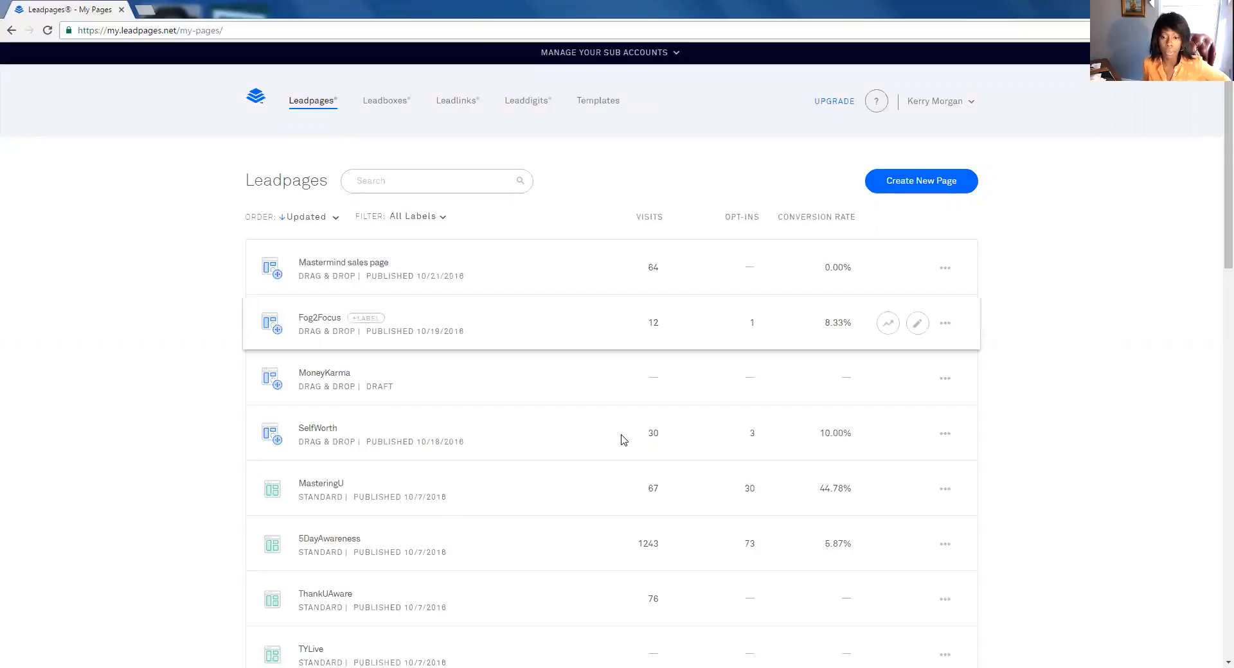
Step: Look over the Leadboxes, including the Holistic summit opt-in form, and the list of Leadlinks
{"action": "left_click", "coordinate": [382, 103]}
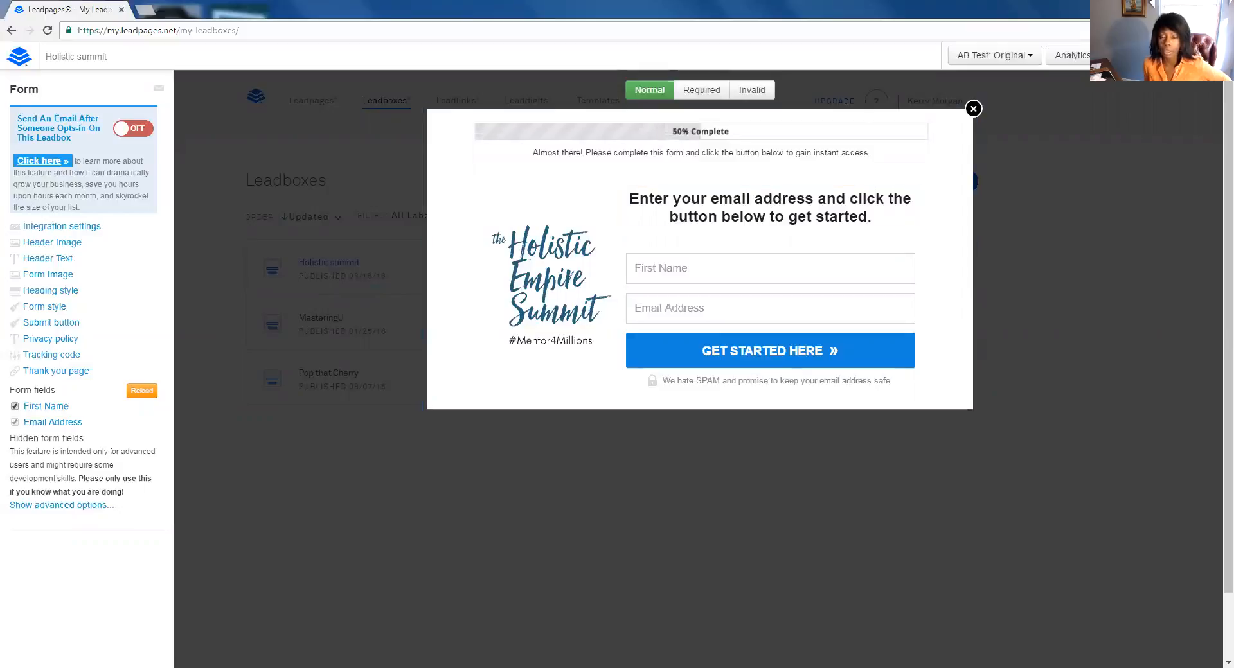
{"action": "left_click", "coordinate": [1201, 56]}
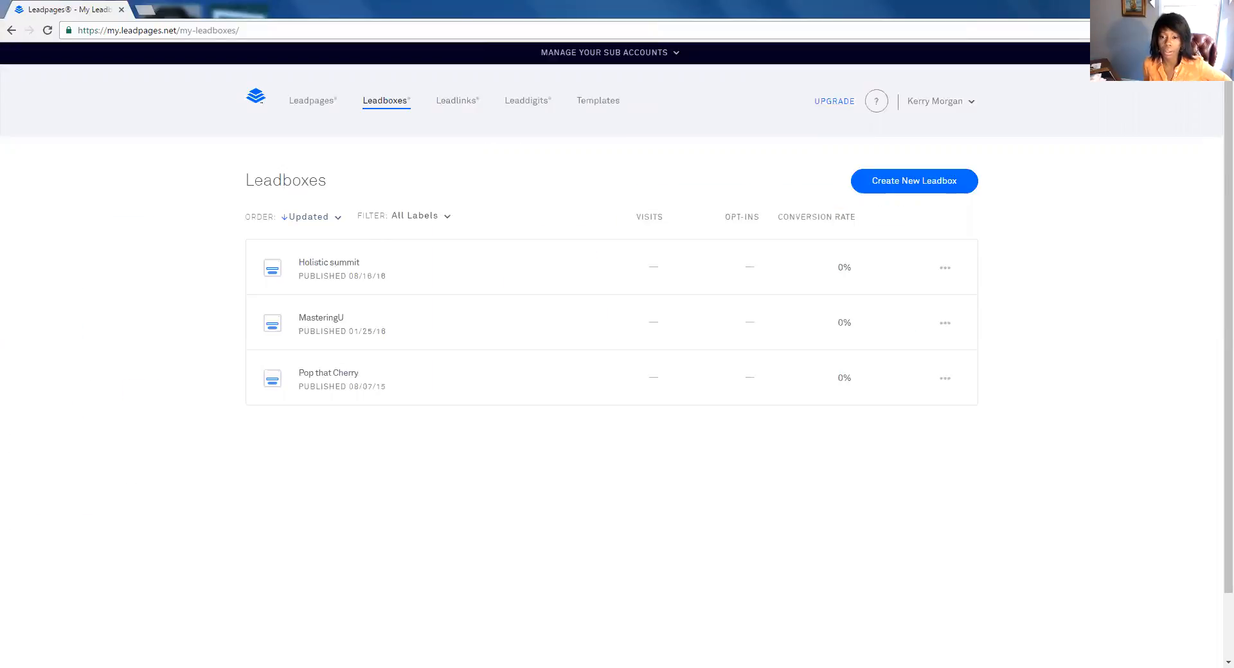
{"action": "left_click", "coordinate": [464, 108]}
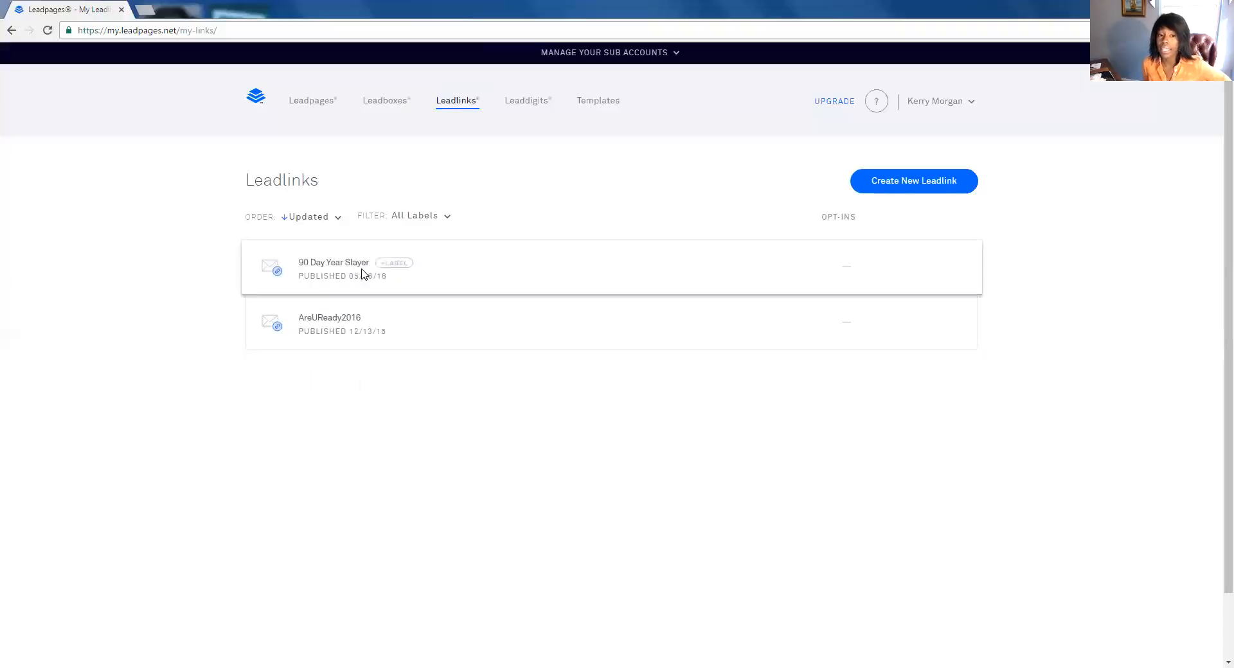
{"action": "mouse_move", "coordinate": [362, 275]}
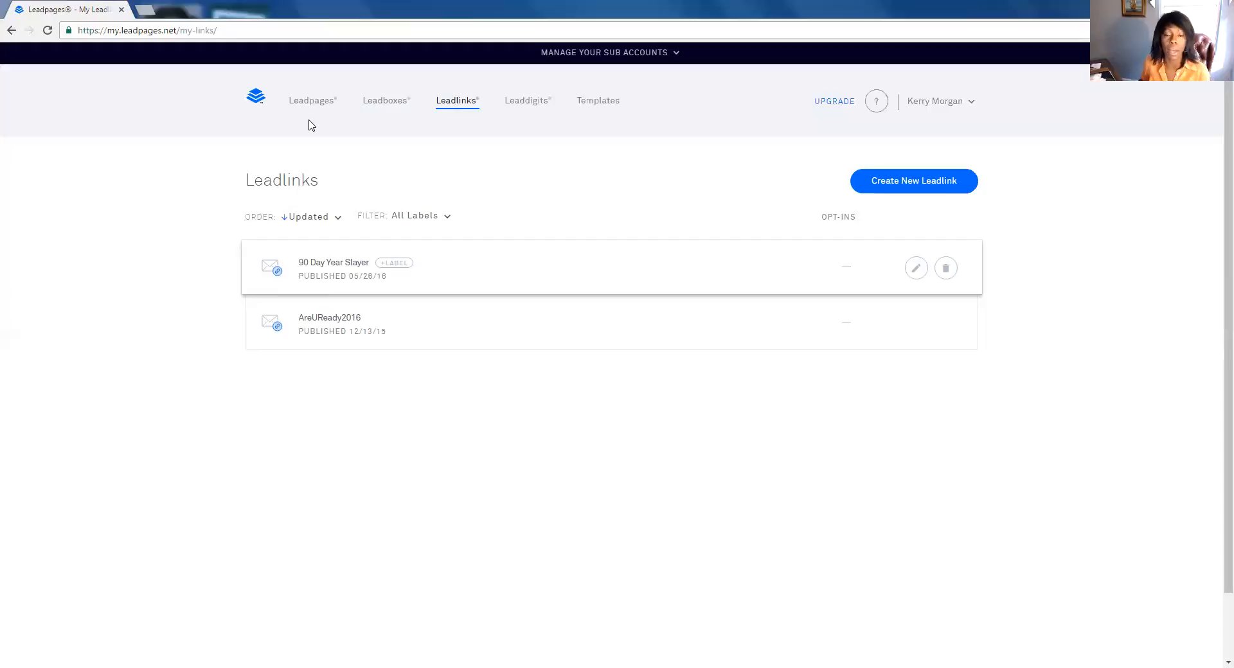
Step: Review the 7DAYDETOX Leaddigit's text identifier, instructions message and opt-in actions, and save it without changes
{"action": "left_click", "coordinate": [531, 106]}
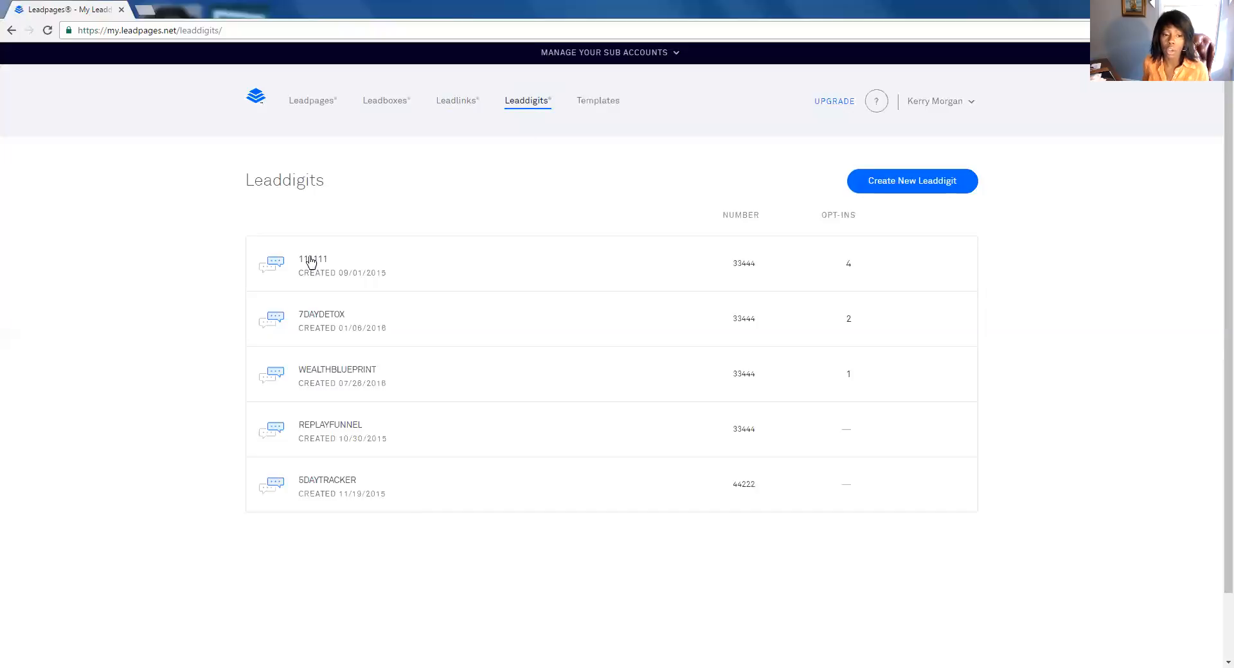
{"action": "mouse_move", "coordinate": [310, 261]}
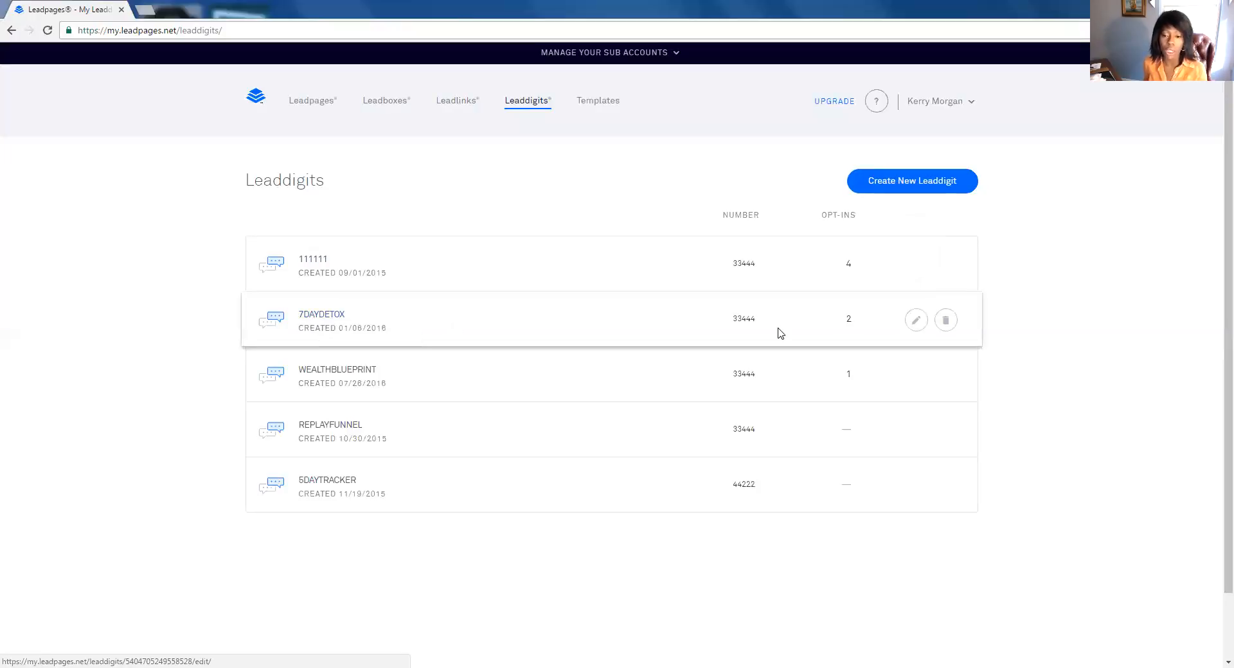
{"action": "left_click", "coordinate": [916, 319]}
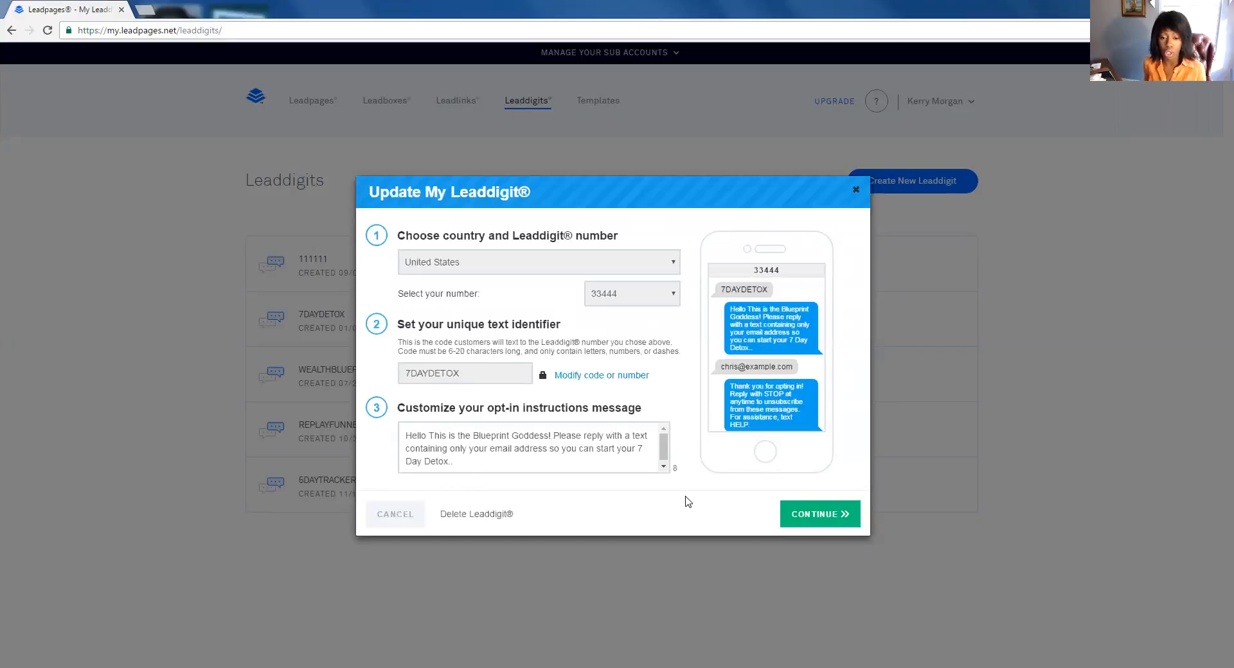
{"action": "left_click", "coordinate": [826, 514]}
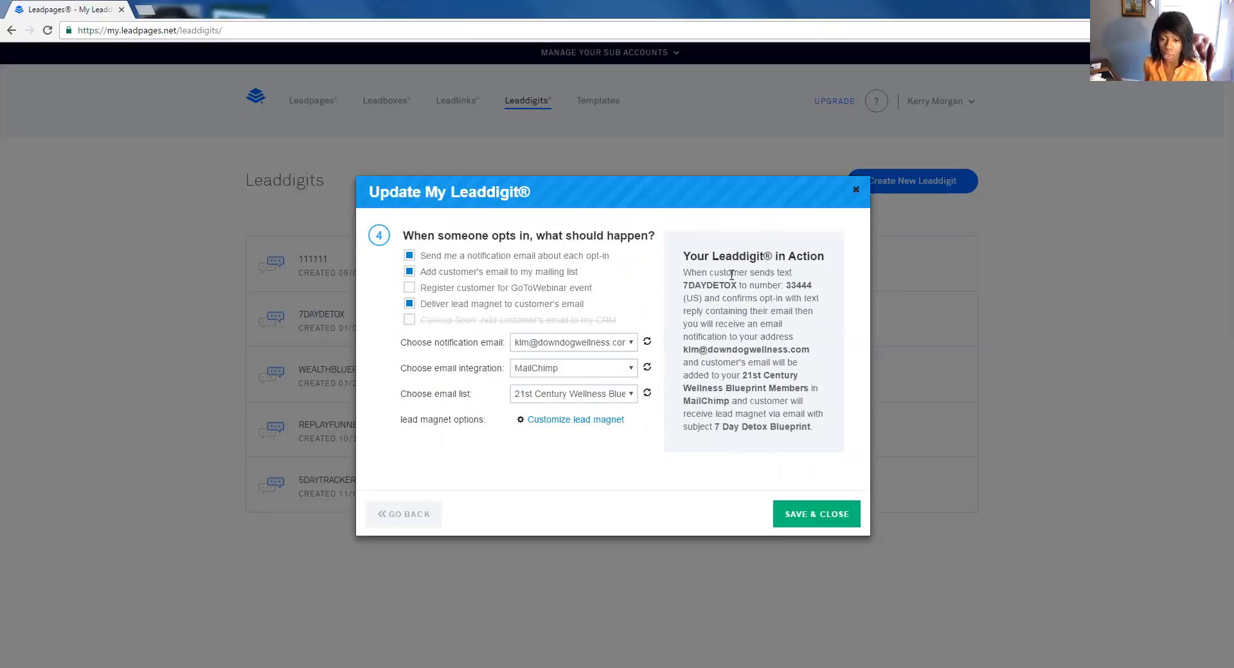
{"action": "left_click", "coordinate": [815, 511]}
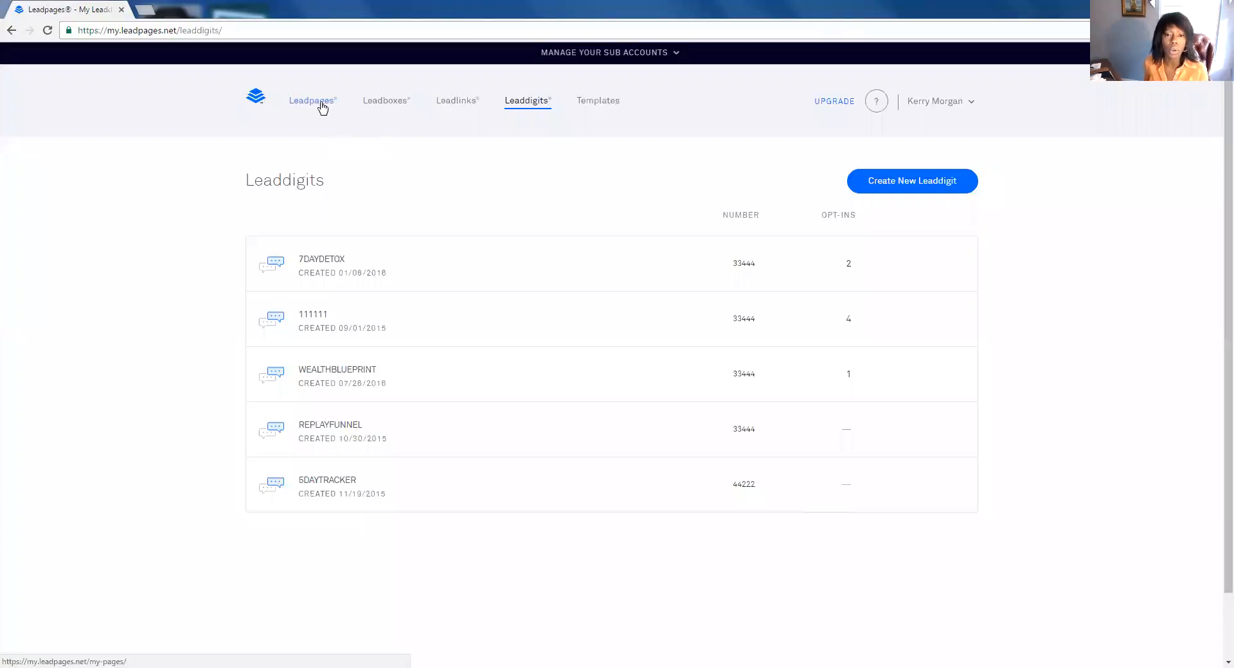
Step: Open the Mastermind sales page for editing and examine its sections from the headline to the "Join Now #Mentor4Millions Mastermind!" button
{"action": "left_click", "coordinate": [322, 106]}
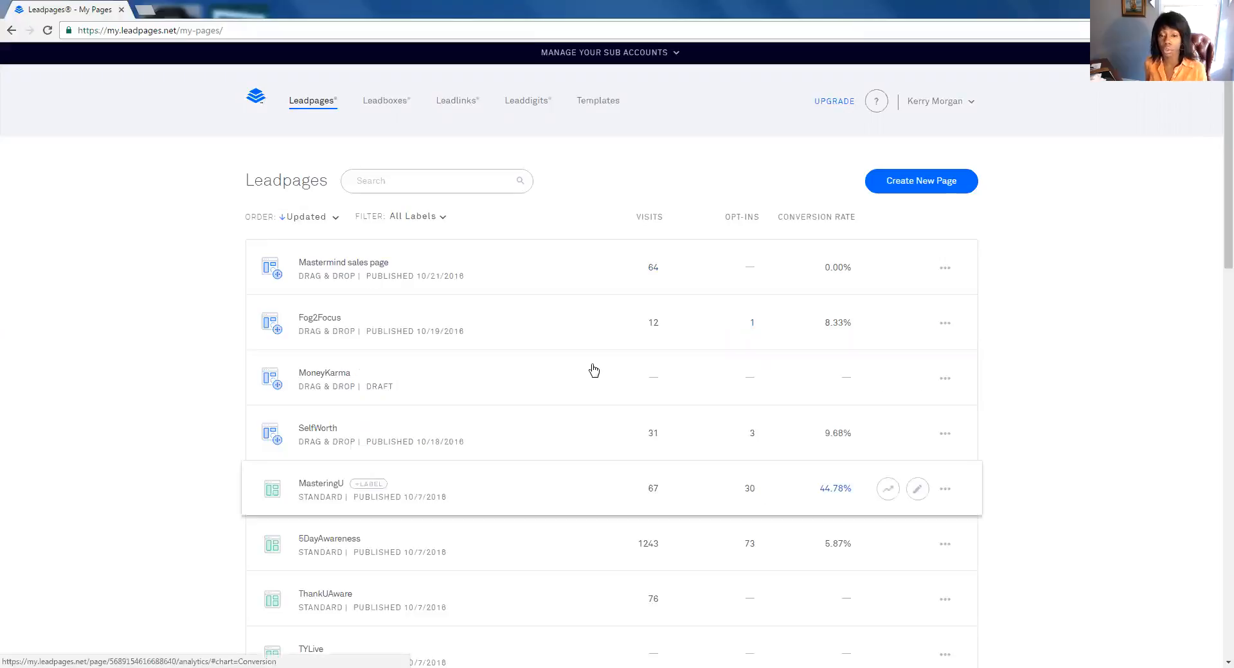
{"action": "left_click", "coordinate": [917, 268]}
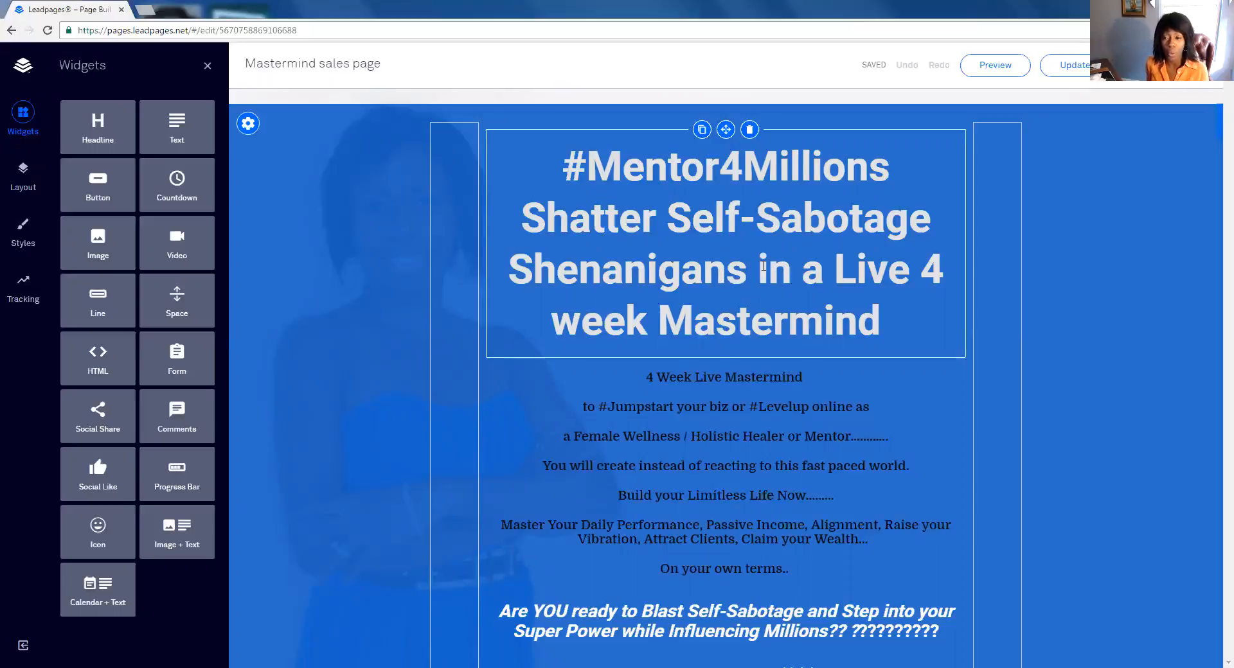
{"action": "scroll", "coordinate": [756, 268], "scroll_direction": "down", "scroll_amount": 1}
{"action": "scroll", "coordinate": [757, 273], "scroll_direction": "down", "scroll_amount": 1}
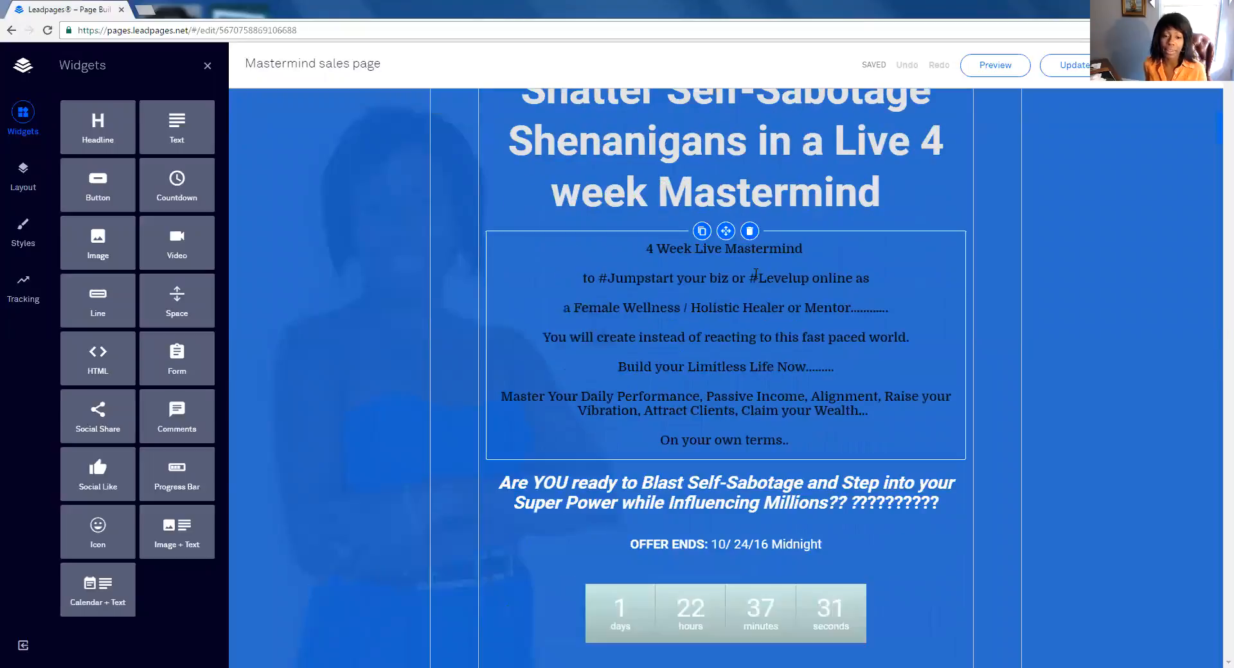
{"action": "scroll", "coordinate": [723, 325], "scroll_direction": "down", "scroll_amount": 2}
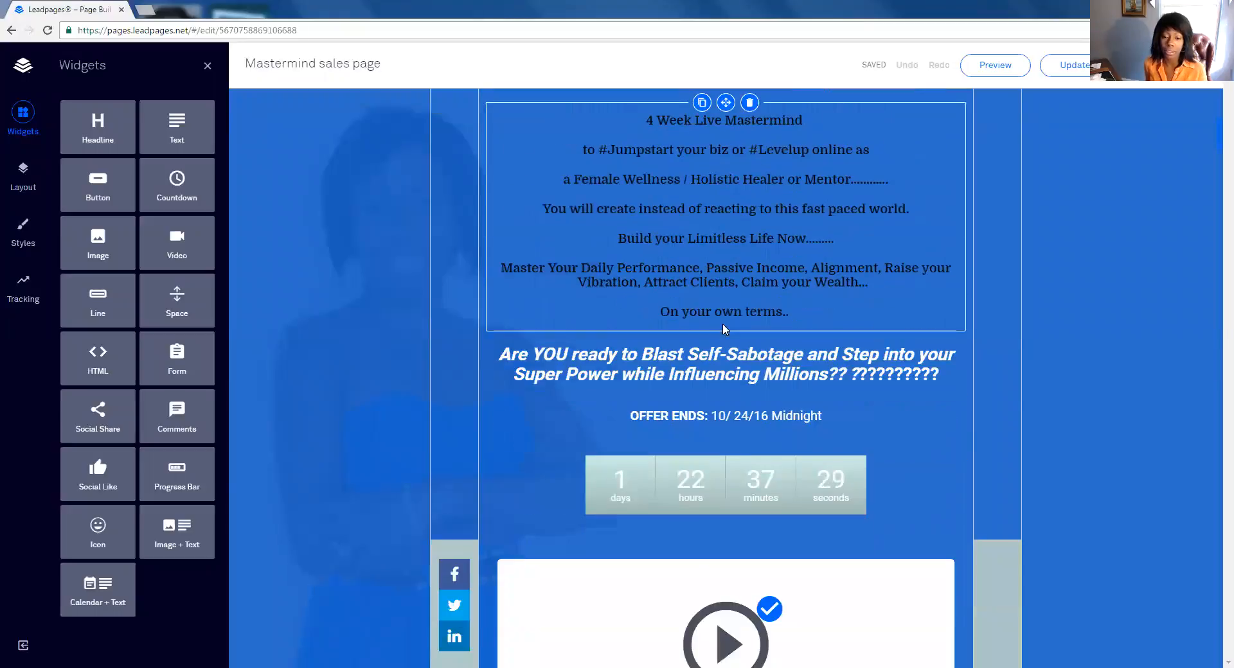
{"action": "scroll", "coordinate": [719, 329], "scroll_direction": "down", "scroll_amount": 3}
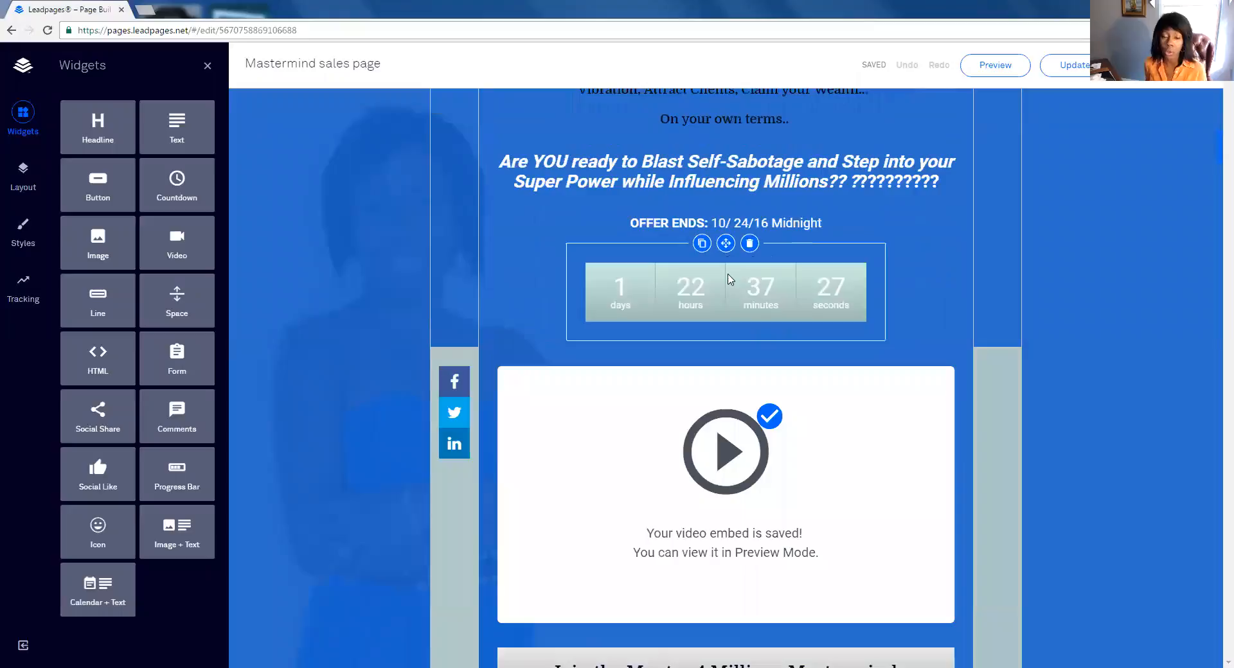
{"action": "scroll", "coordinate": [721, 333], "scroll_direction": "down", "scroll_amount": 3}
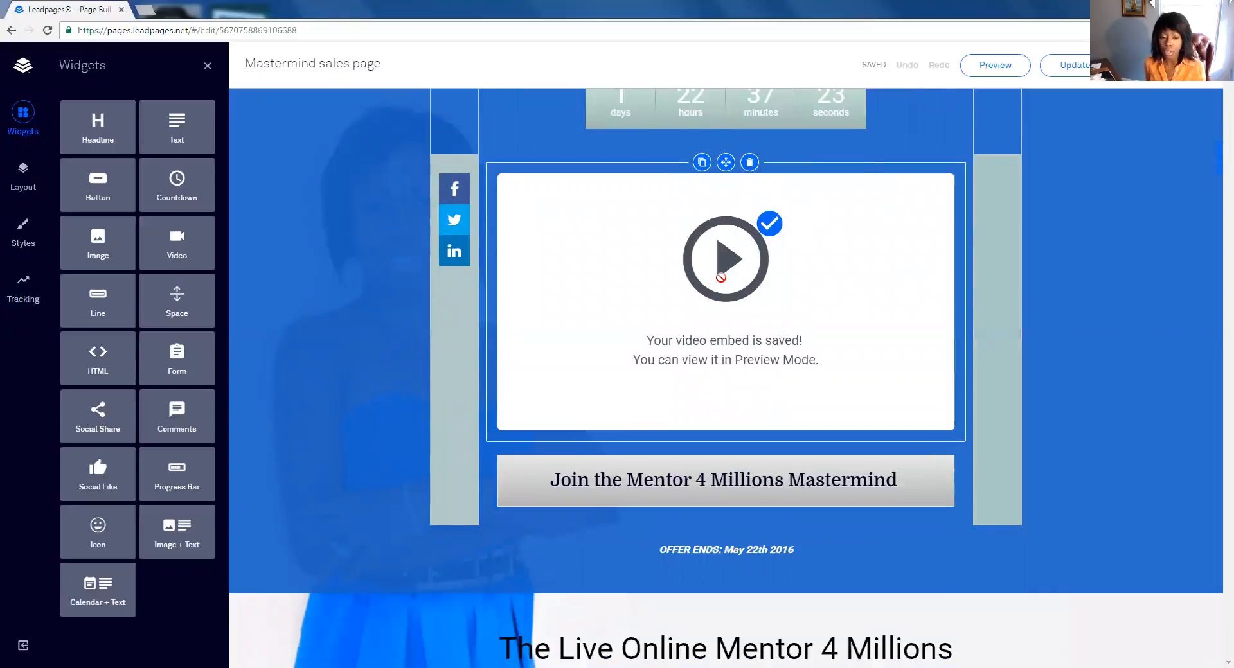
{"action": "scroll", "coordinate": [721, 277], "scroll_direction": "down", "scroll_amount": 2}
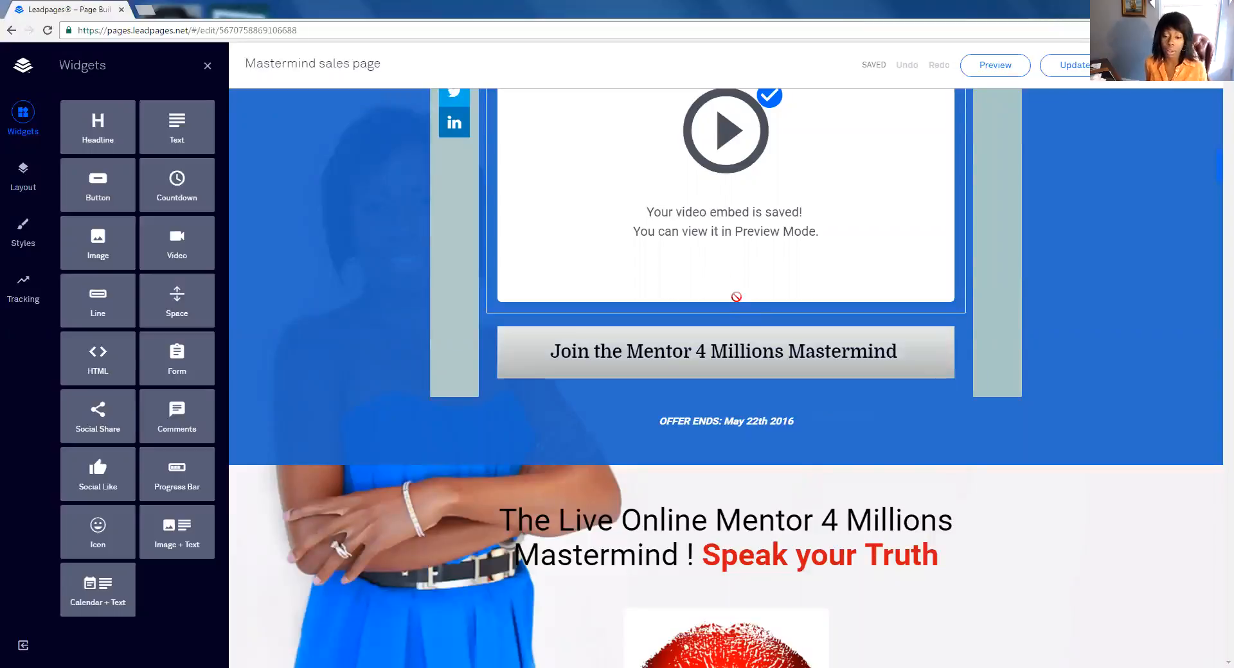
{"action": "scroll", "coordinate": [736, 297], "scroll_direction": "down", "scroll_amount": 4}
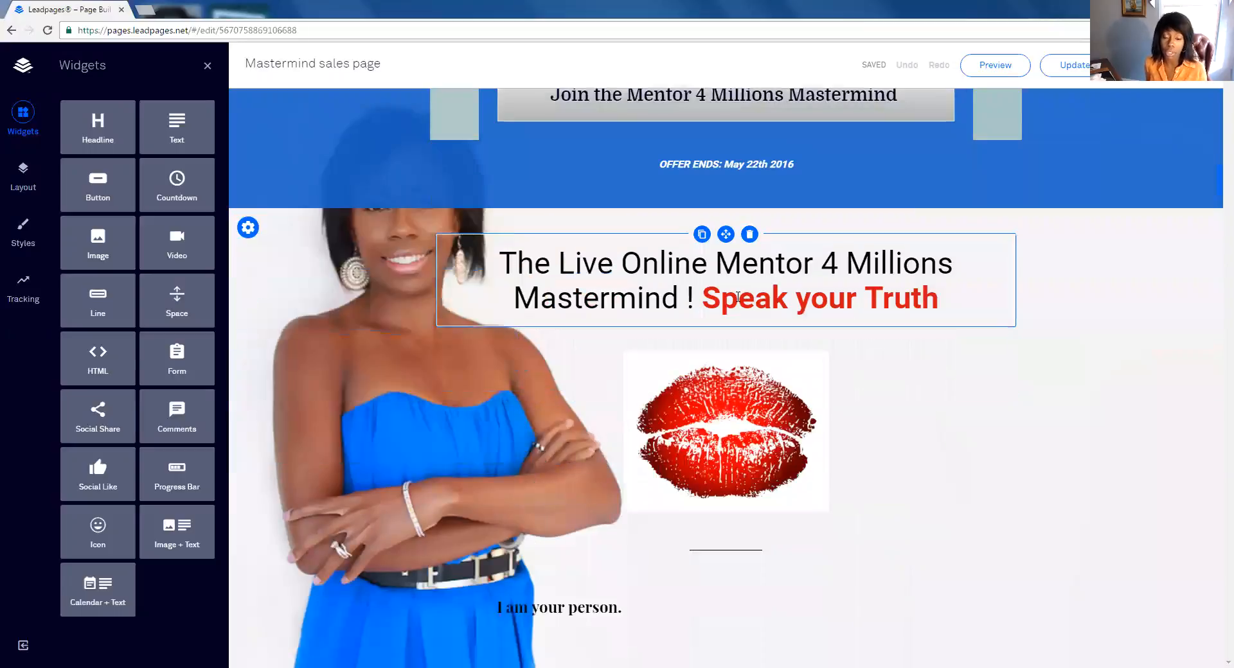
{"action": "scroll", "coordinate": [738, 298], "scroll_direction": "down", "scroll_amount": 2}
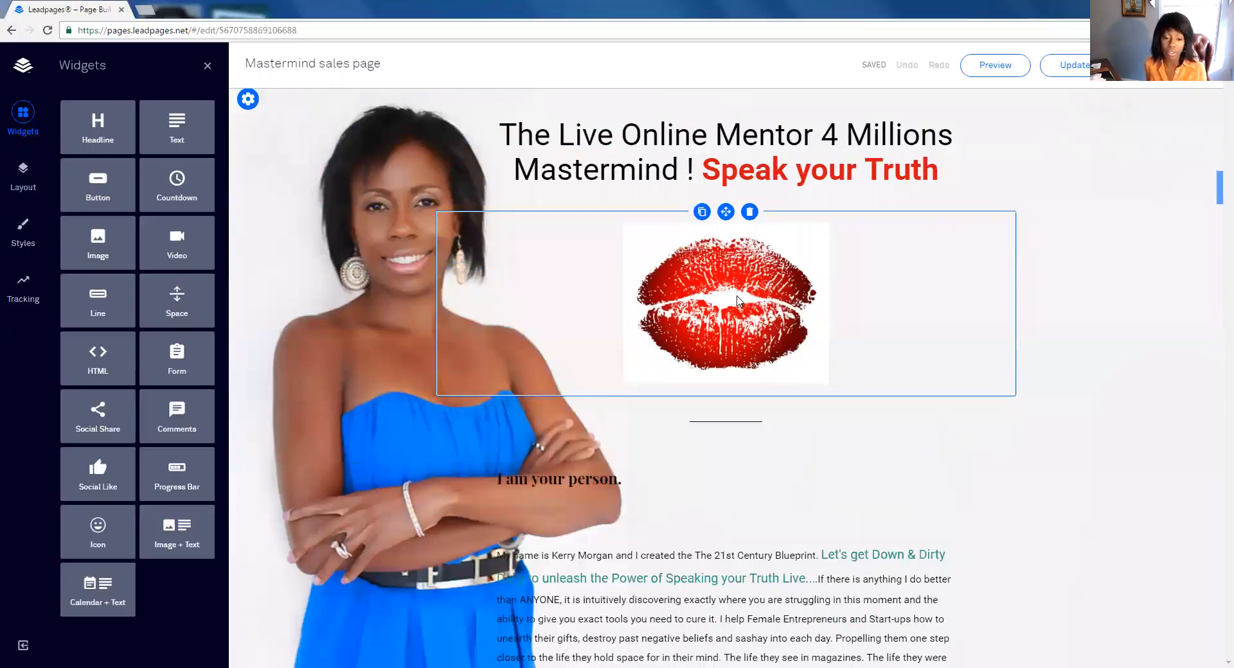
{"action": "scroll", "coordinate": [738, 300], "scroll_direction": "down", "scroll_amount": 1}
{"action": "scroll", "coordinate": [737, 300], "scroll_direction": "down", "scroll_amount": 1}
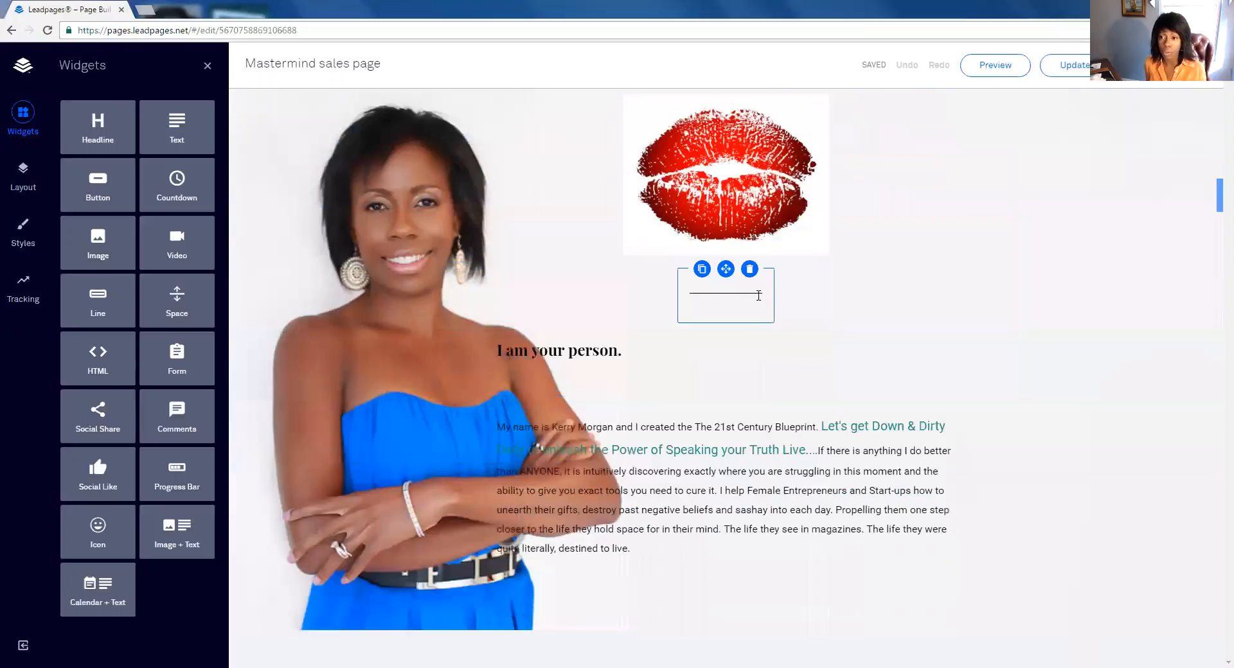
{"action": "scroll", "coordinate": [755, 294], "scroll_direction": "down", "scroll_amount": 4}
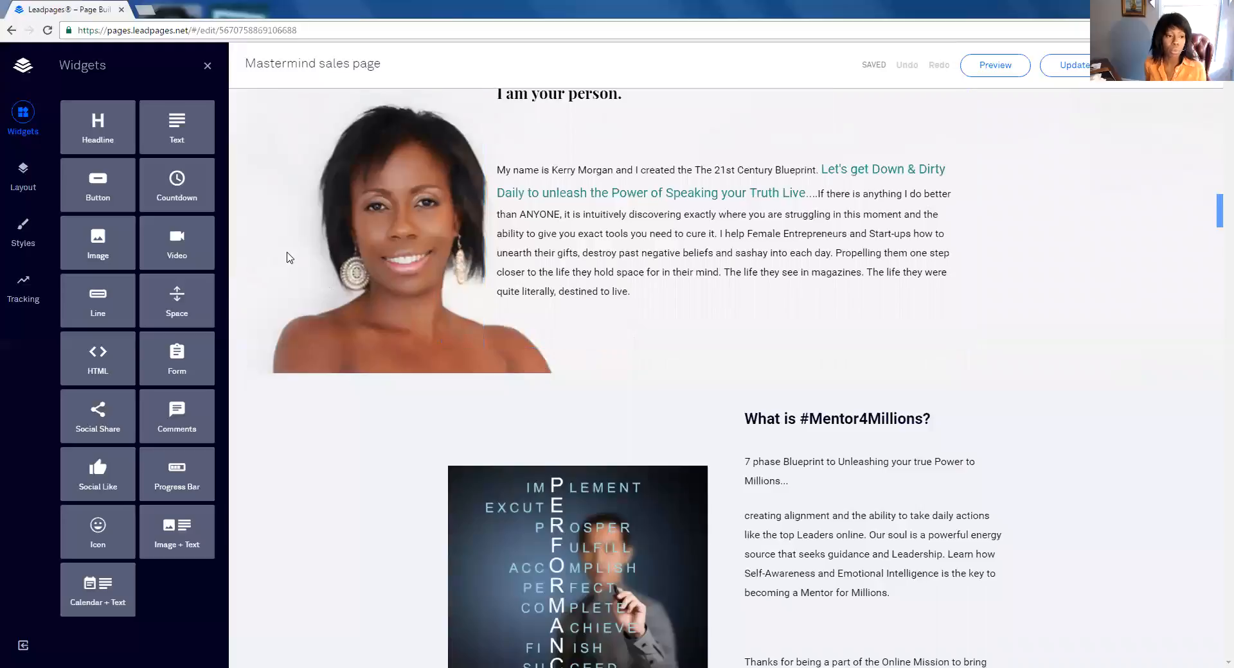
{"action": "scroll", "coordinate": [699, 326], "scroll_direction": "down", "scroll_amount": 12}
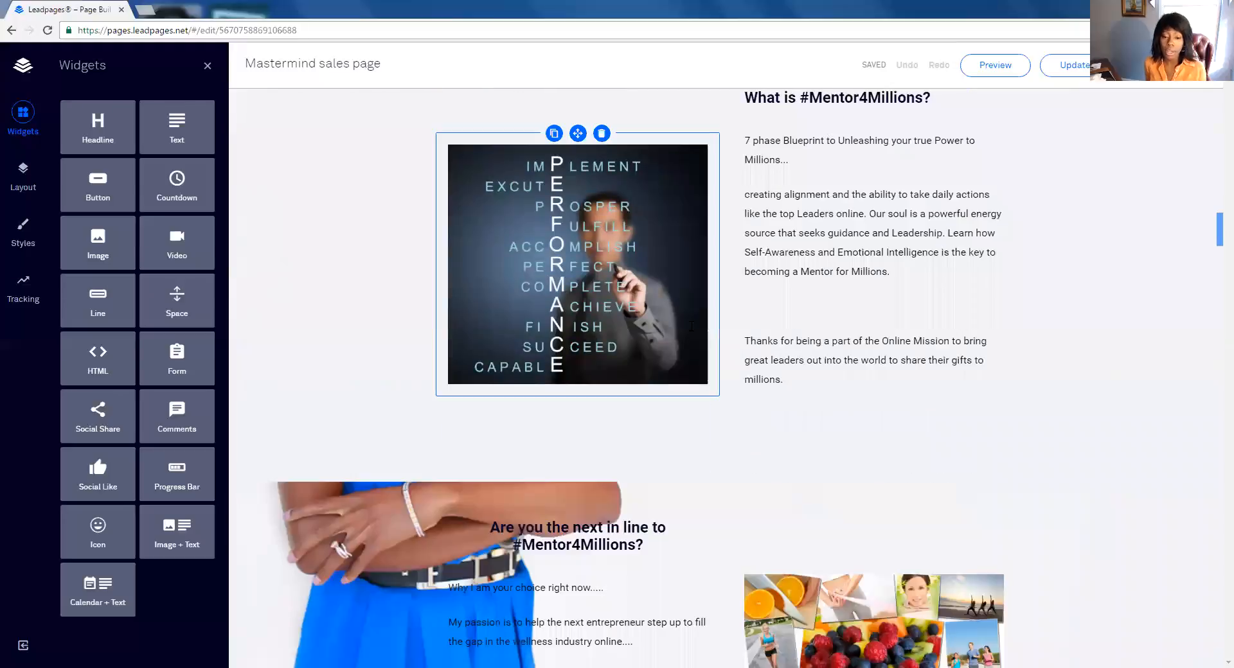
{"action": "scroll", "coordinate": [691, 333], "scroll_direction": "down", "scroll_amount": 7}
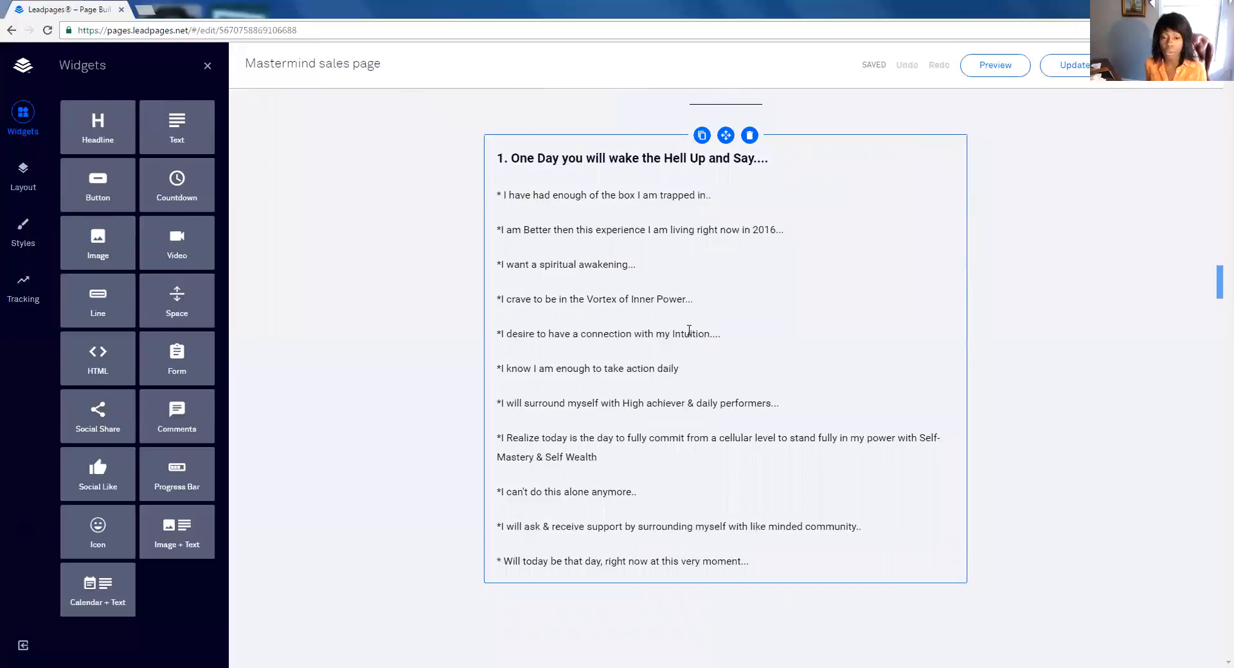
{"action": "scroll", "coordinate": [689, 331], "scroll_direction": "down", "scroll_amount": 5}
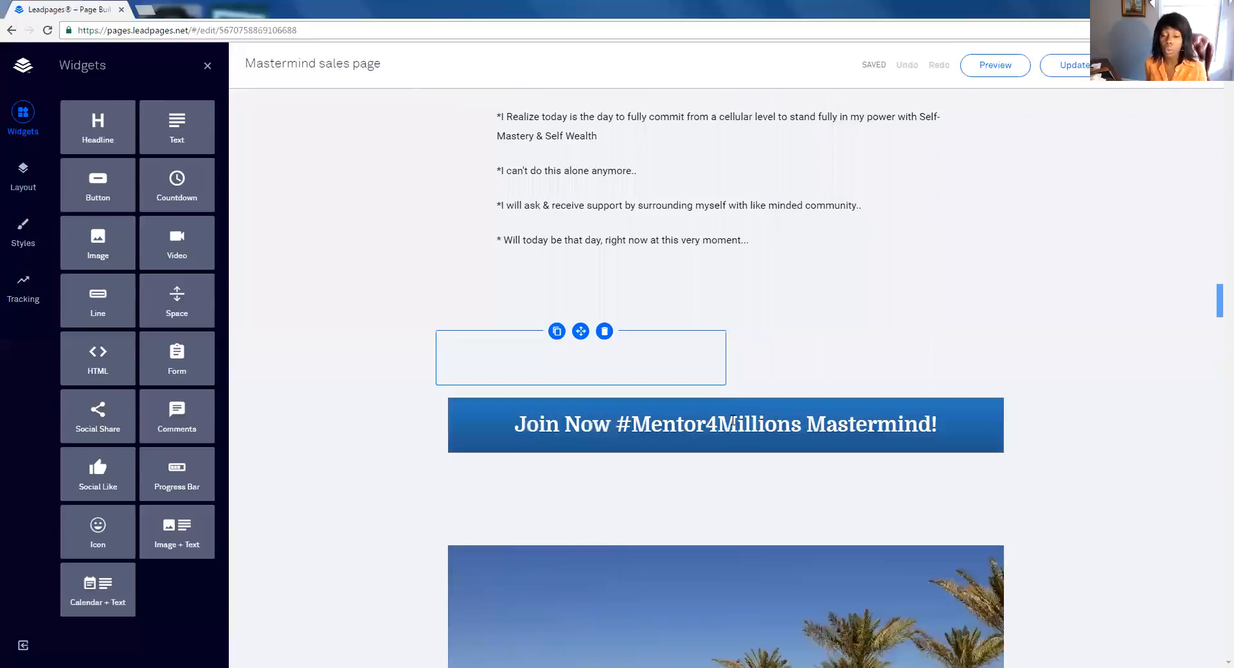
Step: Inspect the payment link attached to the "Join Now #Mentor4Millions Mastermind!" button and close the link settings
{"action": "left_click", "coordinate": [733, 421]}
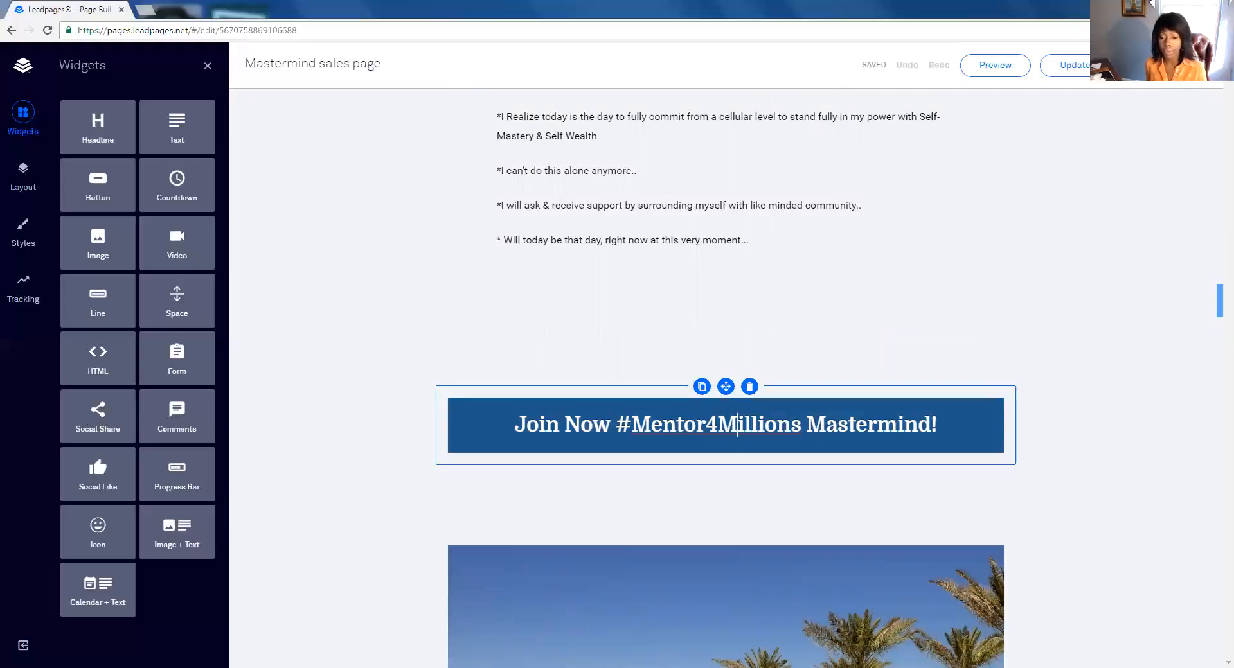
{"action": "left_click", "coordinate": [816, 410]}
{"action": "double_click", "coordinate": [822, 421]}
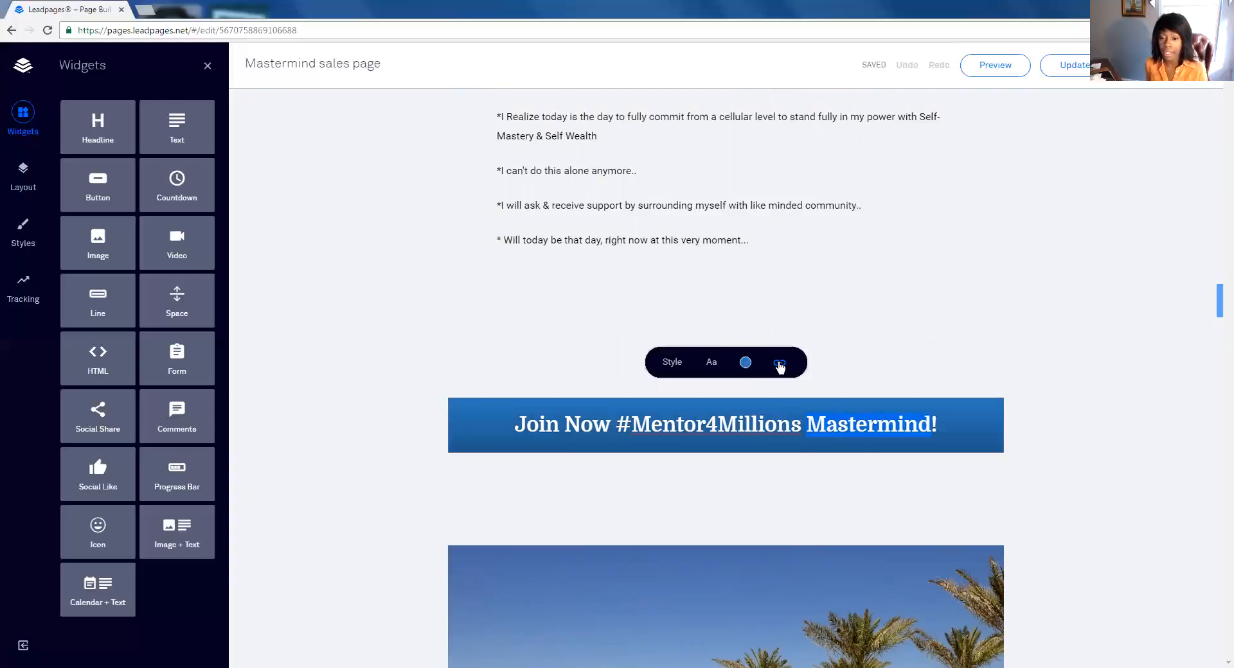
{"action": "left_click", "coordinate": [779, 365]}
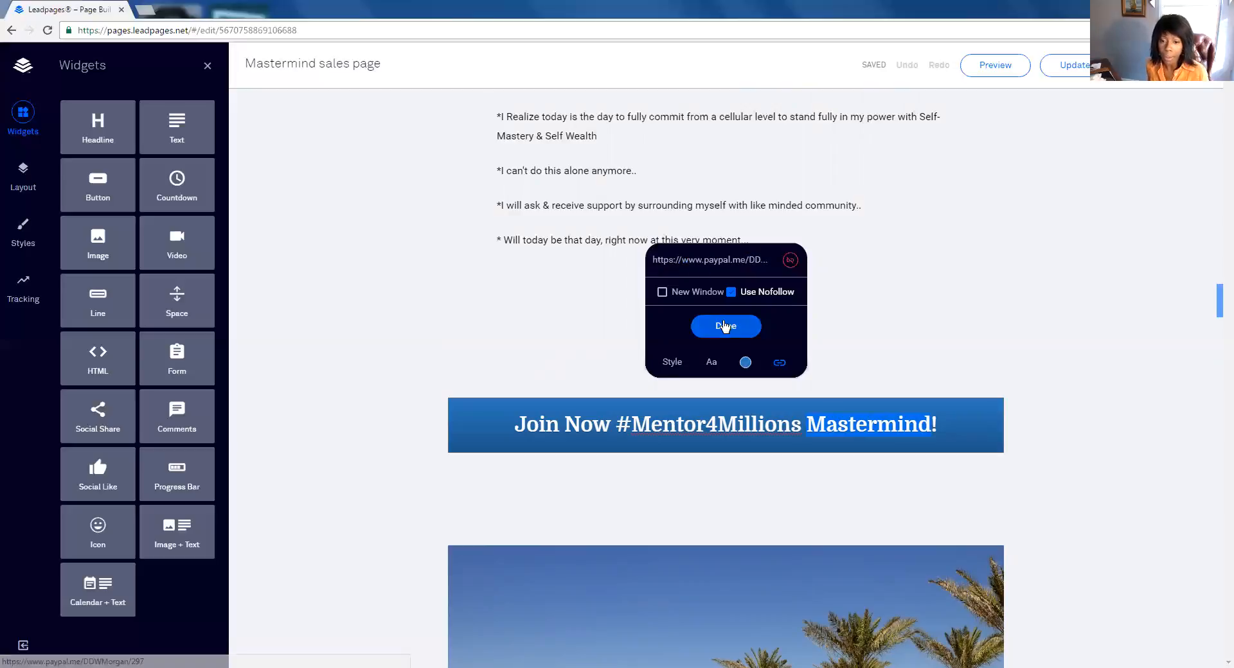
{"action": "left_click", "coordinate": [724, 327]}
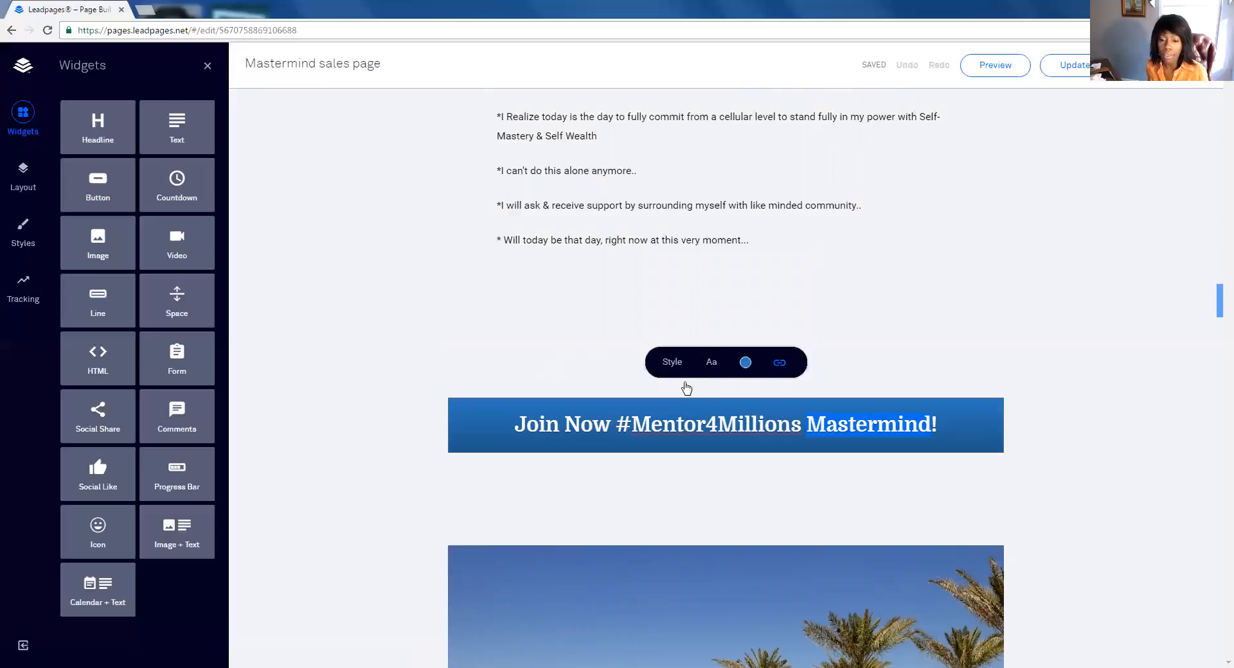
{"action": "left_click", "coordinate": [705, 424]}
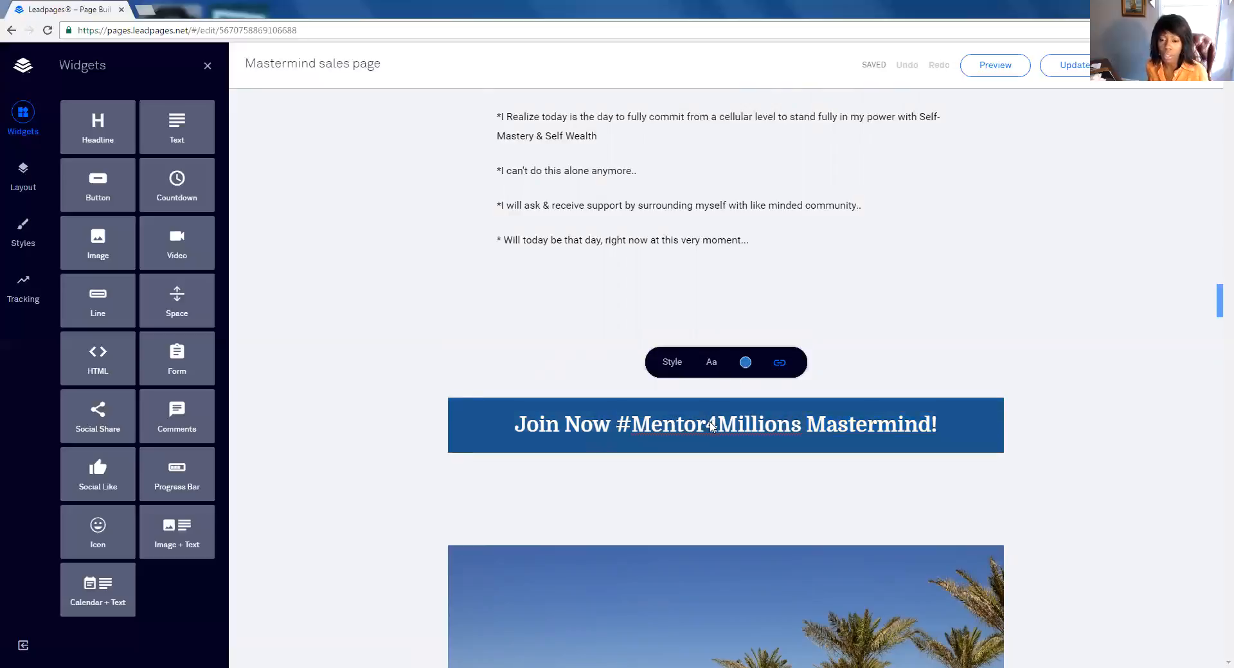
Step: Check the link settings of the "Join the M4M Mastermind.." button, and select the word "Join" in its text
{"action": "scroll", "coordinate": [712, 426], "scroll_direction": "down", "scroll_amount": 20}
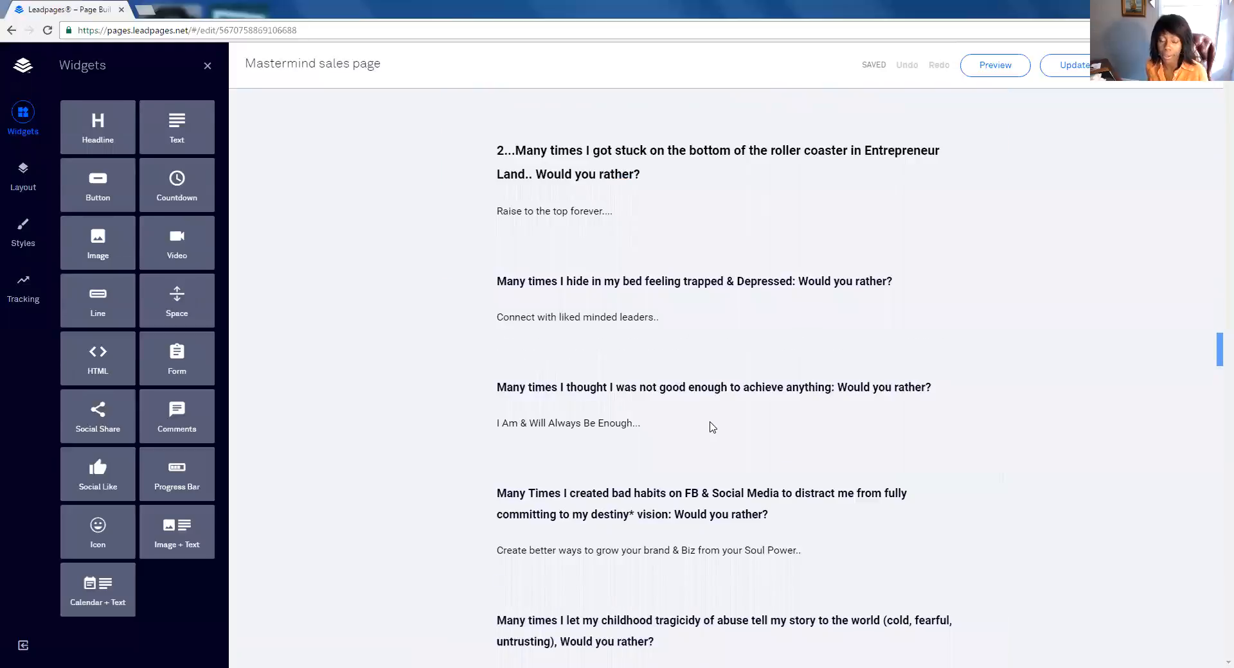
{"action": "scroll", "coordinate": [712, 426], "scroll_direction": "down", "scroll_amount": 10}
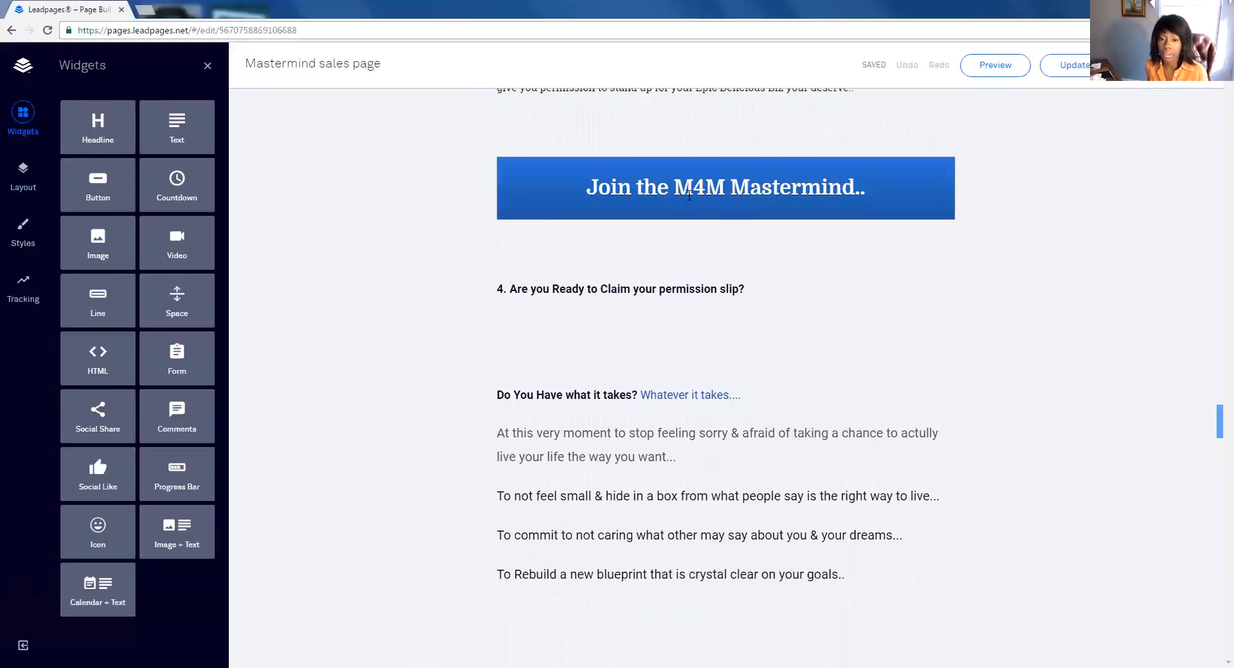
{"action": "left_click", "coordinate": [738, 189]}
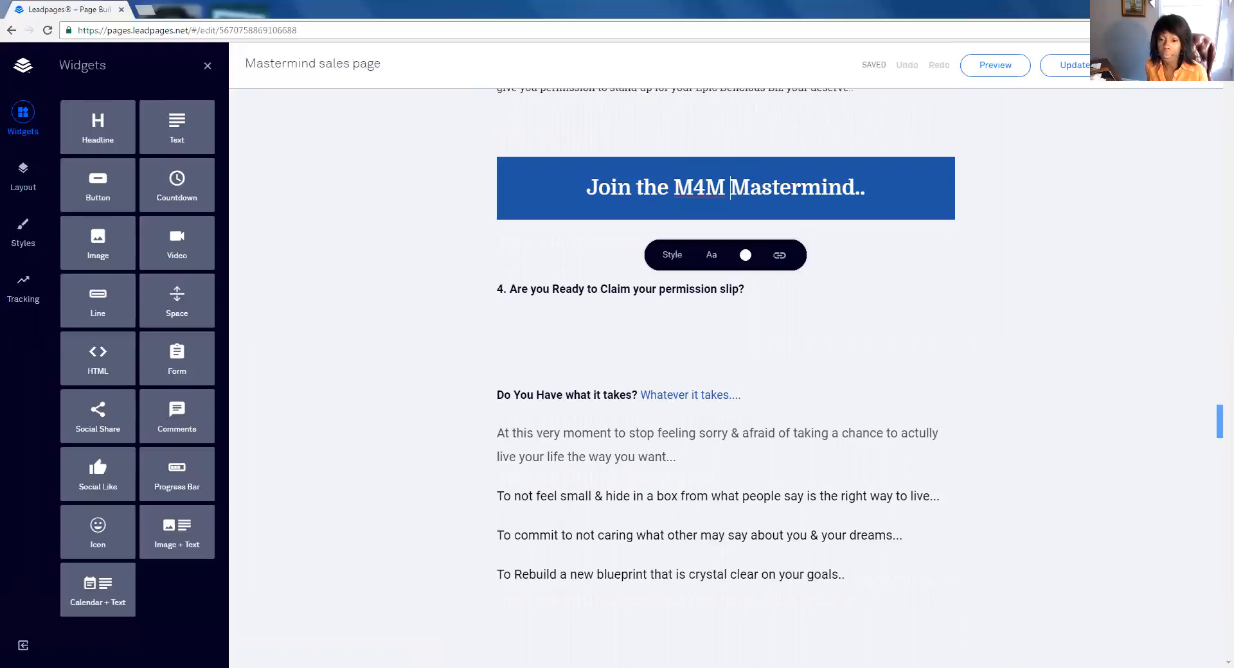
{"action": "key", "text": "shift+End"}
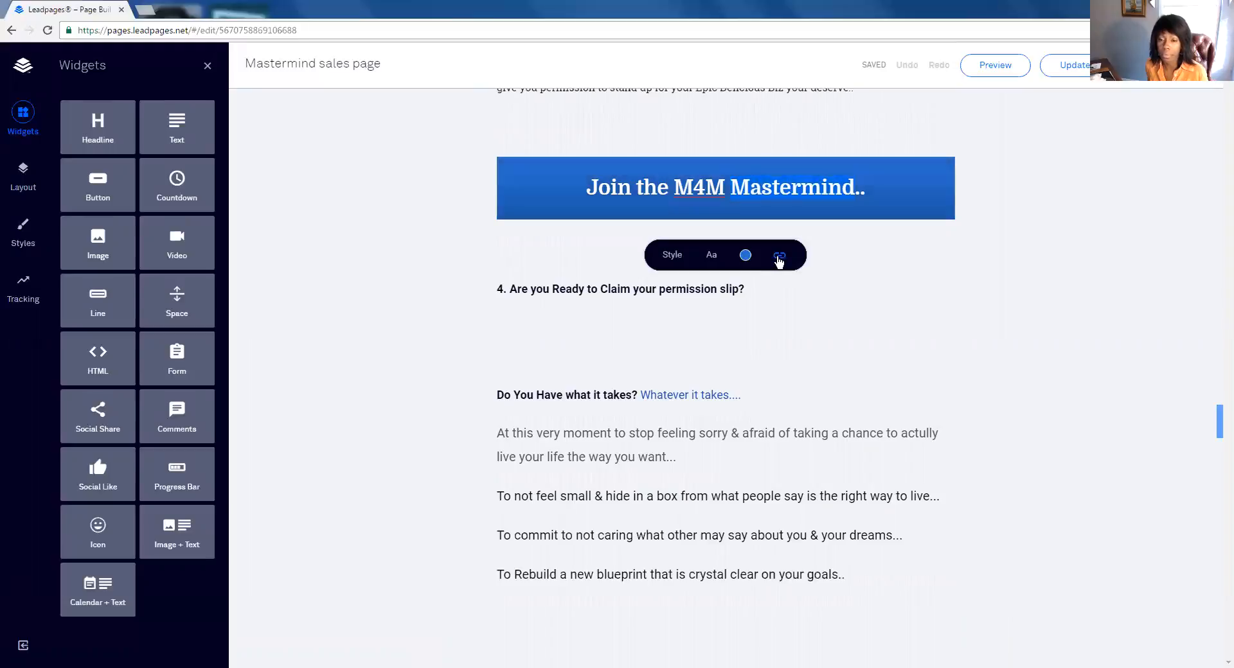
{"action": "left_click", "coordinate": [779, 258]}
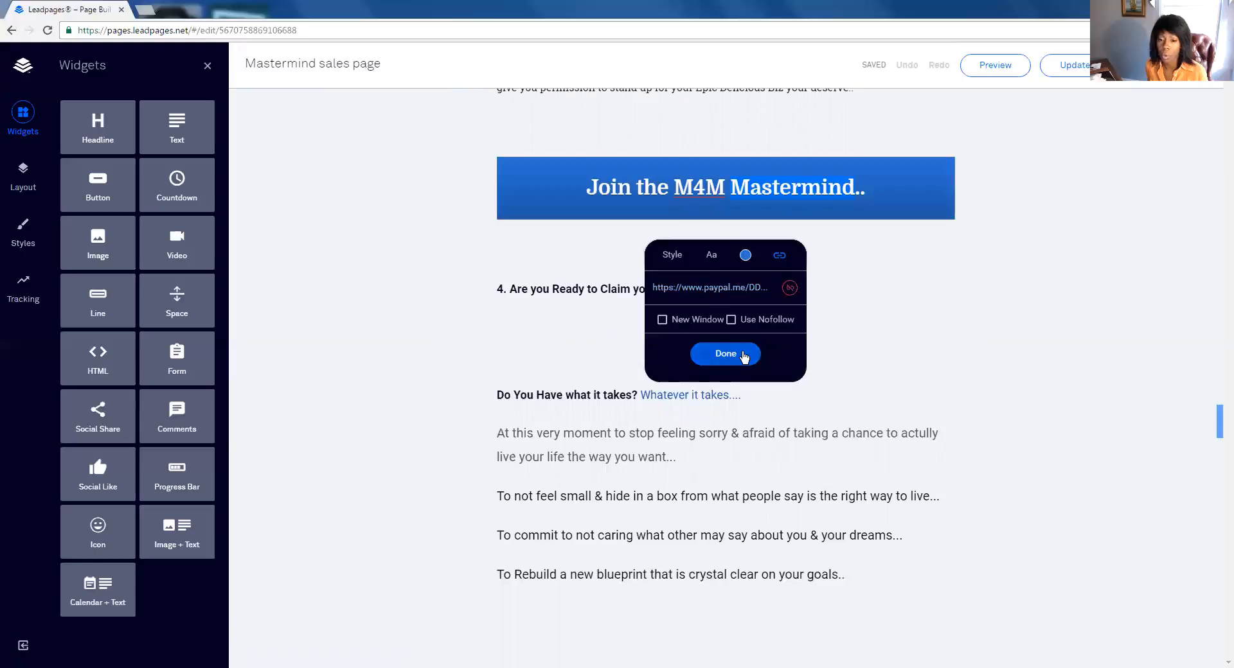
{"action": "left_click", "coordinate": [743, 355]}
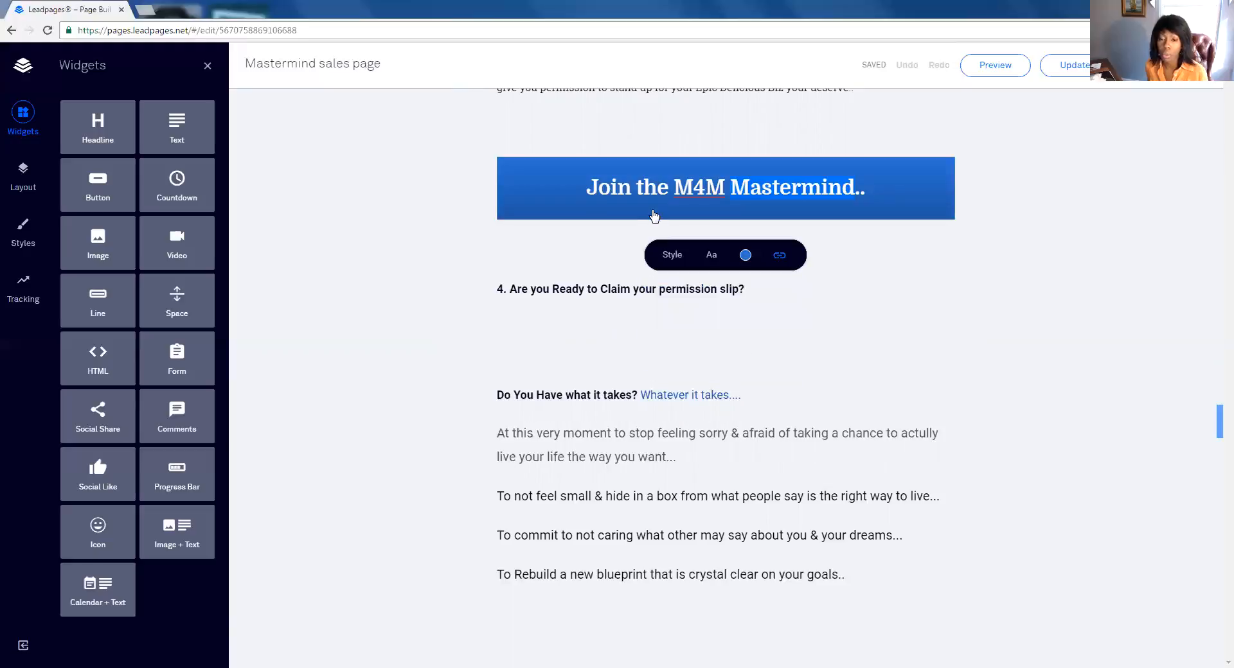
{"action": "left_click", "coordinate": [561, 188]}
{"action": "key", "text": "ctrl+shift+Right"}
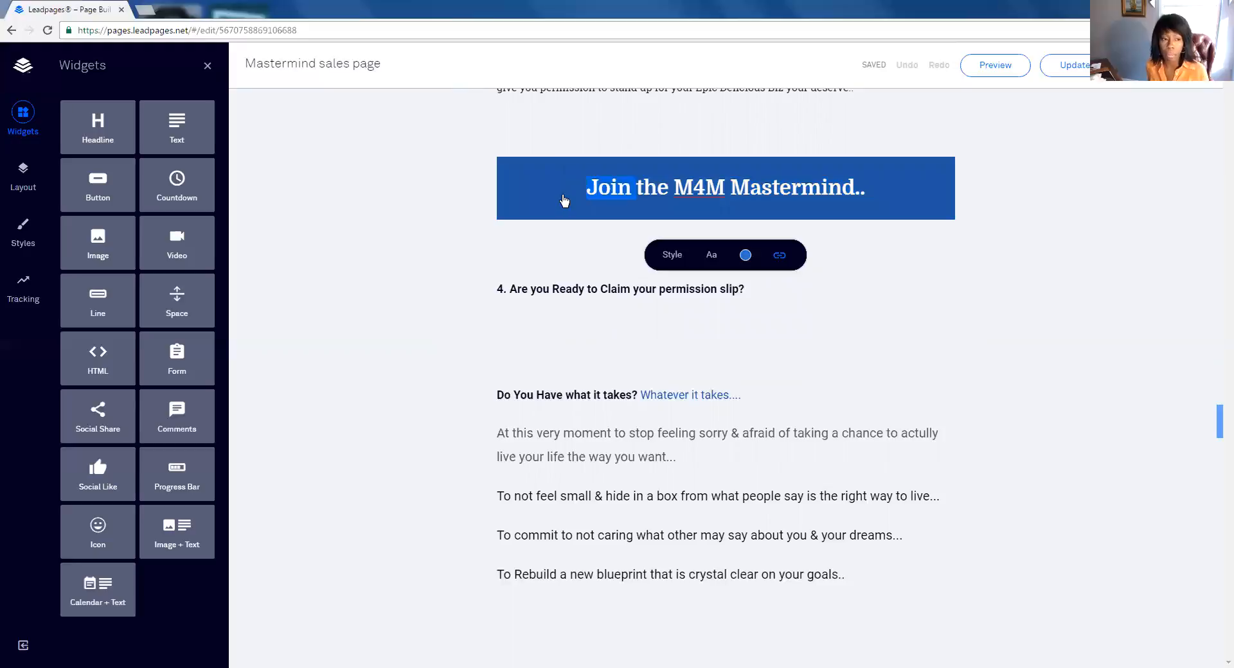
Step: Inspect the payment link attached to the "Join the M4M Masterclass.." button and close the link settings
{"action": "scroll", "coordinate": [578, 245], "scroll_direction": "down", "scroll_amount": 13}
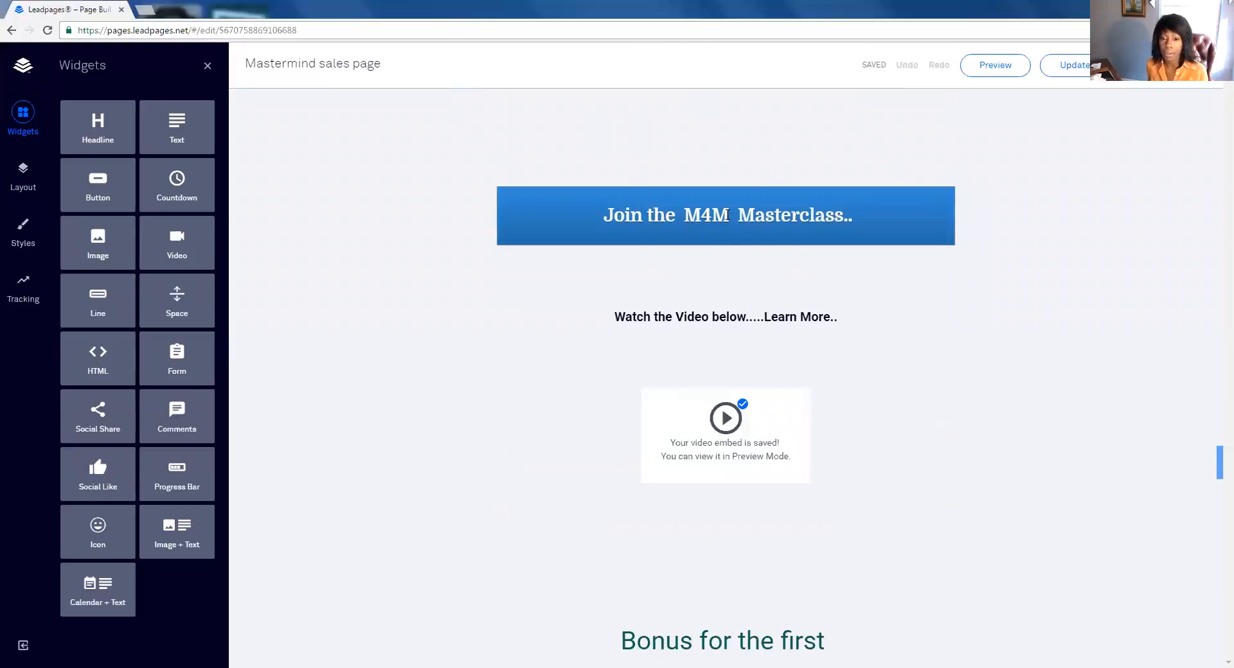
{"action": "left_click", "coordinate": [727, 214]}
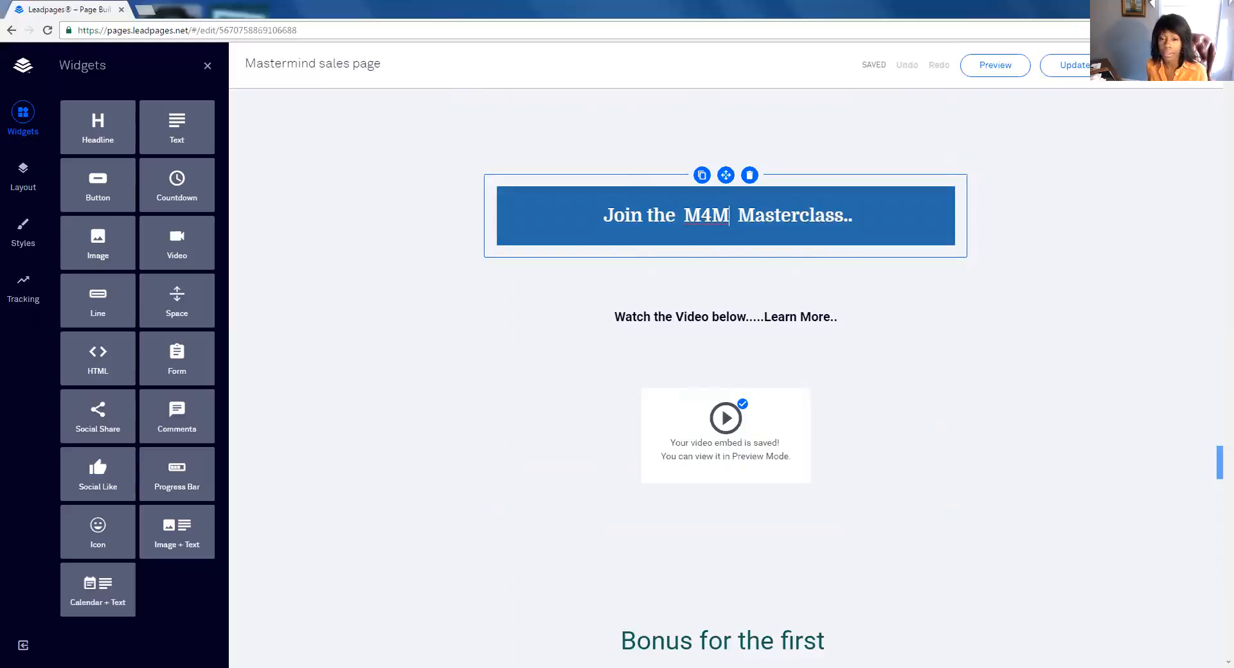
{"action": "left_click", "coordinate": [853, 216]}
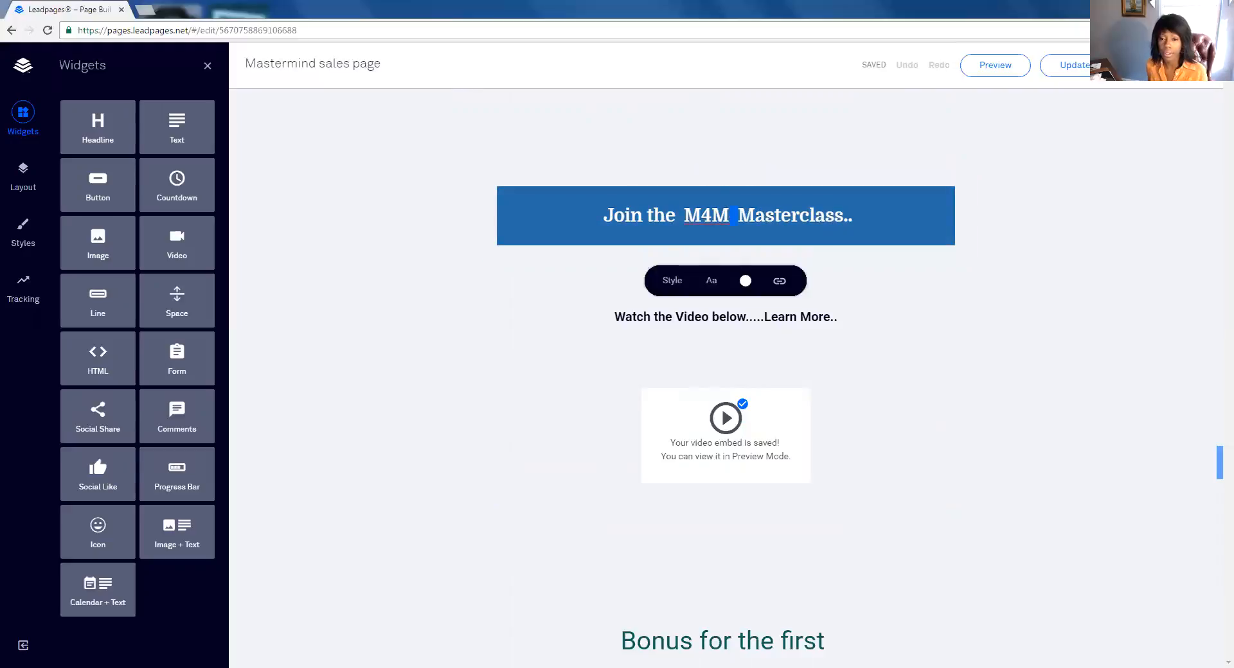
{"action": "left_click", "coordinate": [780, 282]}
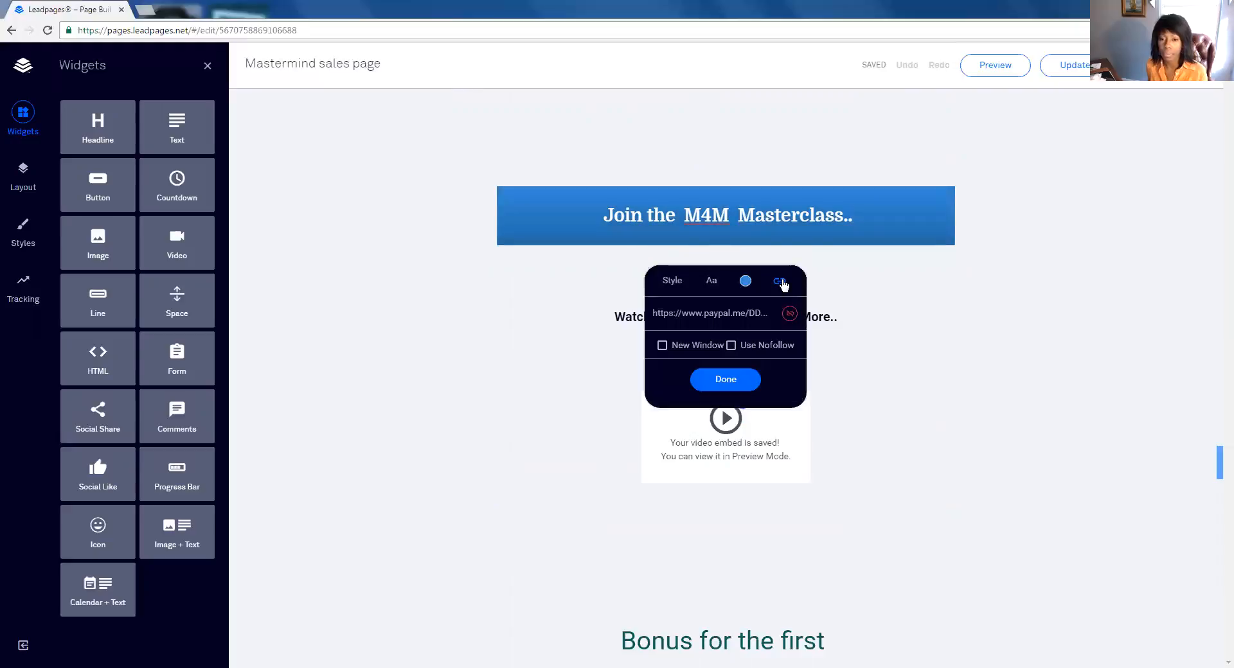
{"action": "left_click", "coordinate": [725, 380]}
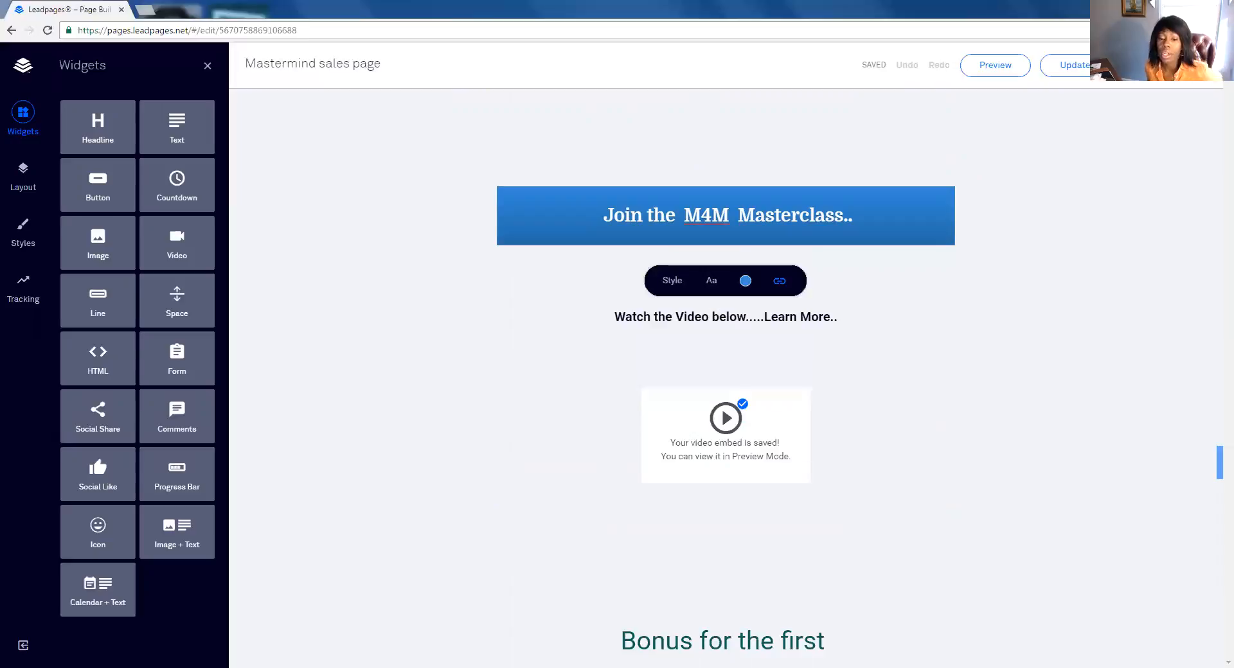
Step: Look through the bonus and outline sections, and check the link settings of the "Join NOW #Mento4Millions Mastermind!" button at the page's end
{"action": "scroll", "coordinate": [744, 383], "scroll_direction": "down", "scroll_amount": 2}
{"action": "scroll", "coordinate": [802, 401], "scroll_direction": "down", "scroll_amount": 8}
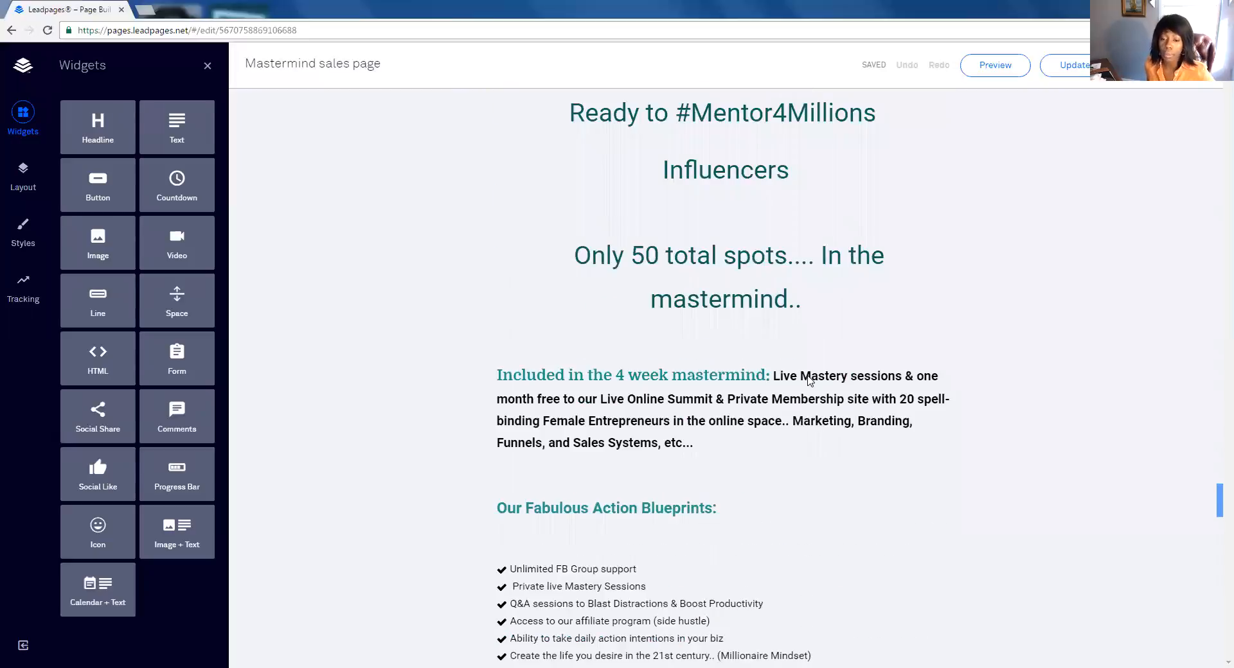
{"action": "scroll", "coordinate": [801, 401], "scroll_direction": "down", "scroll_amount": 14}
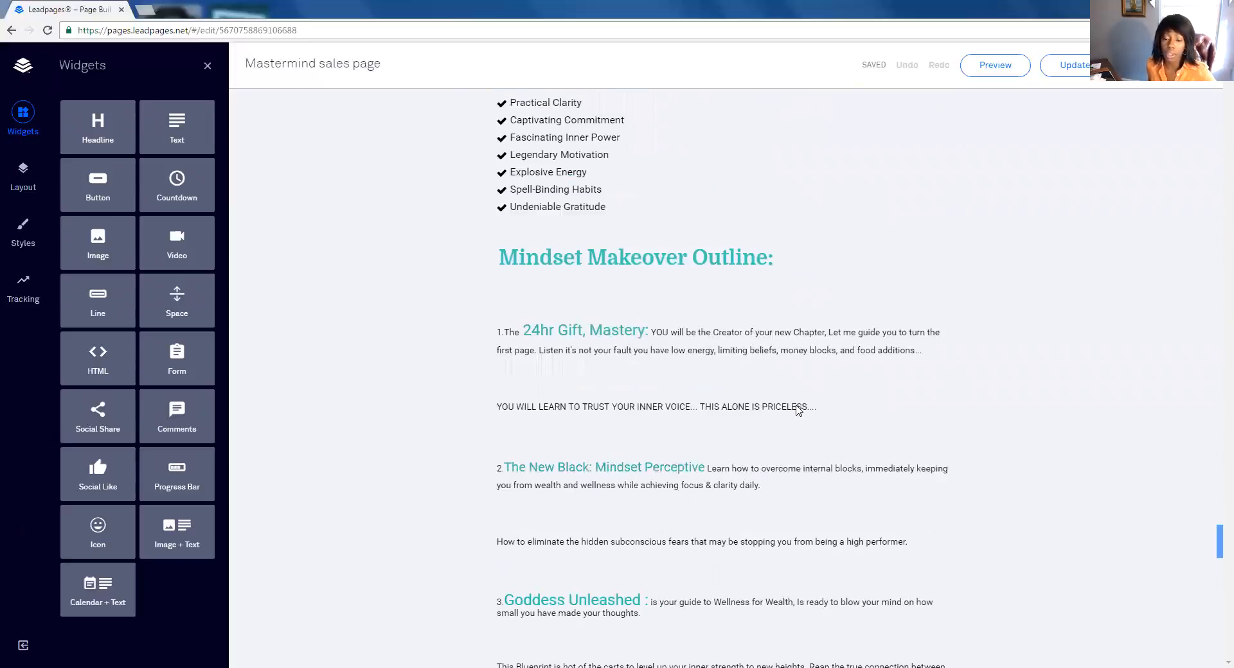
{"action": "scroll", "coordinate": [796, 410], "scroll_direction": "down", "scroll_amount": 20}
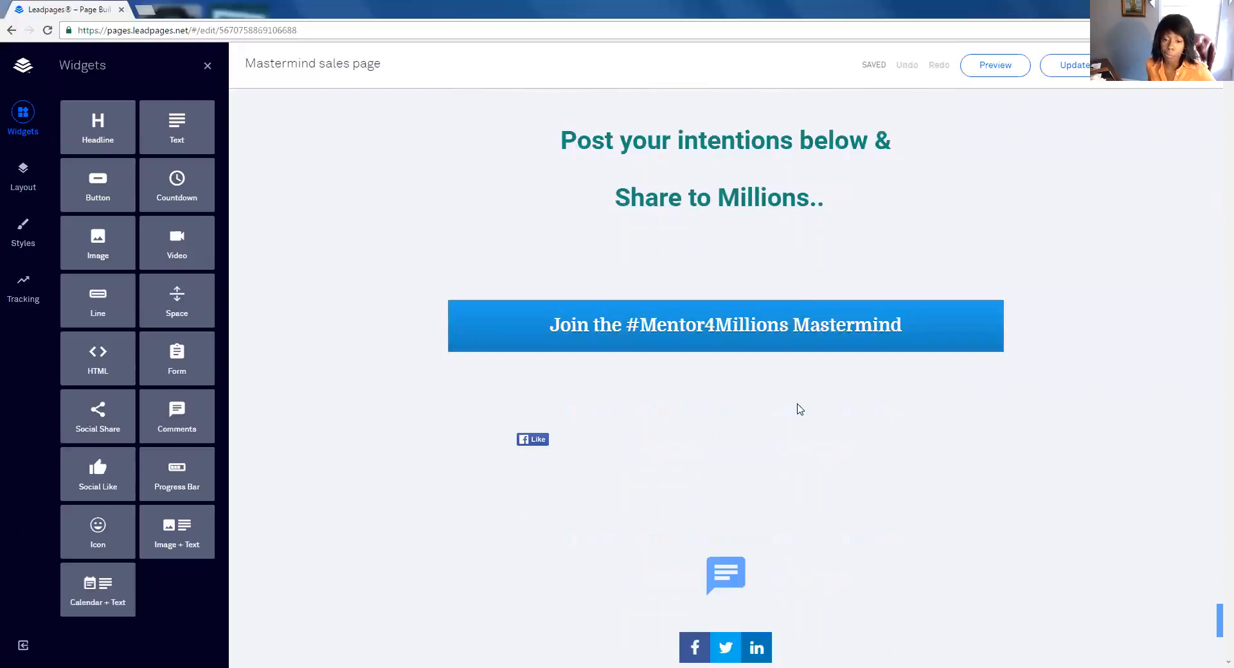
{"action": "scroll", "coordinate": [800, 409], "scroll_direction": "down", "scroll_amount": 8}
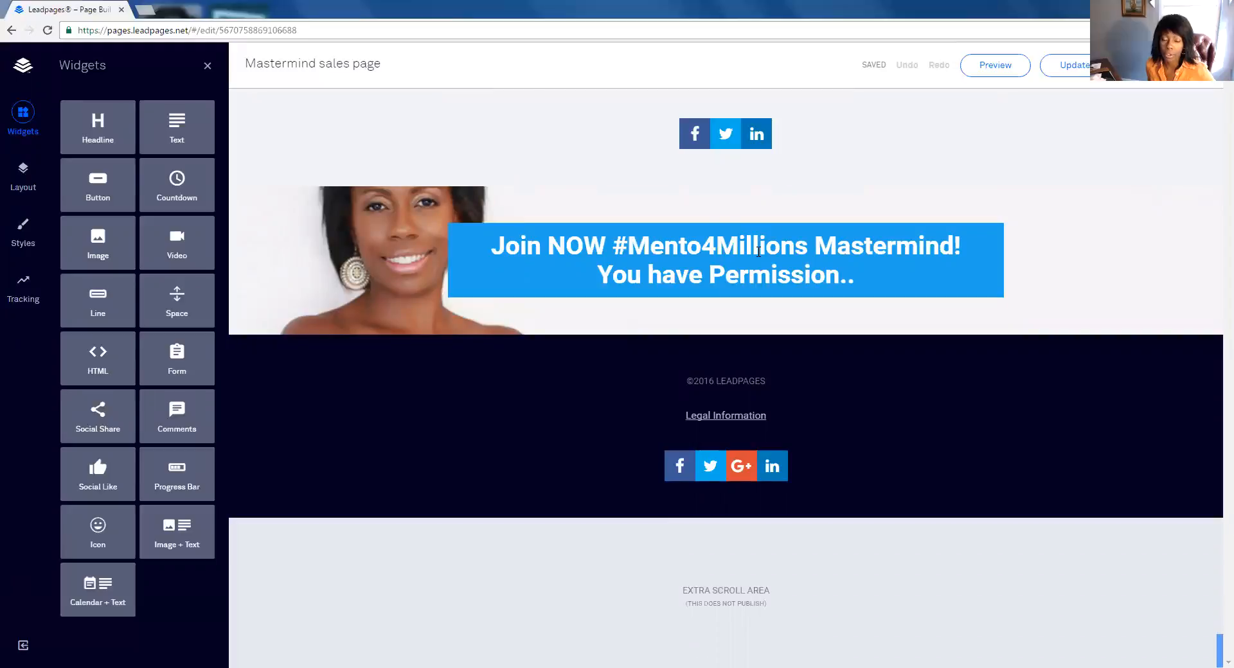
{"action": "left_click", "coordinate": [758, 249]}
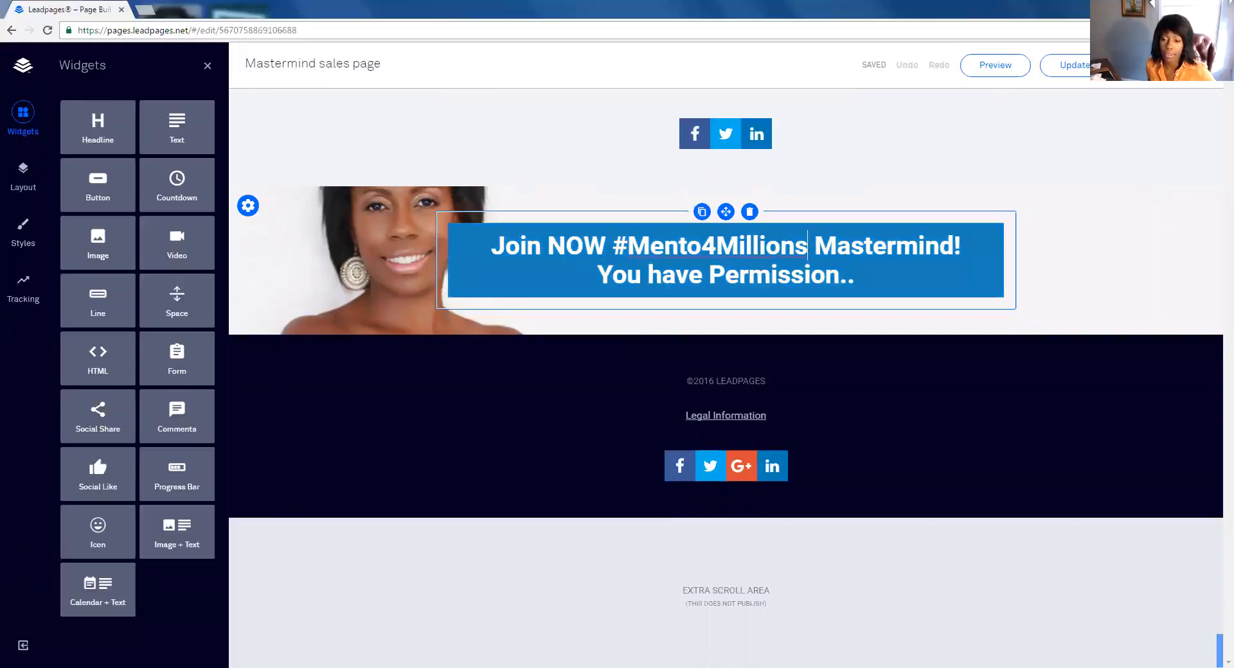
{"action": "double_click", "coordinate": [855, 276]}
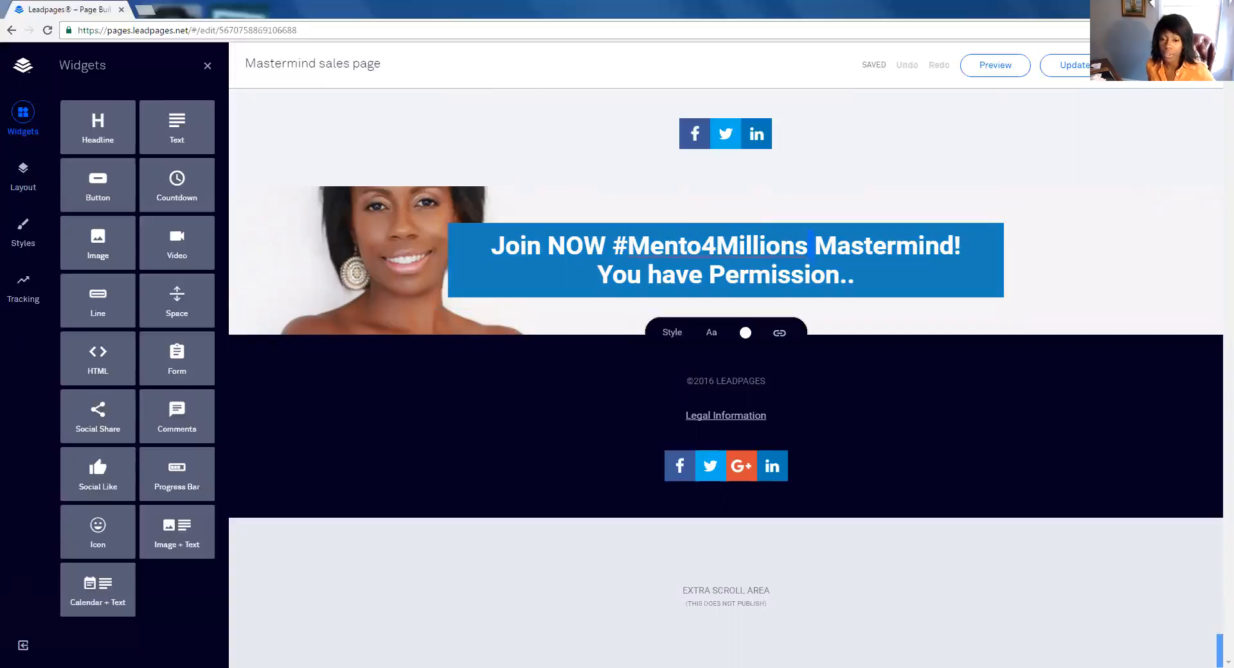
{"action": "left_click", "coordinate": [780, 334]}
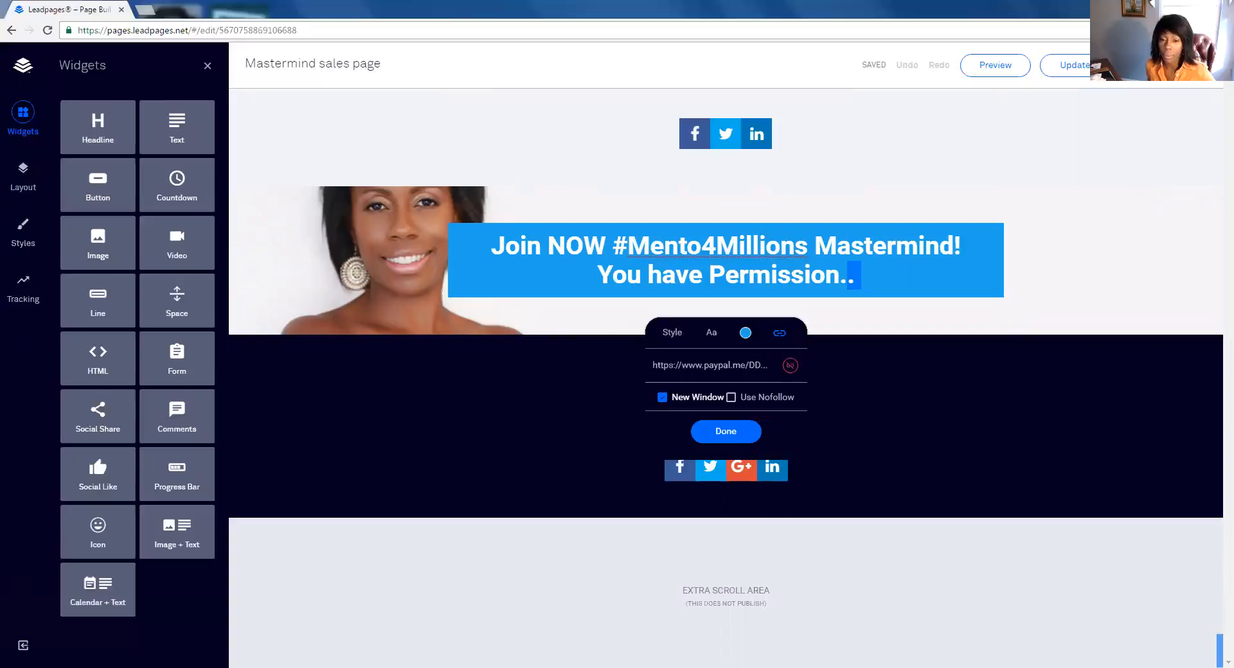
Step: Check the link settings of the "Join the #Mentor4Millions Mastermind" button below "Share to Millions.."
{"action": "scroll", "coordinate": [784, 527], "scroll_direction": "up", "scroll_amount": 10}
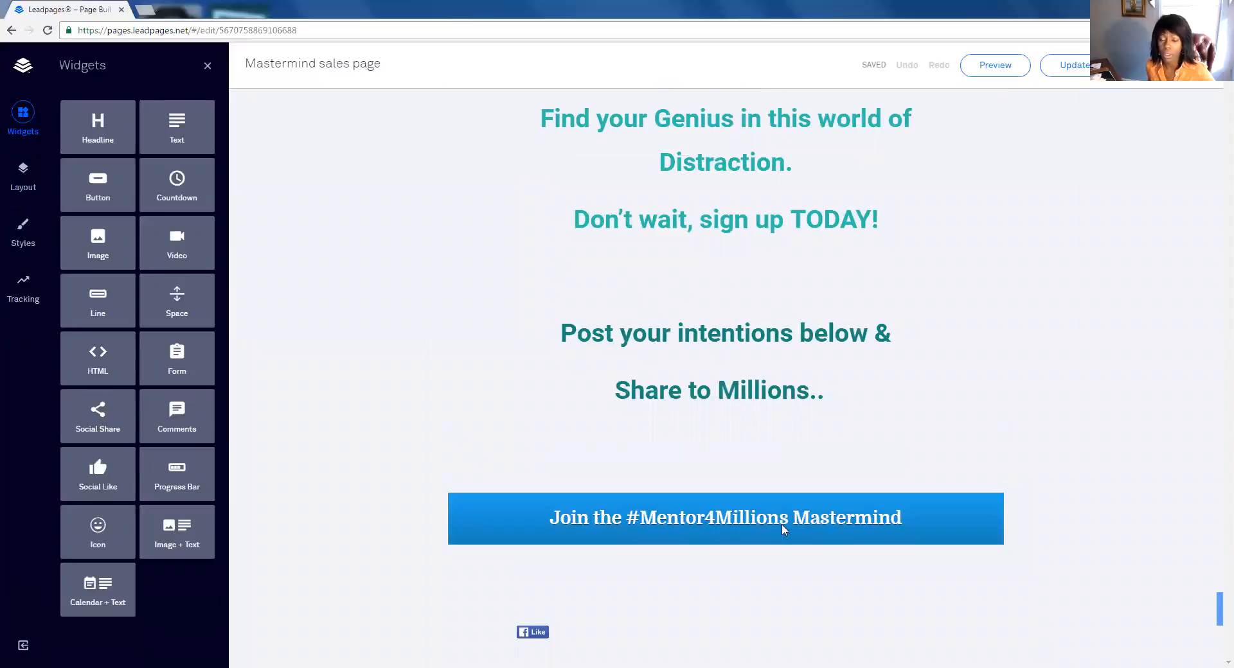
{"action": "left_click", "coordinate": [782, 525]}
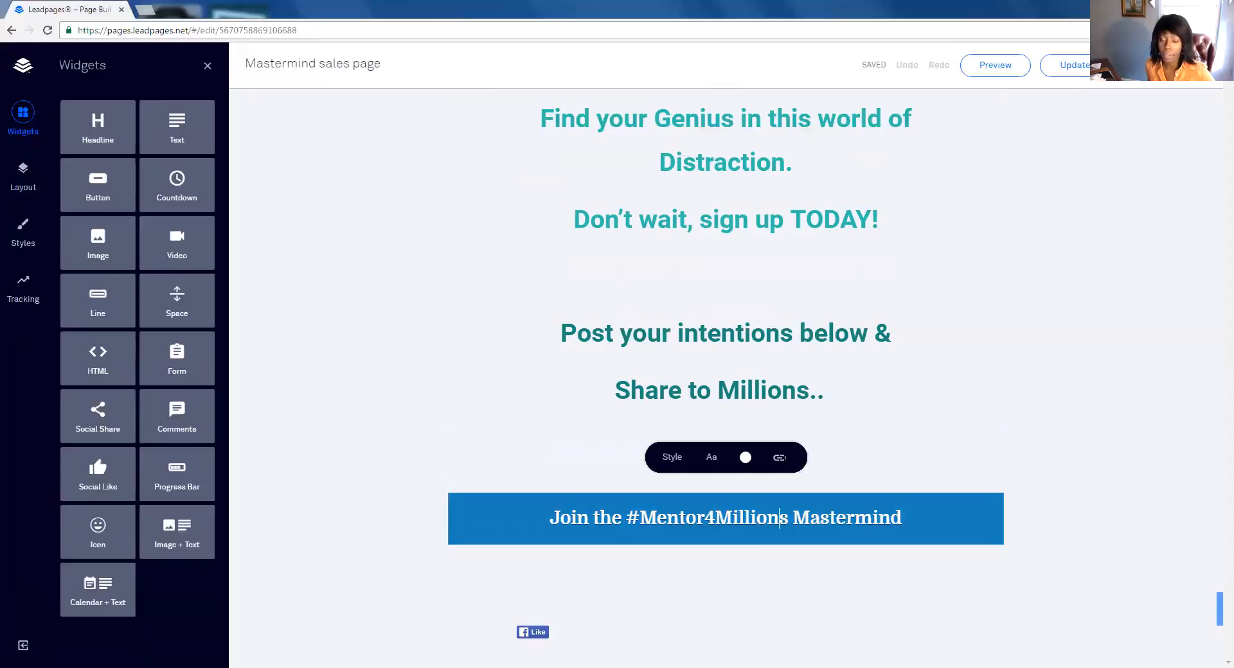
{"action": "double_click", "coordinate": [779, 518]}
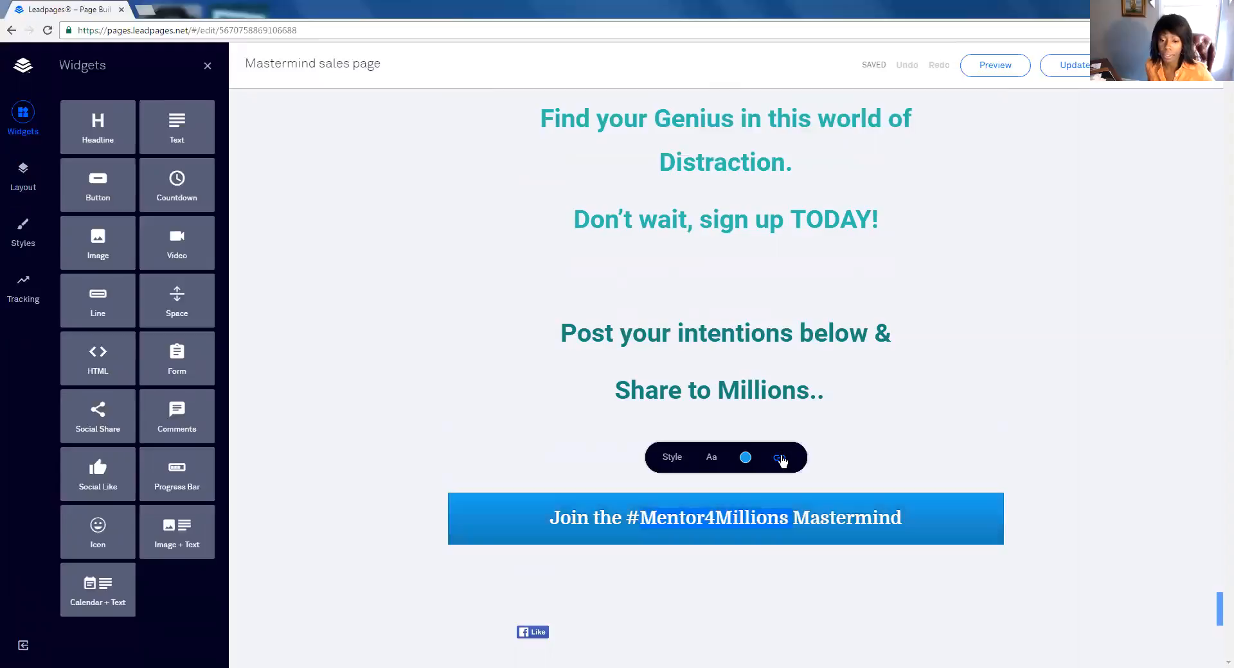
{"action": "left_click", "coordinate": [782, 462]}
{"action": "left_click", "coordinate": [782, 462]}
{"action": "left_click", "coordinate": [779, 458]}
{"action": "scroll", "coordinate": [780, 459], "scroll_direction": "up", "scroll_amount": 1}
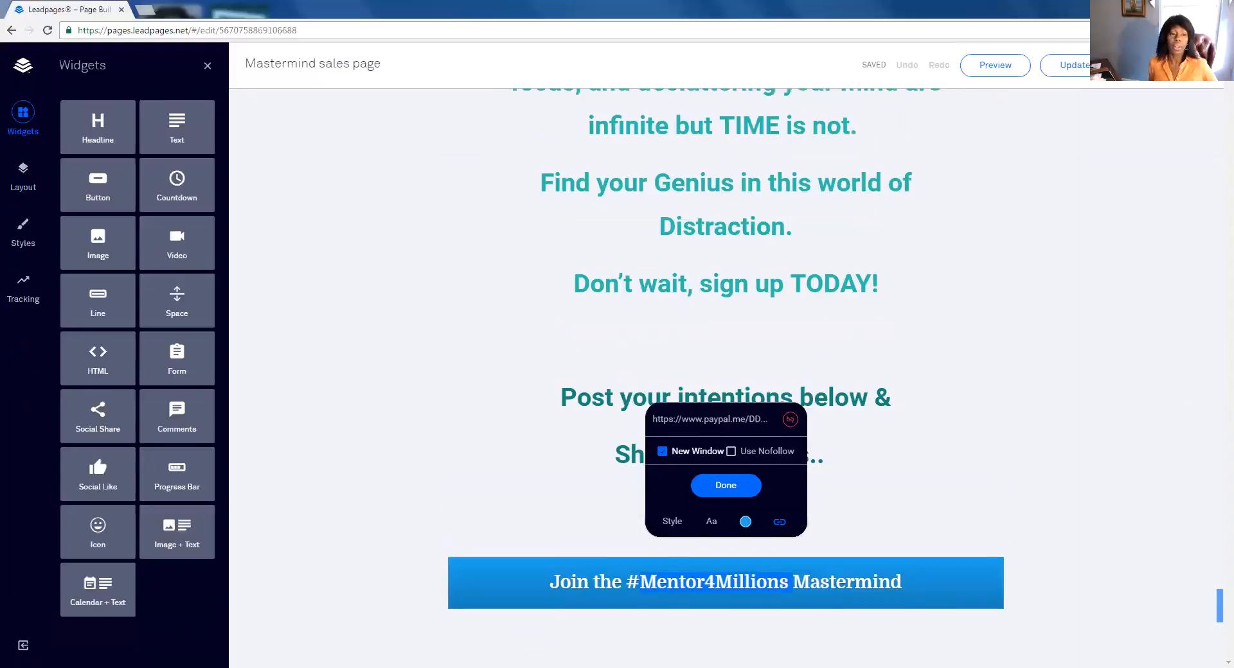
{"action": "scroll", "coordinate": [654, 386], "scroll_direction": "up", "scroll_amount": 3}
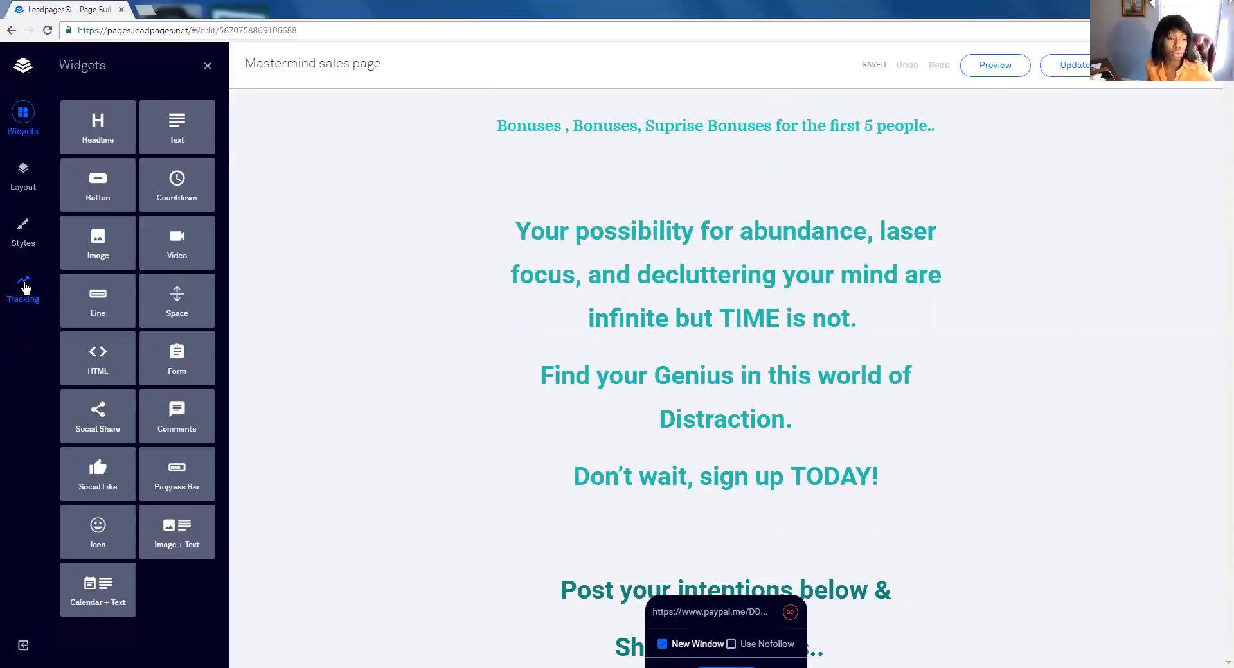
Step: Review the page's tracking settings for SEO, Facebook, Analytics and Center, and return to the SEO settings
{"action": "left_click", "coordinate": [25, 287]}
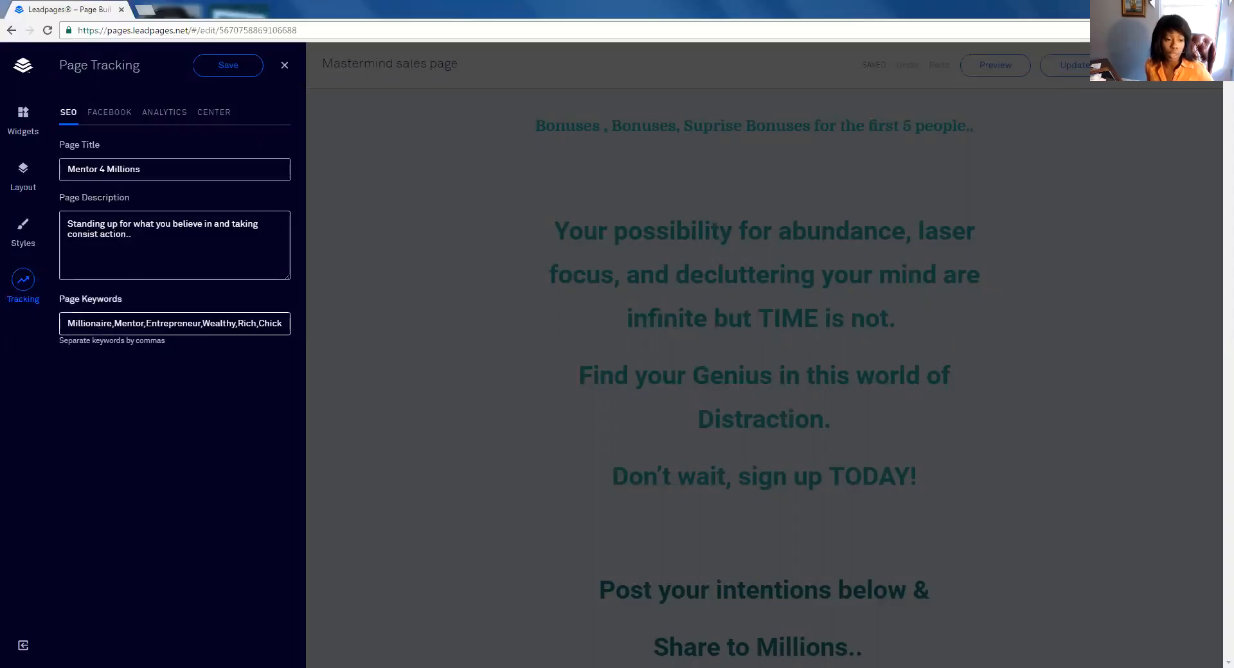
{"action": "left_click", "coordinate": [108, 113]}
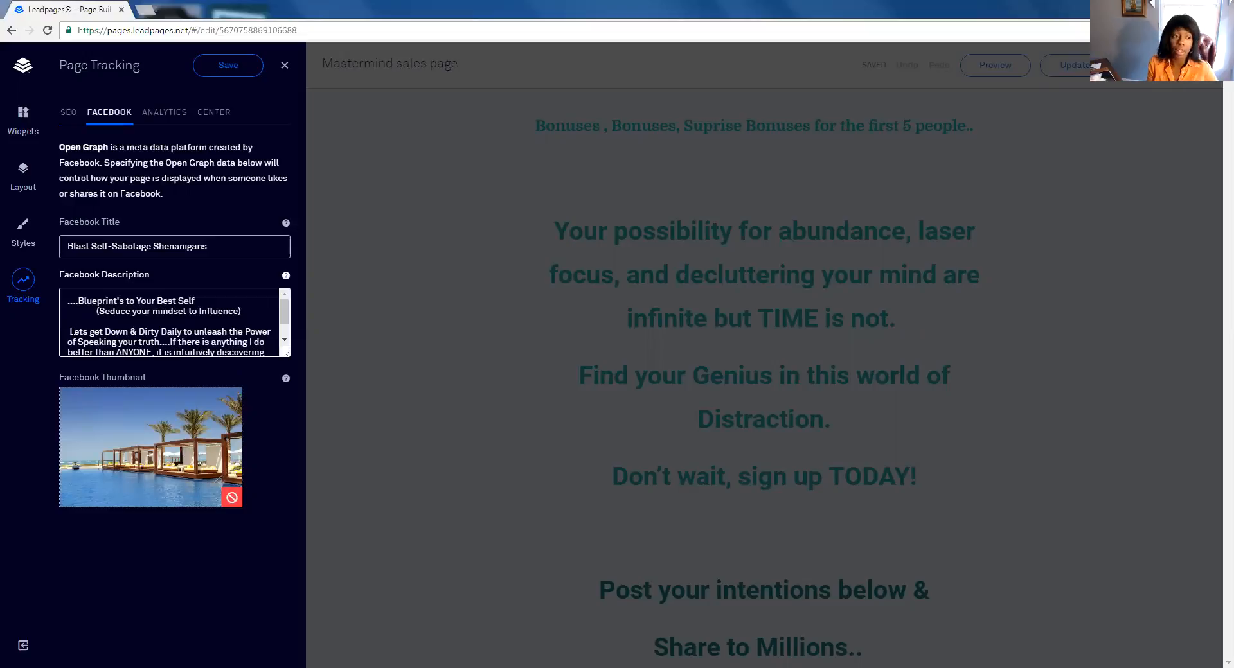
{"action": "left_click", "coordinate": [161, 113]}
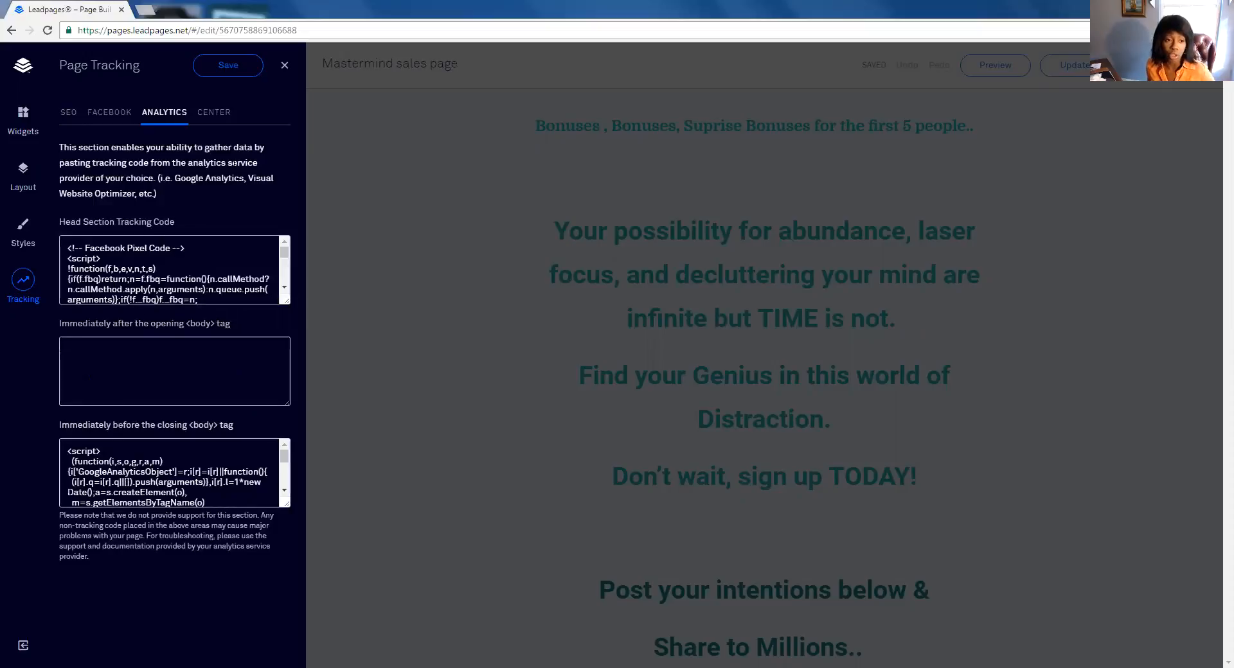
{"action": "left_click", "coordinate": [219, 114]}
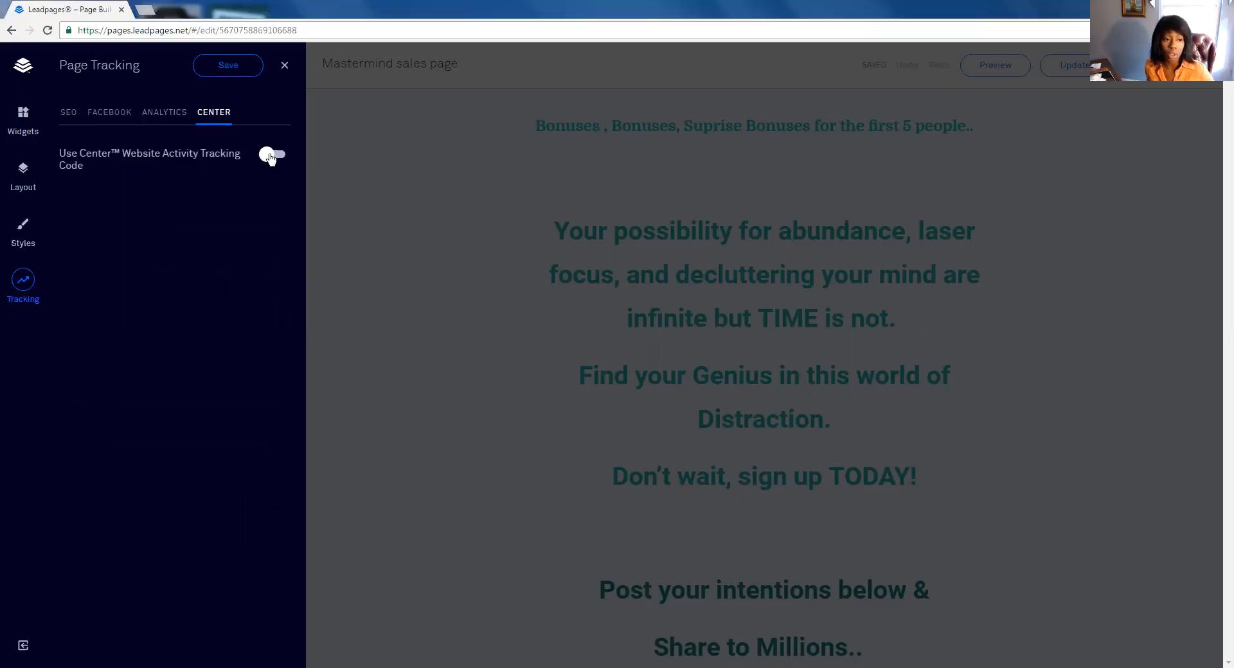
{"action": "left_click", "coordinate": [69, 114]}
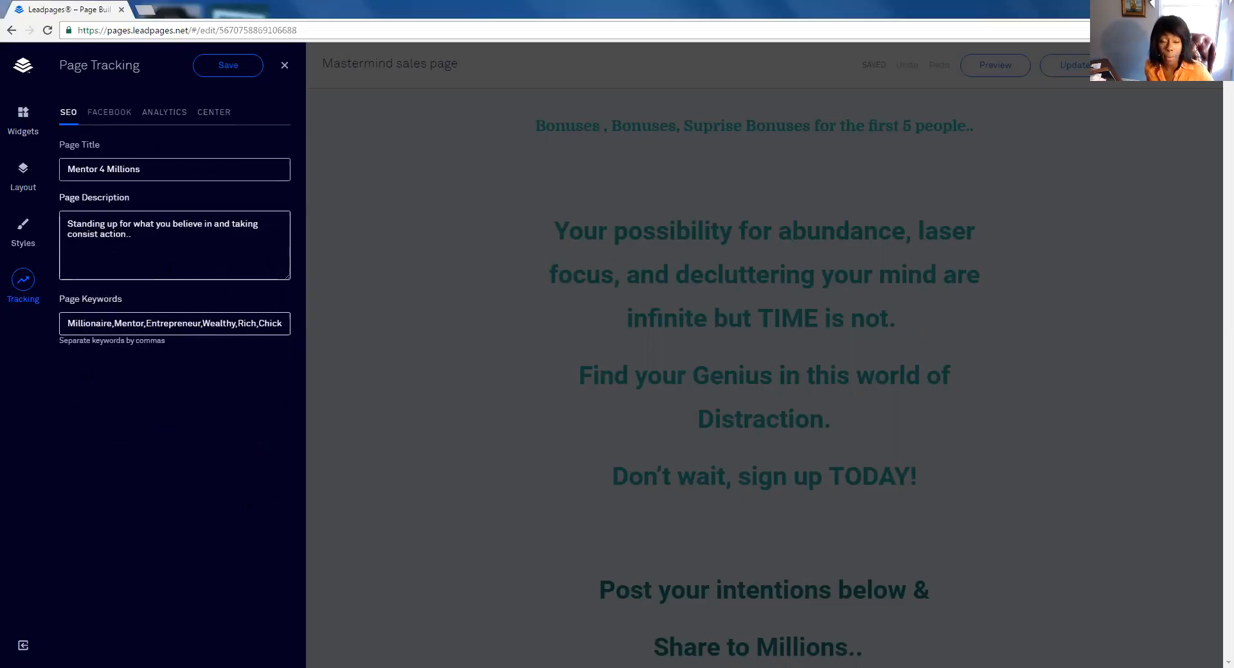
Step: Review the page styles for fonts, background and width, and compare them with the sales page's lower sections
{"action": "left_click", "coordinate": [22, 234]}
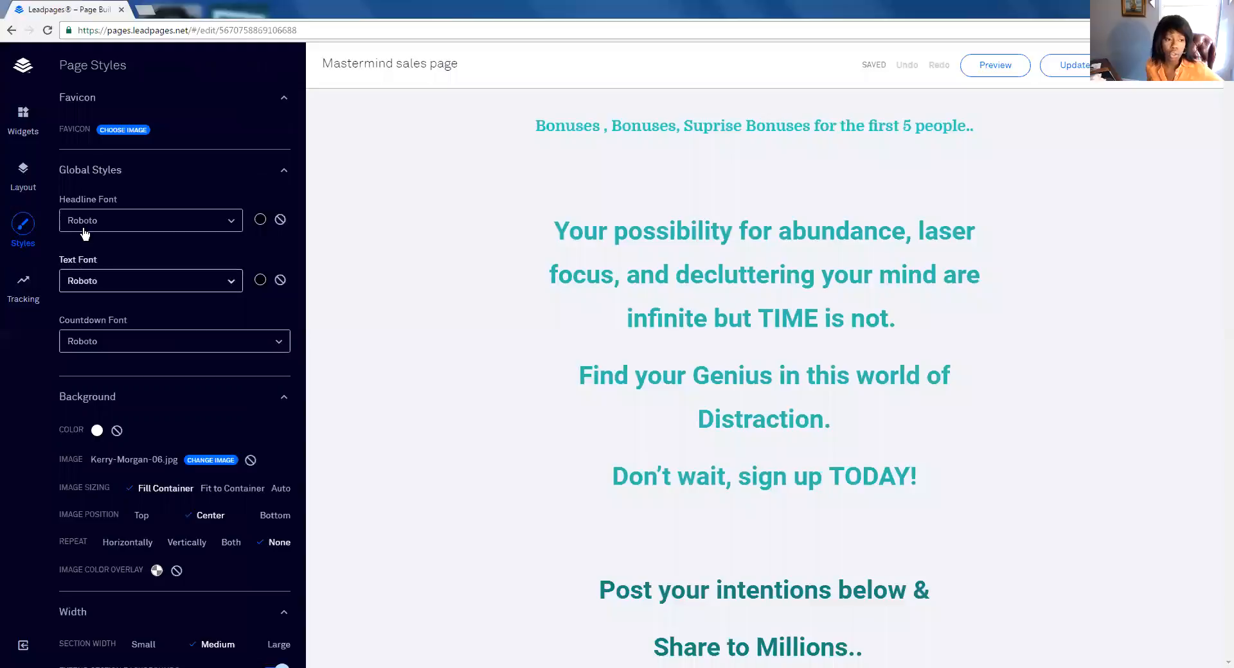
{"action": "scroll", "coordinate": [104, 323], "scroll_direction": "down", "scroll_amount": 1}
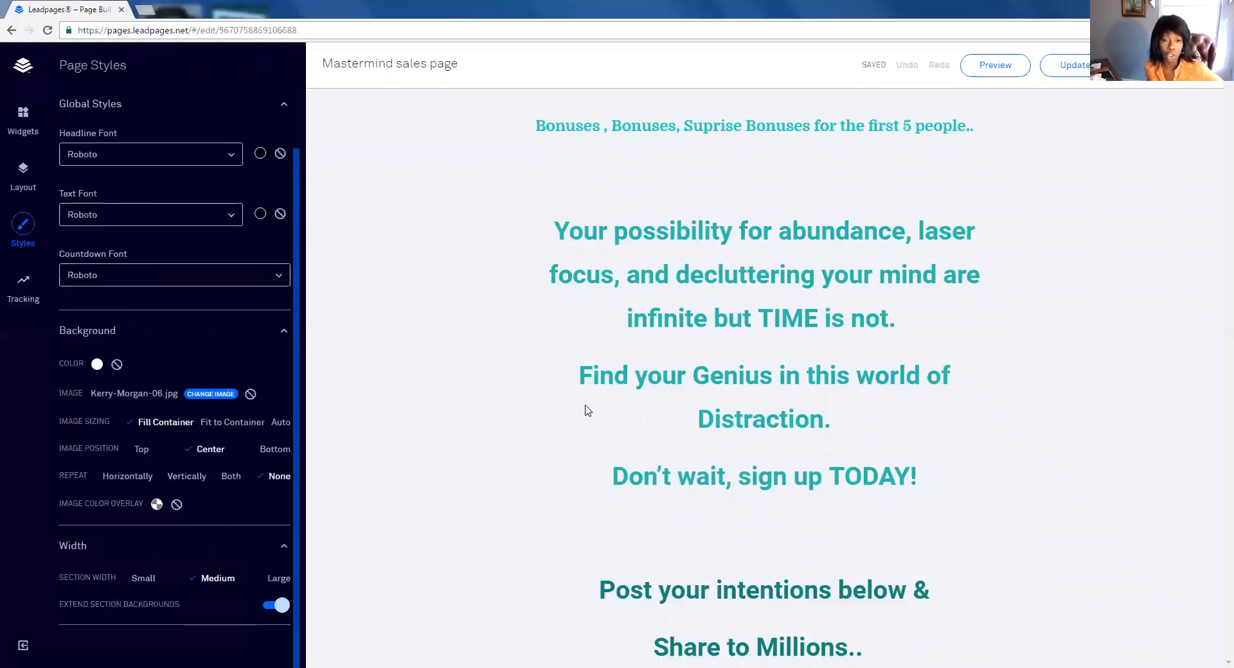
{"action": "scroll", "coordinate": [540, 366], "scroll_direction": "down", "scroll_amount": 15}
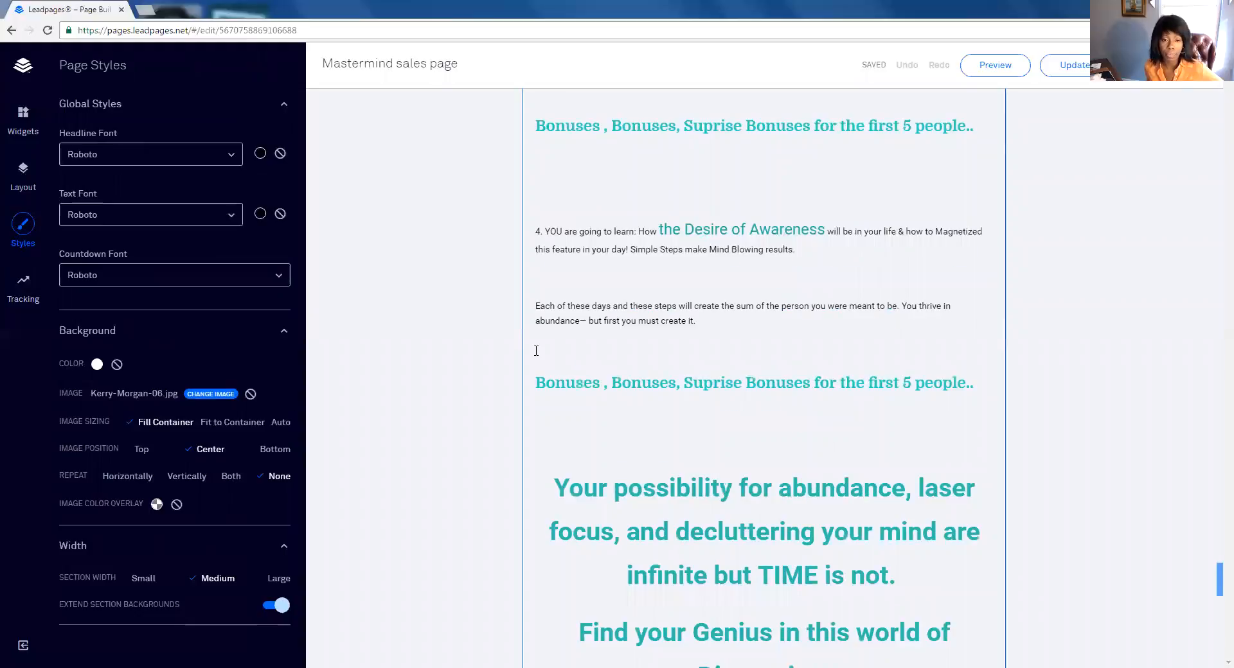
{"action": "scroll", "coordinate": [521, 349], "scroll_direction": "up", "scroll_amount": 3}
{"action": "scroll", "coordinate": [487, 325], "scroll_direction": "up", "scroll_amount": 20}
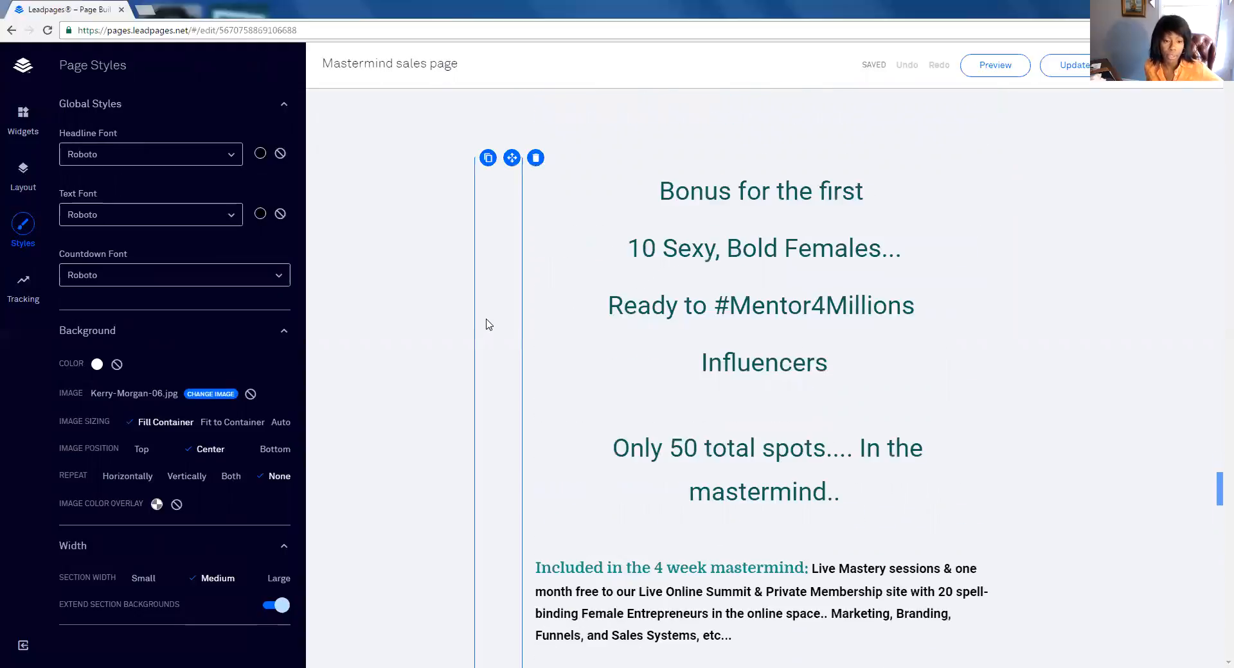
{"action": "scroll", "coordinate": [487, 321], "scroll_direction": "up", "scroll_amount": 20}
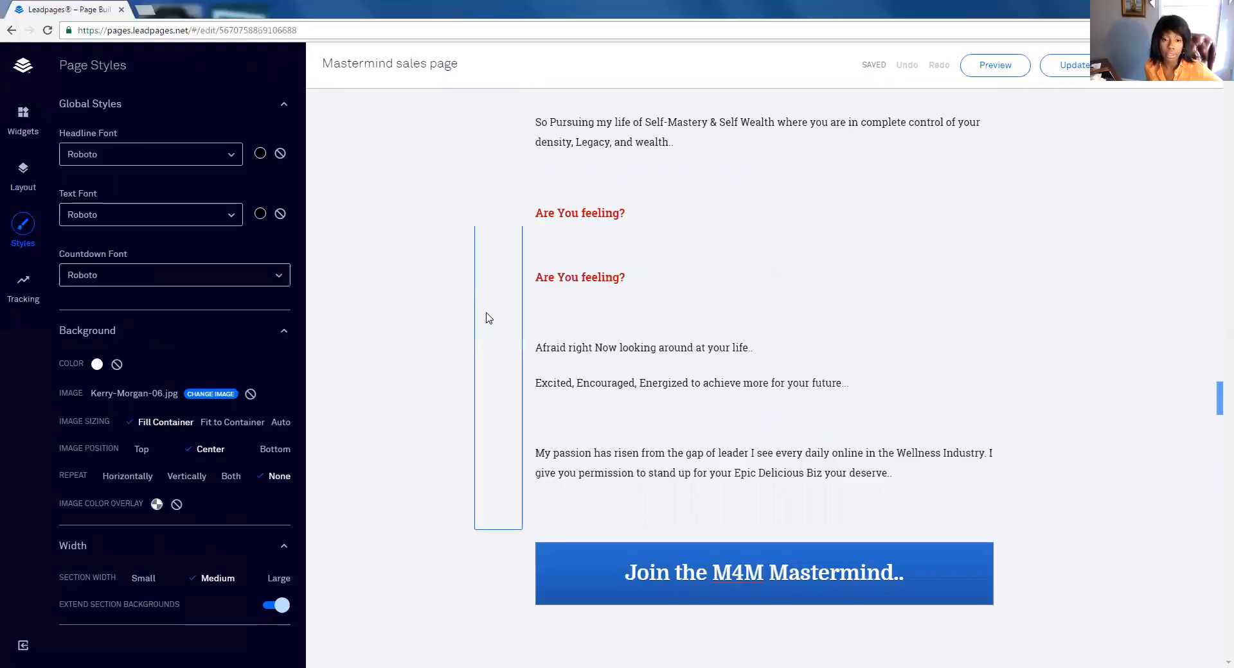
{"action": "scroll", "coordinate": [436, 291], "scroll_direction": "up", "scroll_amount": 4}
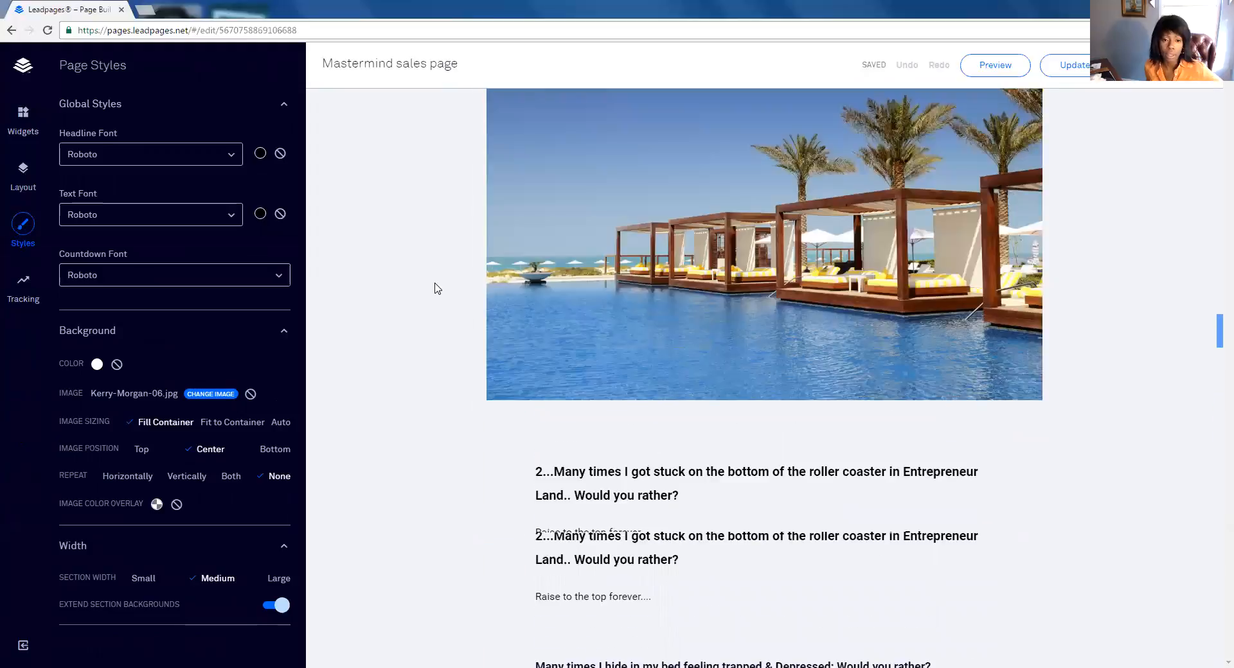
Step: Examine how the page's background image shows behind the sections from "Are you the next in line to #Mentor4Millions?" up to the countdown
{"action": "scroll", "coordinate": [436, 289], "scroll_direction": "up", "scroll_amount": 15}
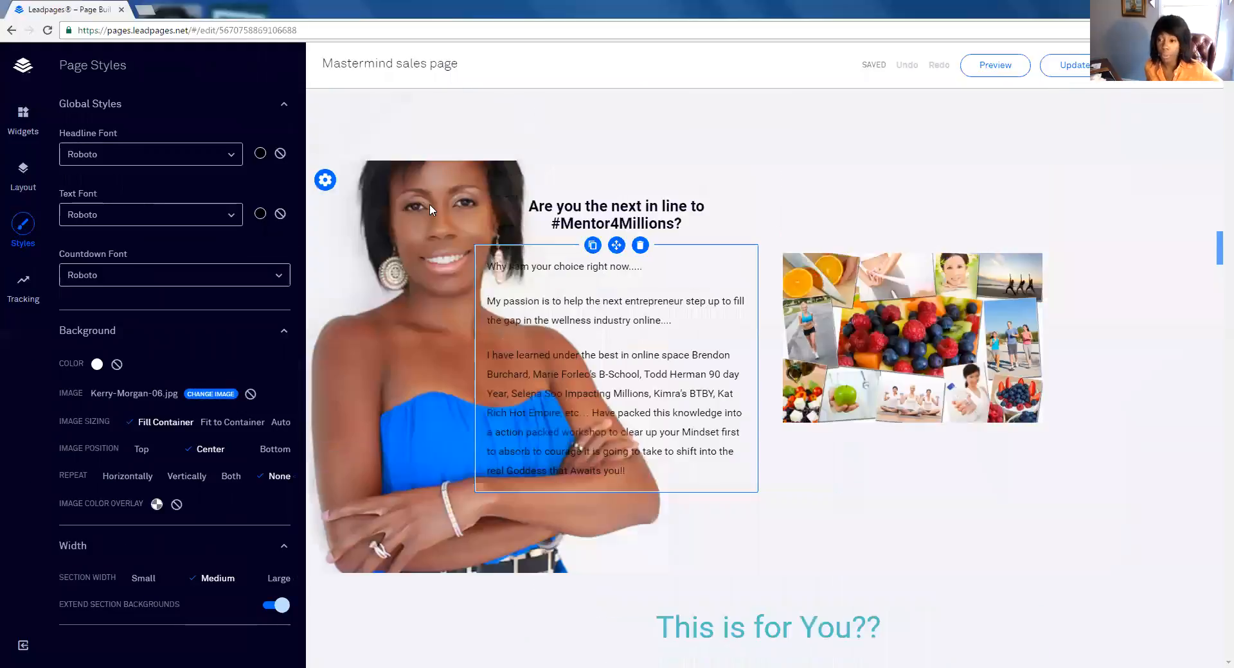
{"action": "scroll", "coordinate": [431, 272], "scroll_direction": "down", "scroll_amount": 4}
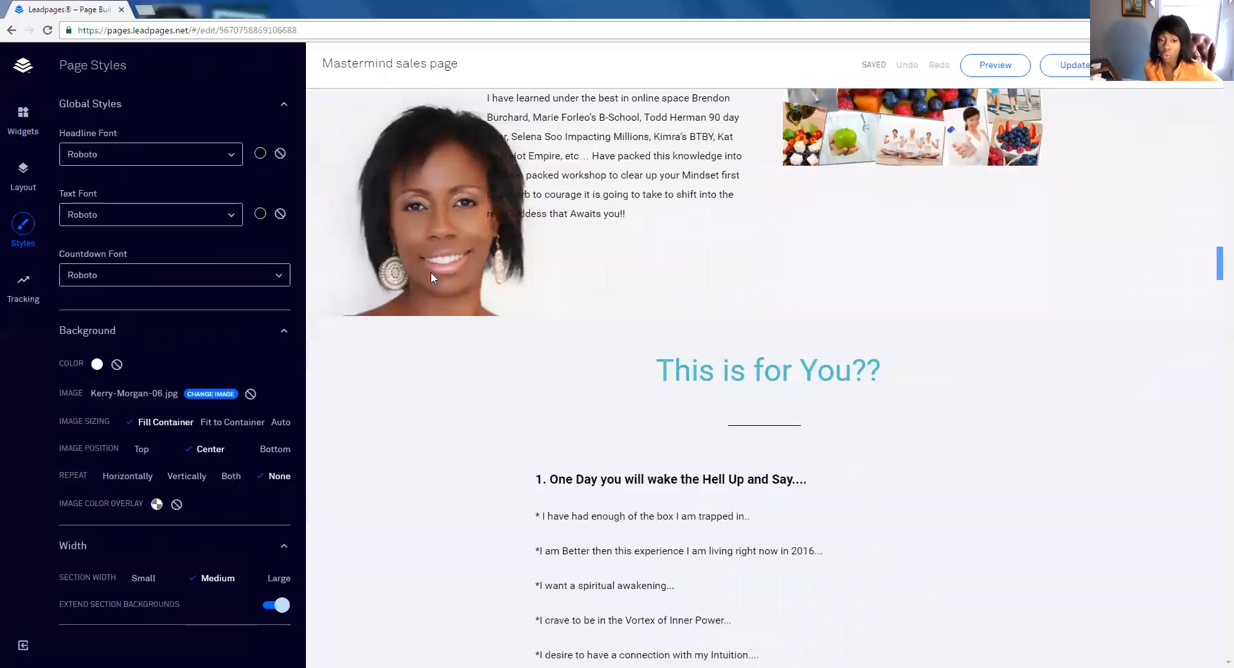
{"action": "scroll", "coordinate": [431, 272], "scroll_direction": "up", "scroll_amount": 4}
{"action": "scroll", "coordinate": [431, 272], "scroll_direction": "up", "scroll_amount": 10}
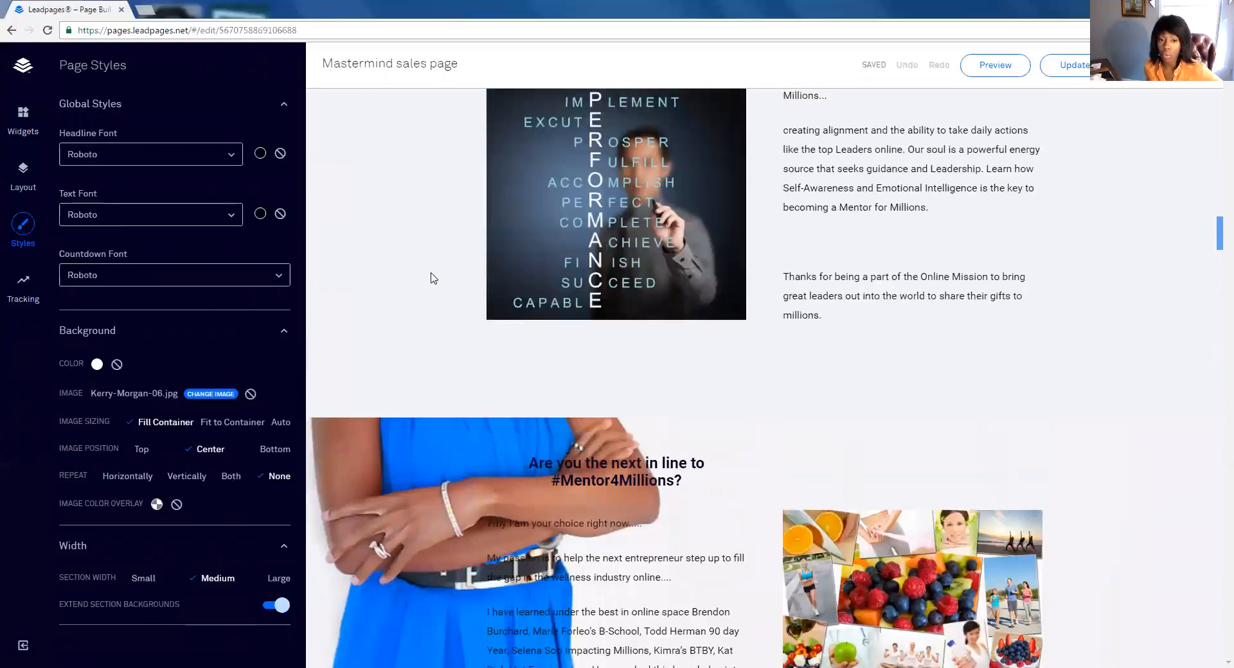
{"action": "scroll", "coordinate": [430, 278], "scroll_direction": "up", "scroll_amount": 9}
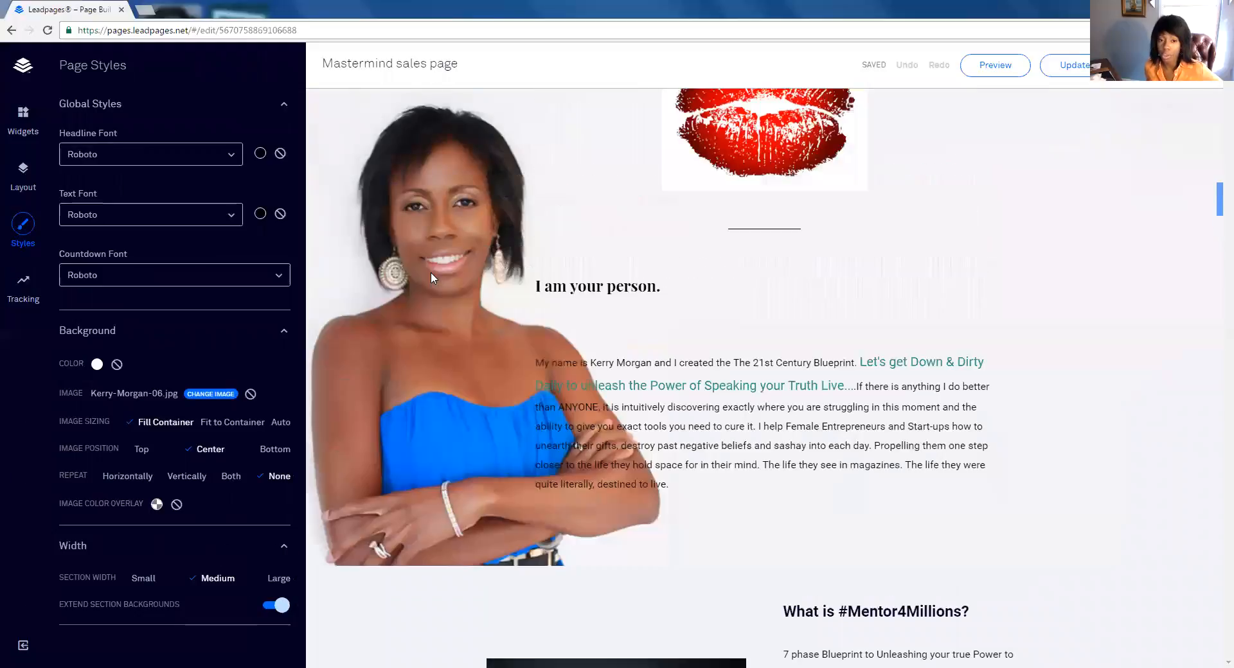
{"action": "scroll", "coordinate": [430, 278], "scroll_direction": "up", "scroll_amount": 8}
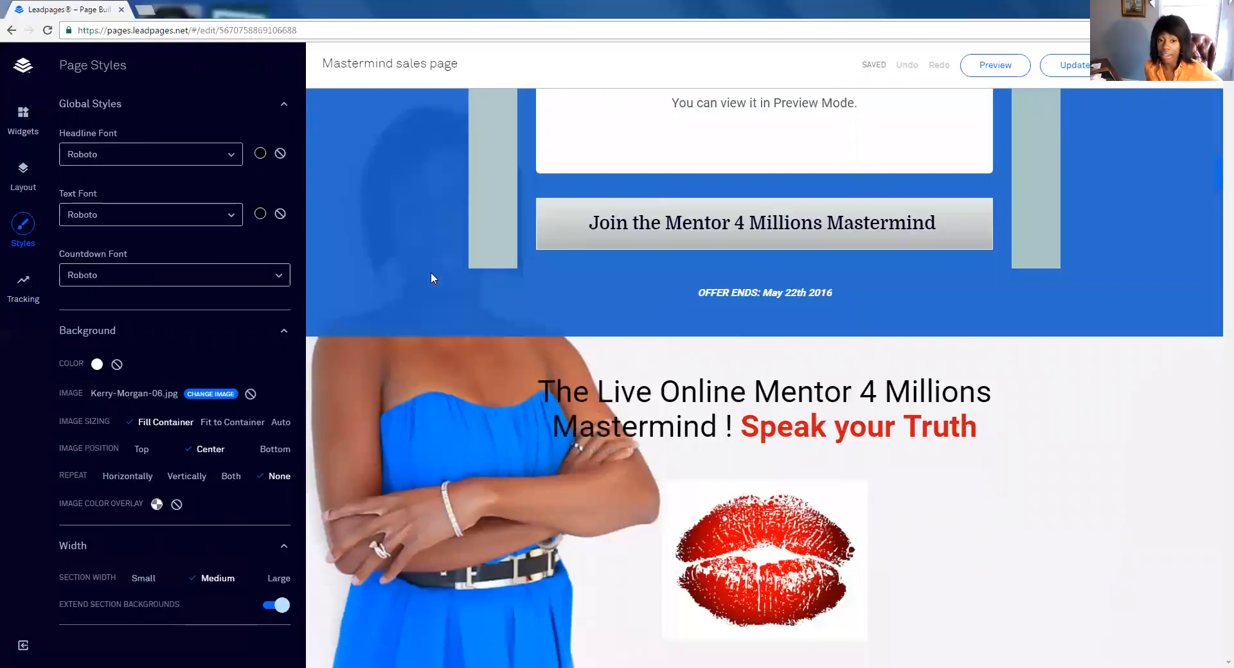
{"action": "scroll", "coordinate": [431, 277], "scroll_direction": "up", "scroll_amount": 3}
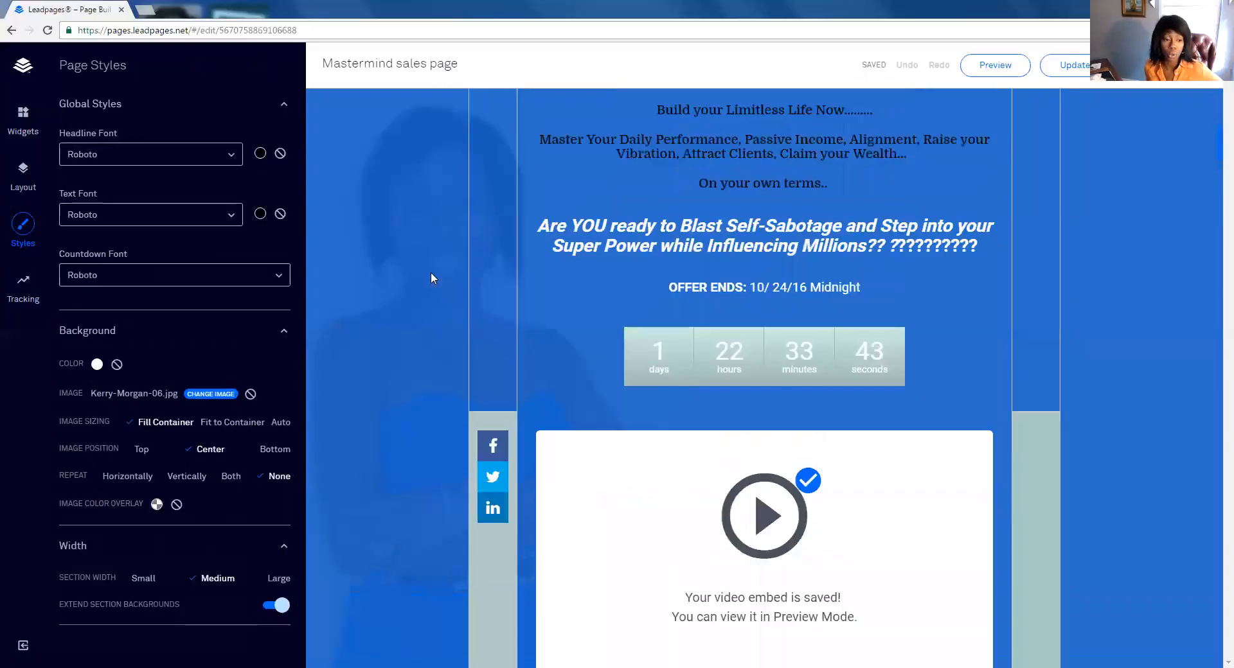
{"action": "scroll", "coordinate": [424, 282], "scroll_direction": "up", "scroll_amount": 2}
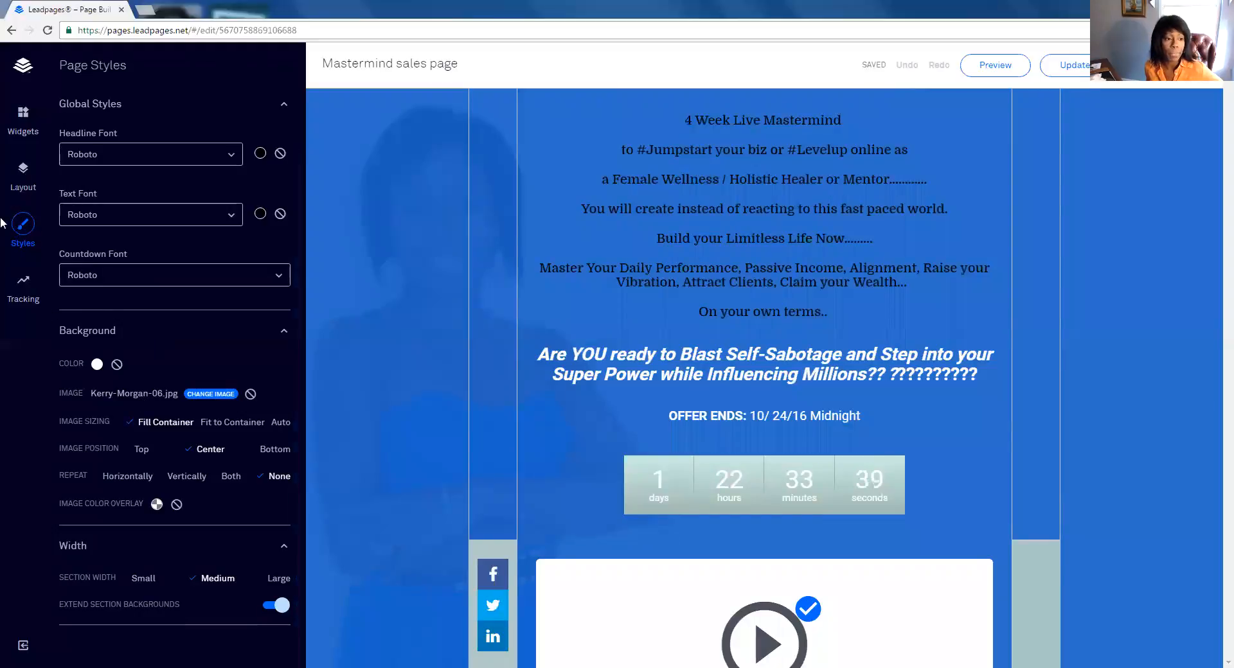
Step: Review the page layout's section list, expand Section 1, and compare it with the top of the sales page
{"action": "left_click", "coordinate": [24, 183]}
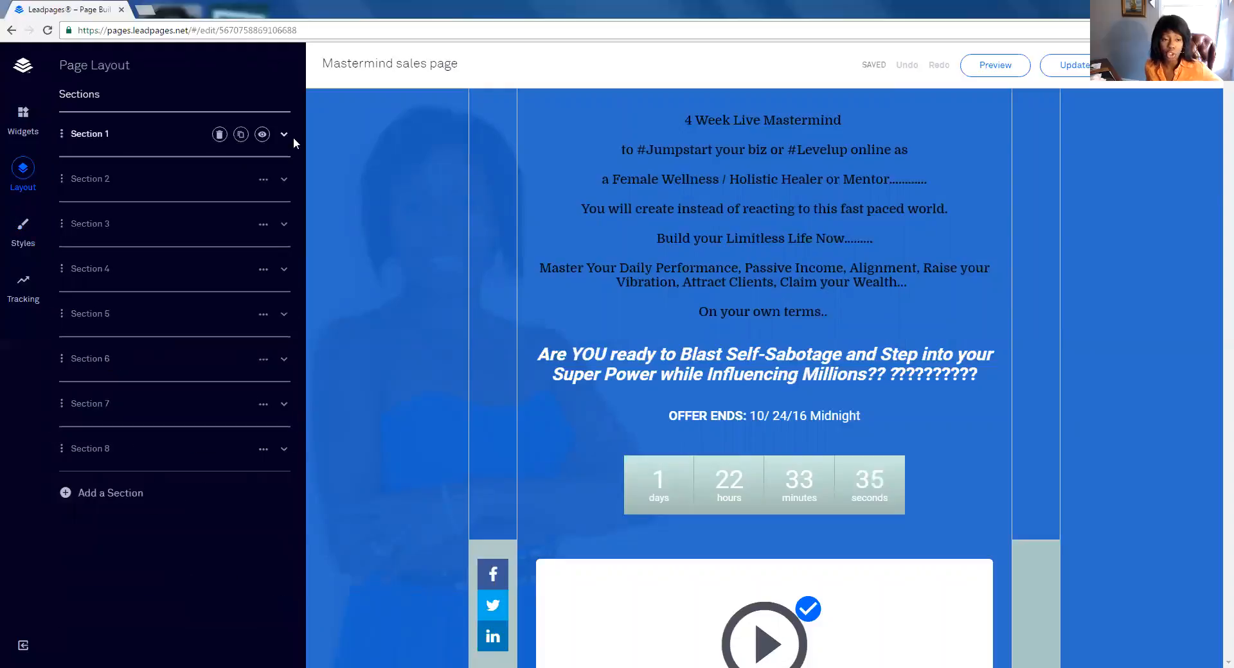
{"action": "left_click", "coordinate": [283, 134]}
{"action": "scroll", "coordinate": [701, 186], "scroll_direction": "up", "scroll_amount": 2}
{"action": "scroll", "coordinate": [663, 184], "scroll_direction": "up", "scroll_amount": 5}
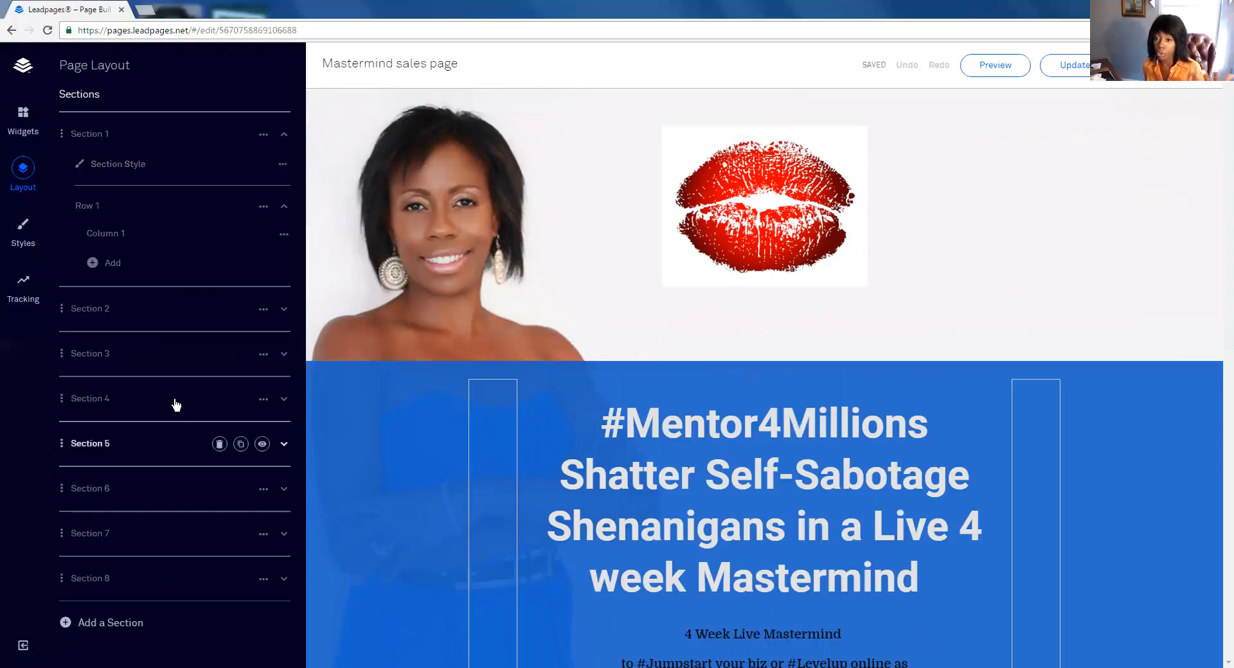
Step: Review the widgets available for the page alongside the "#Mentor4Millions" headline section
{"action": "left_click", "coordinate": [21, 126]}
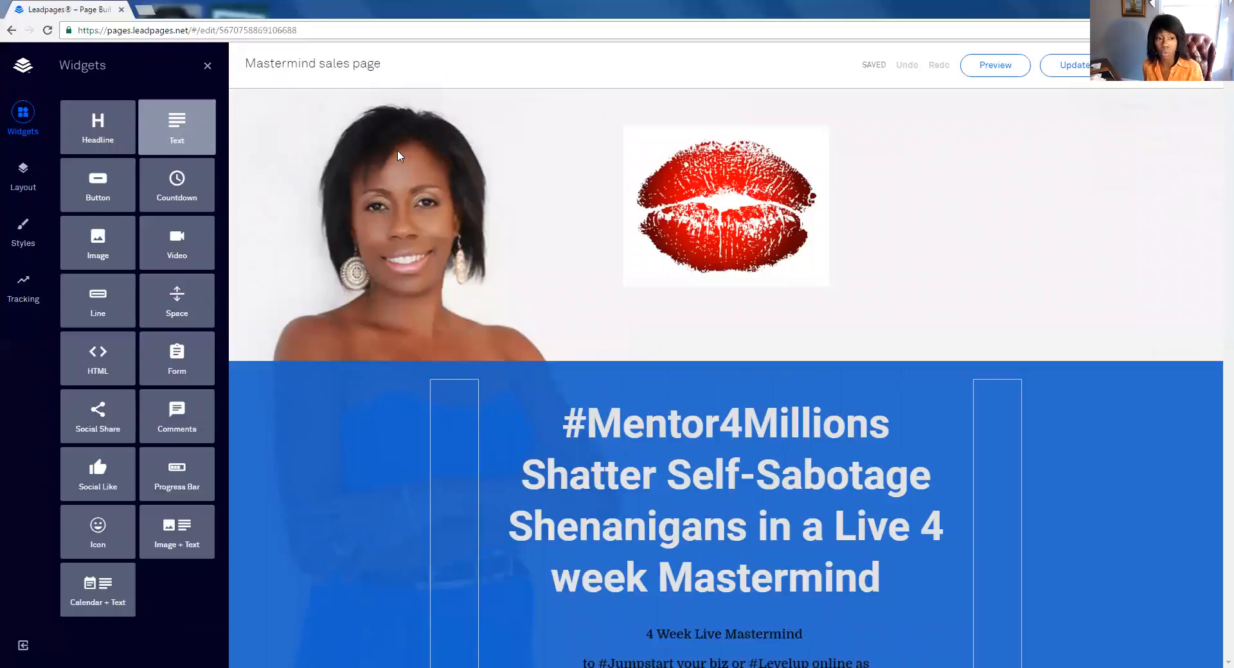
{"action": "left_click_drag", "start_coordinate": [182, 128], "coordinate": [183, 127]}
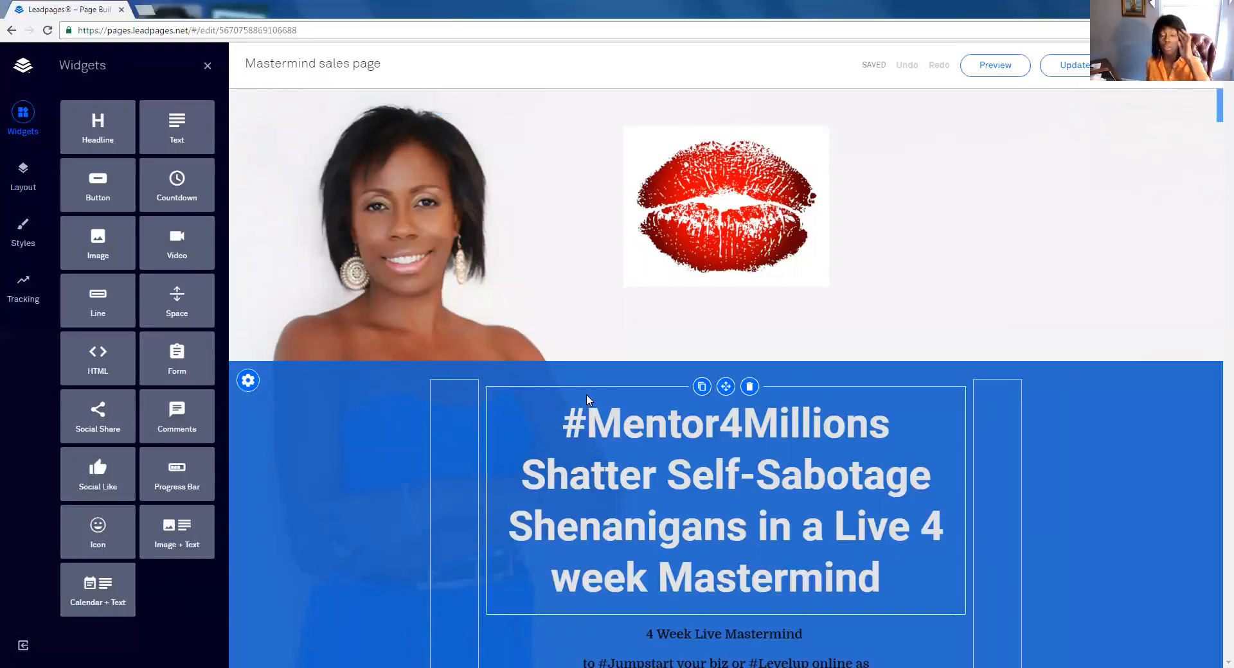
{"action": "scroll", "coordinate": [275, 286], "scroll_direction": "down", "scroll_amount": 2}
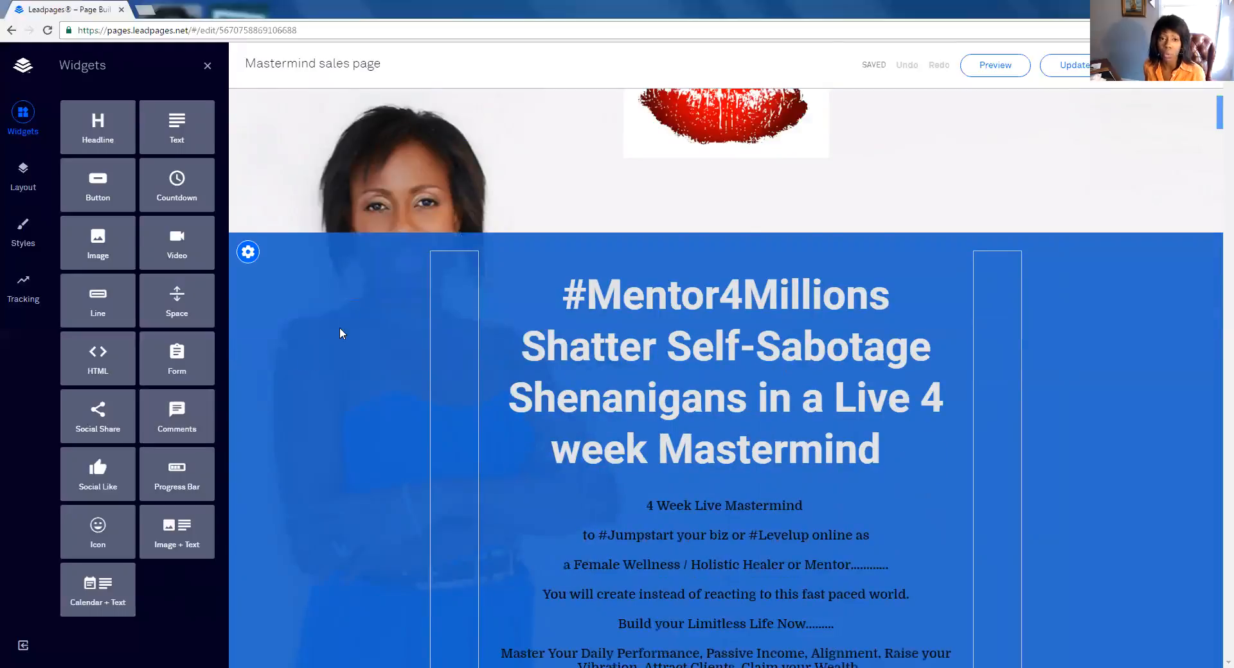
{"action": "scroll", "coordinate": [360, 322], "scroll_direction": "down", "scroll_amount": 2}
{"action": "scroll", "coordinate": [364, 316], "scroll_direction": "up", "scroll_amount": 4}
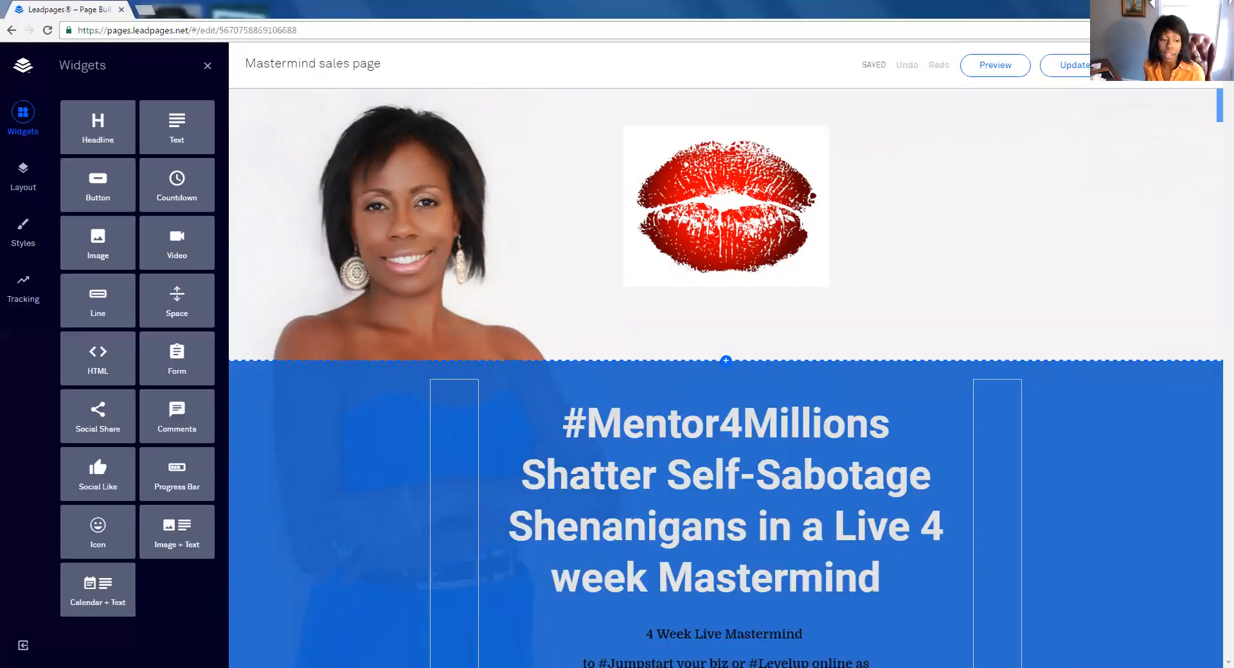
Step: Leave the page editor and review the email, CRM and webinar services in the account's integrations
{"action": "left_click", "coordinate": [23, 646]}
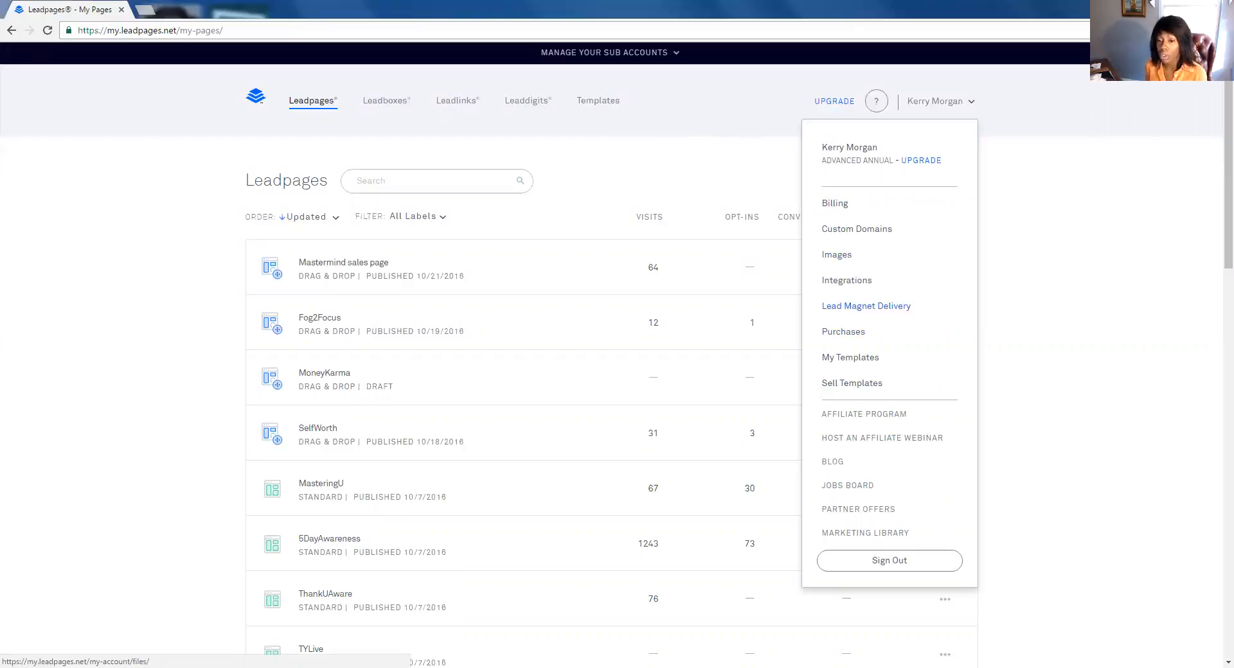
{"action": "left_click", "coordinate": [846, 280]}
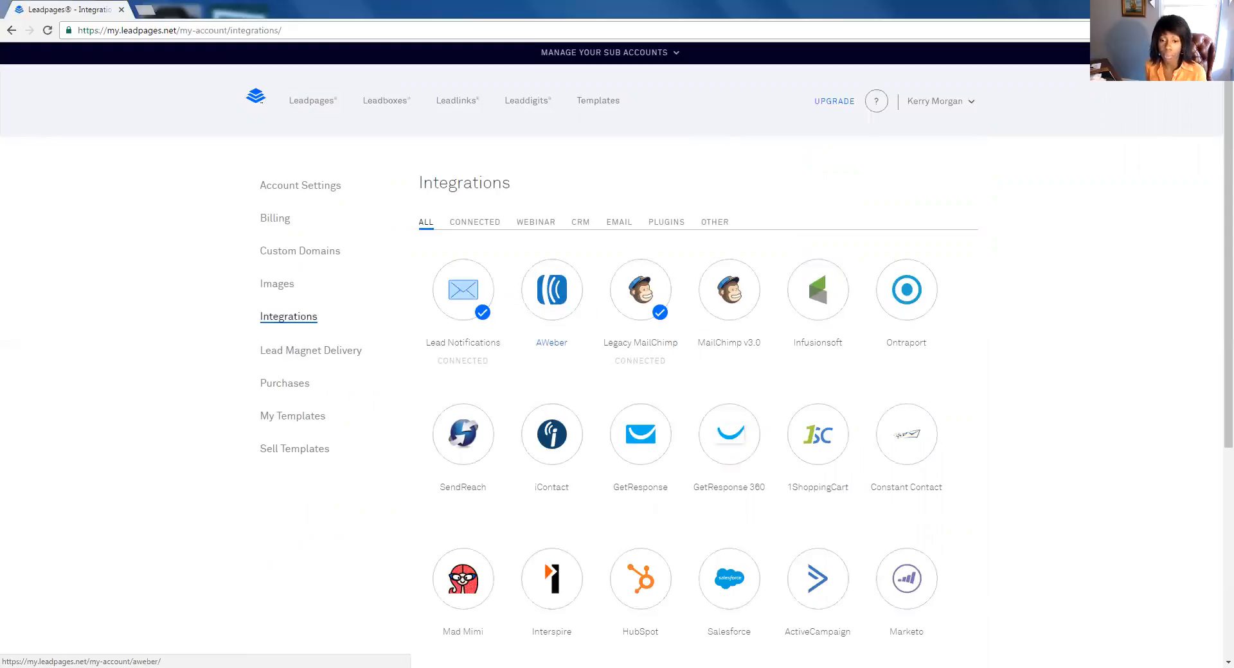
{"action": "scroll", "coordinate": [693, 394], "scroll_direction": "down", "scroll_amount": 1}
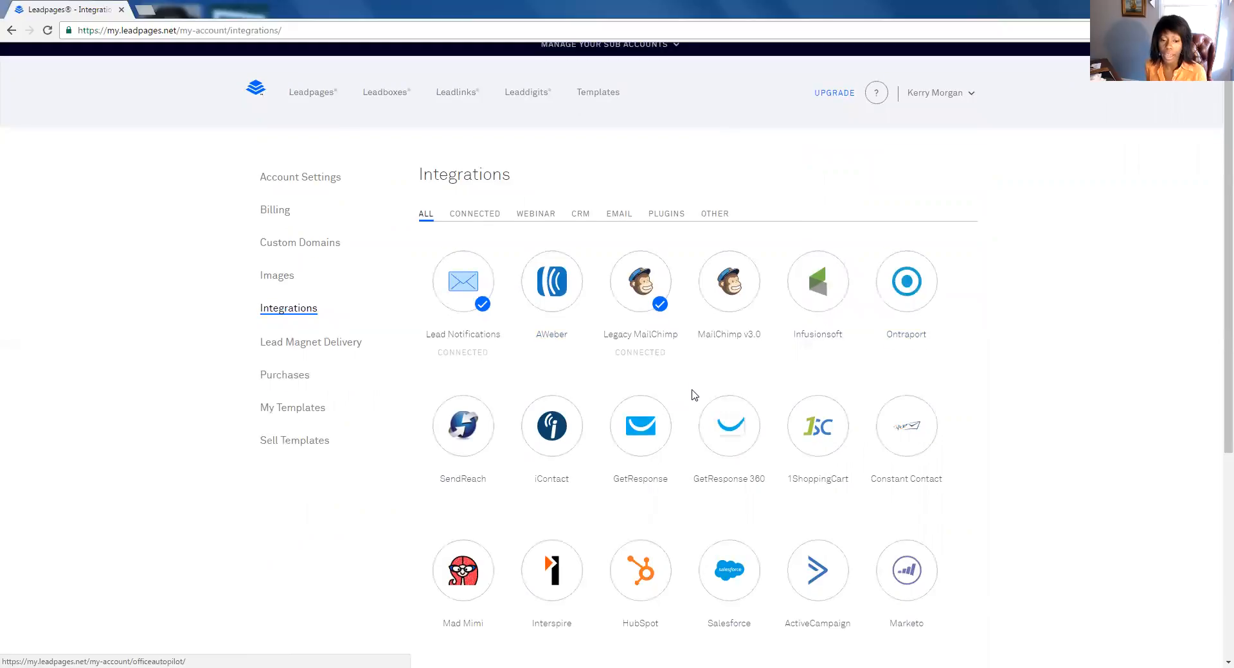
{"action": "scroll", "coordinate": [692, 394], "scroll_direction": "down", "scroll_amount": 5}
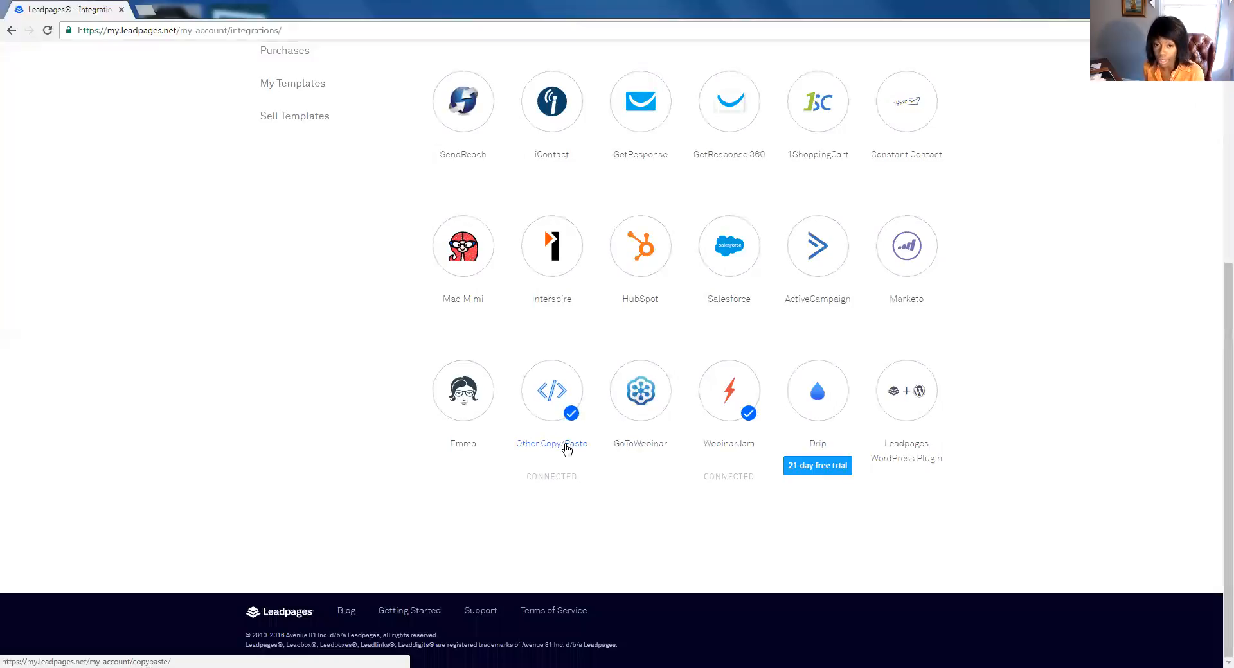
{"action": "scroll", "coordinate": [523, 288], "scroll_direction": "up", "scroll_amount": 3}
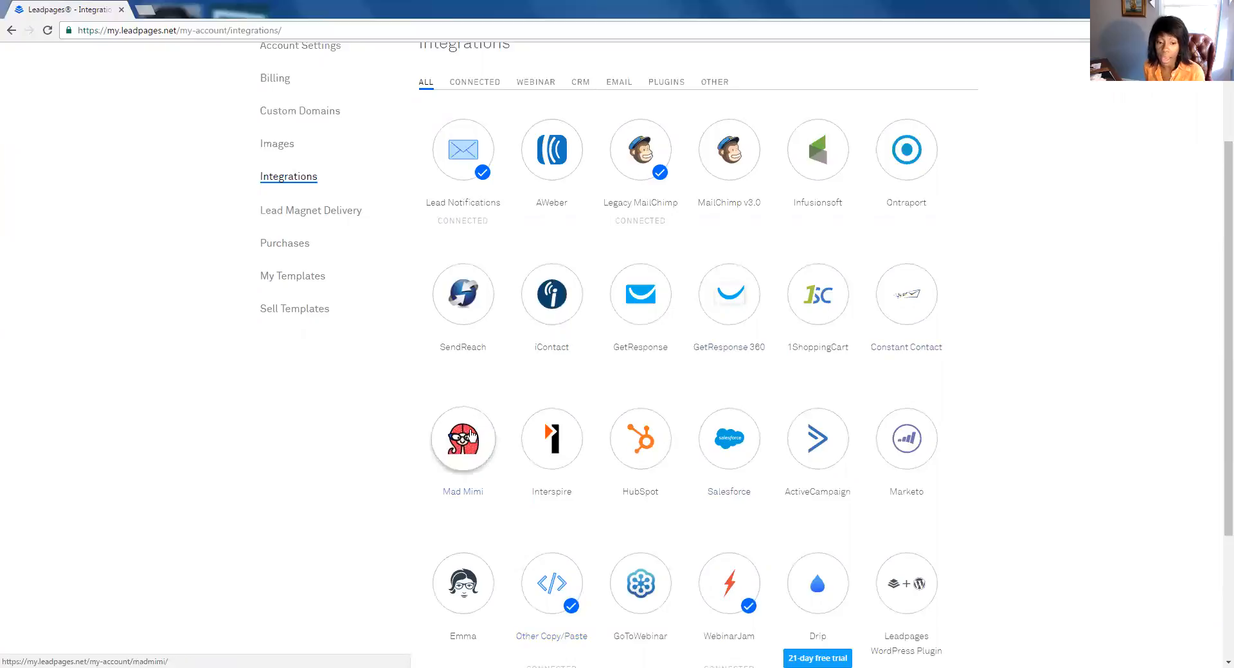
Step: Check the Username and API Key fields in the Mad Mimi integration settings, and return to the integrations overview
{"action": "left_click", "coordinate": [492, 455]}
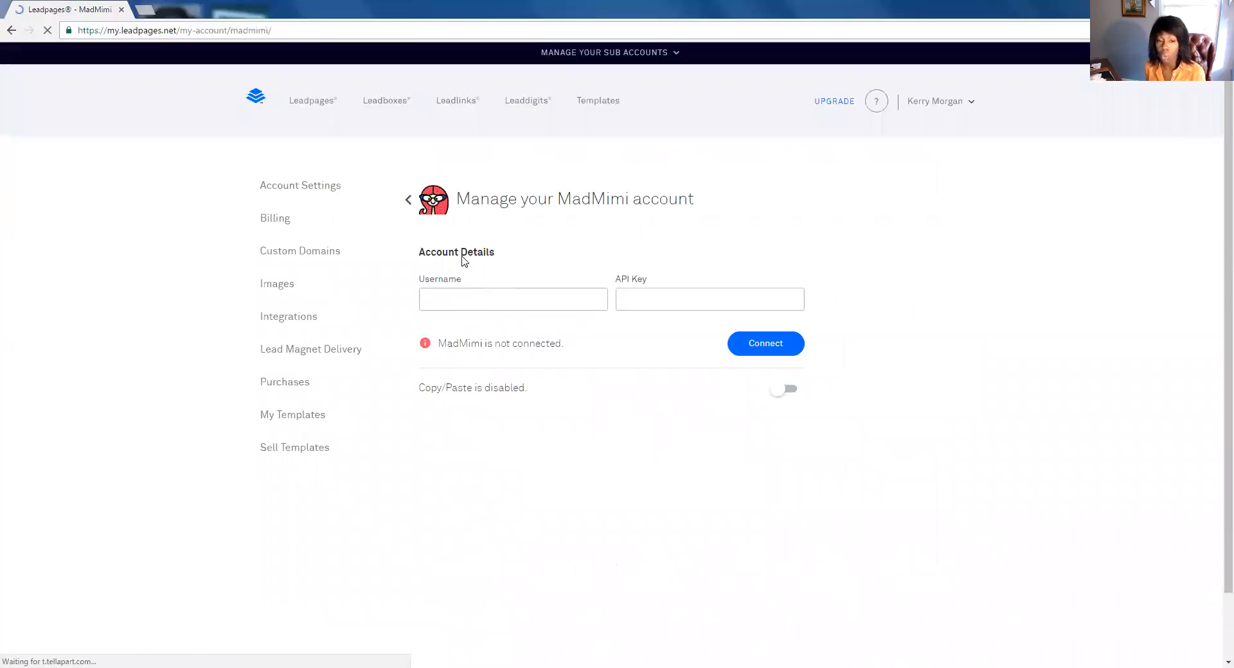
{"action": "left_click", "coordinate": [530, 304]}
{"action": "left_click", "coordinate": [752, 299]}
{"action": "left_click", "coordinate": [506, 302]}
{"action": "left_click", "coordinate": [442, 265]}
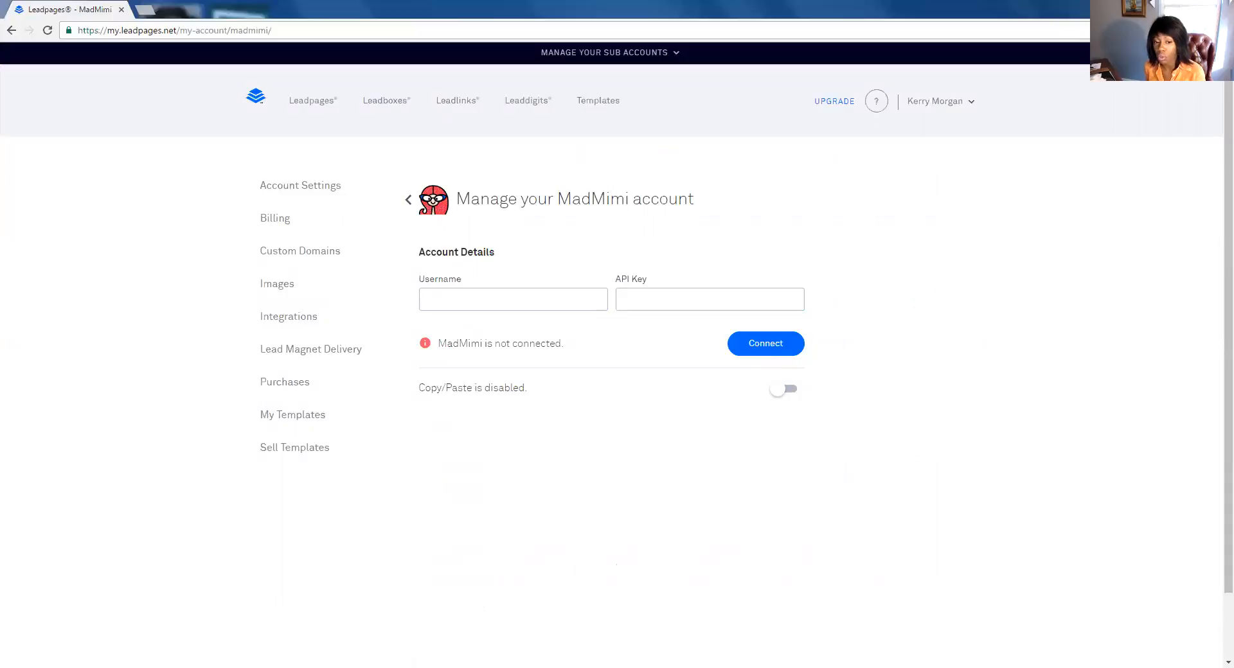
{"action": "left_click", "coordinate": [14, 31]}
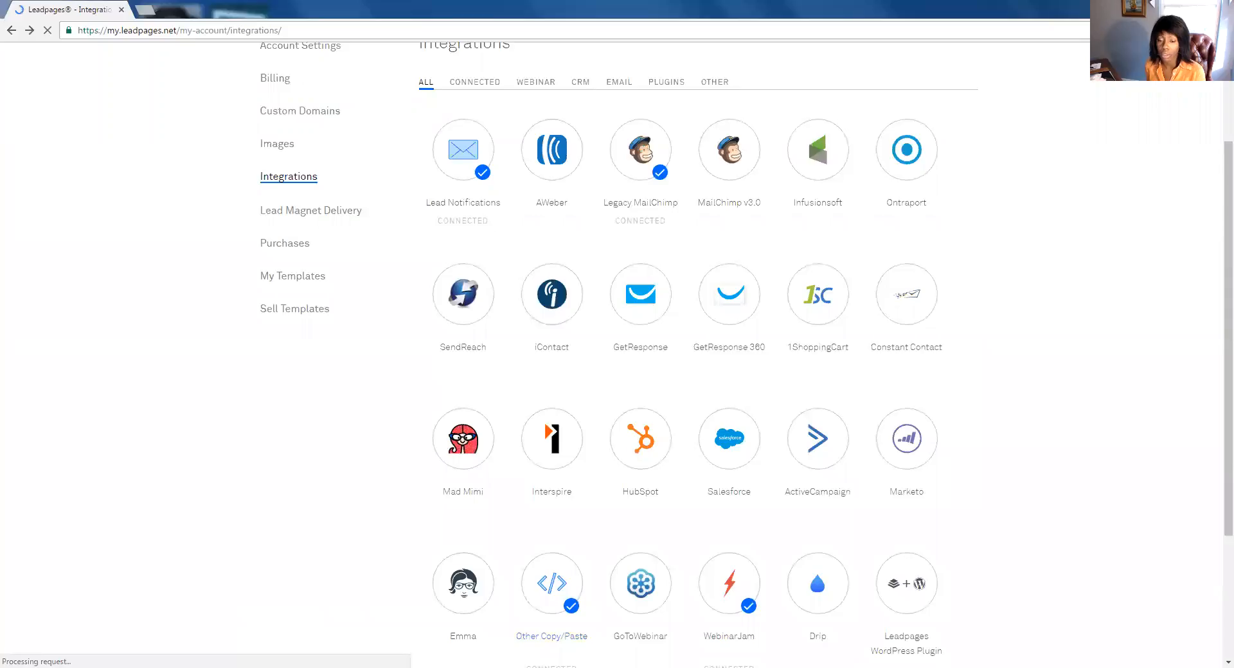
Step: Look over the remaining integrations, and review the account's files under Lead Magnet Delivery
{"action": "scroll", "coordinate": [680, 533], "scroll_direction": "down", "scroll_amount": 2}
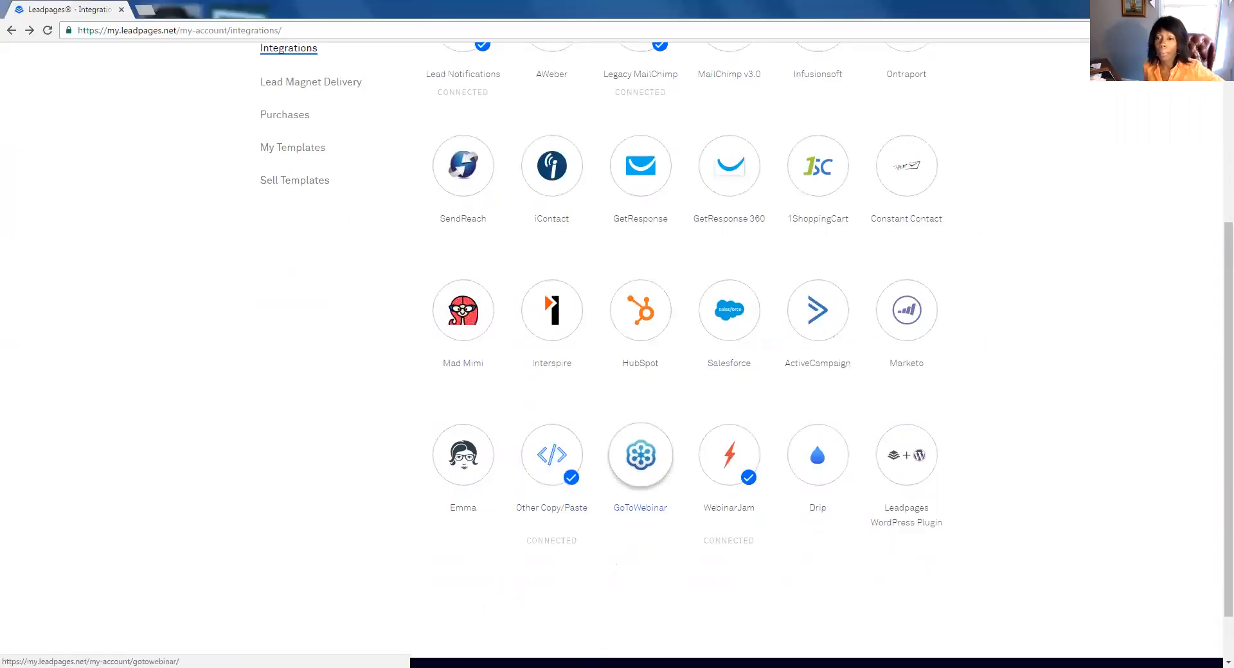
{"action": "scroll", "coordinate": [641, 462], "scroll_direction": "up", "scroll_amount": 3}
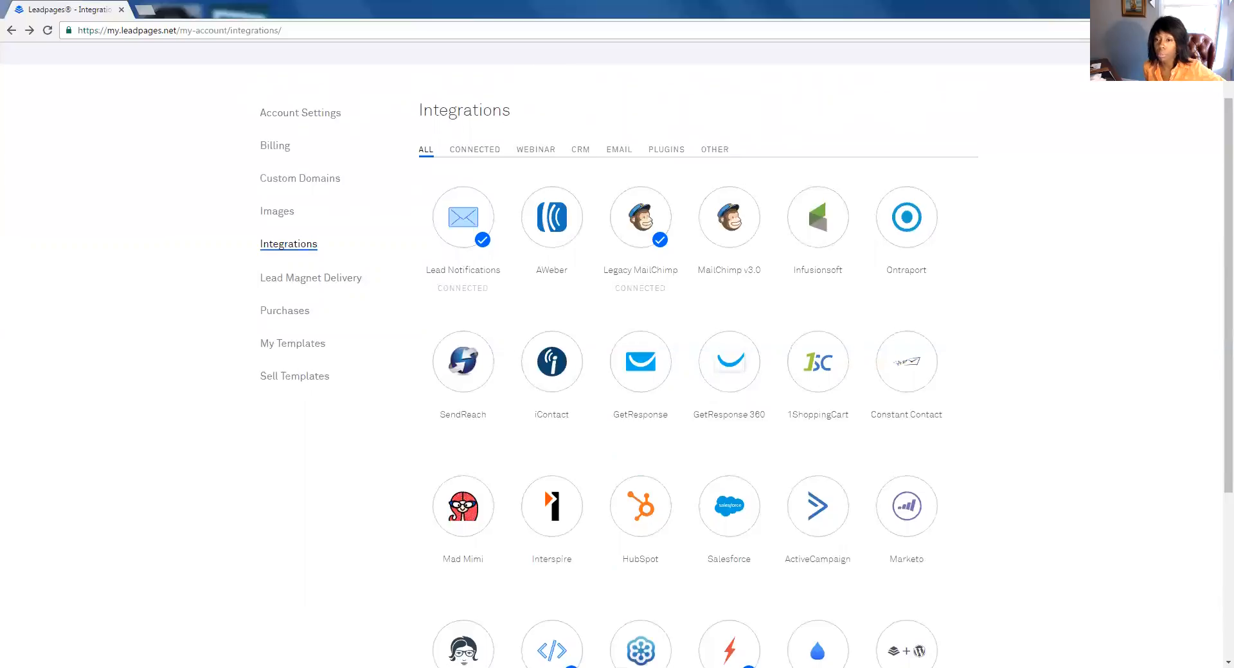
{"action": "scroll", "coordinate": [617, 386], "scroll_direction": "up", "scroll_amount": 1}
{"action": "left_click", "coordinate": [301, 353]}
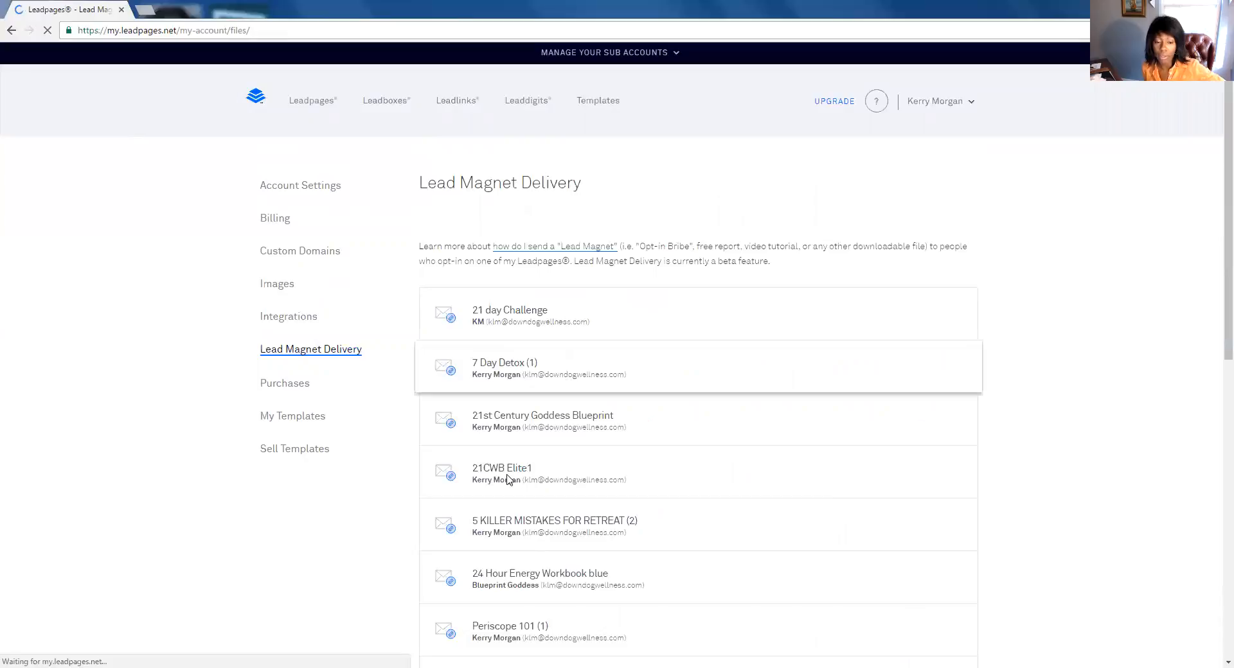
{"action": "scroll", "coordinate": [507, 488], "scroll_direction": "down", "scroll_amount": 2}
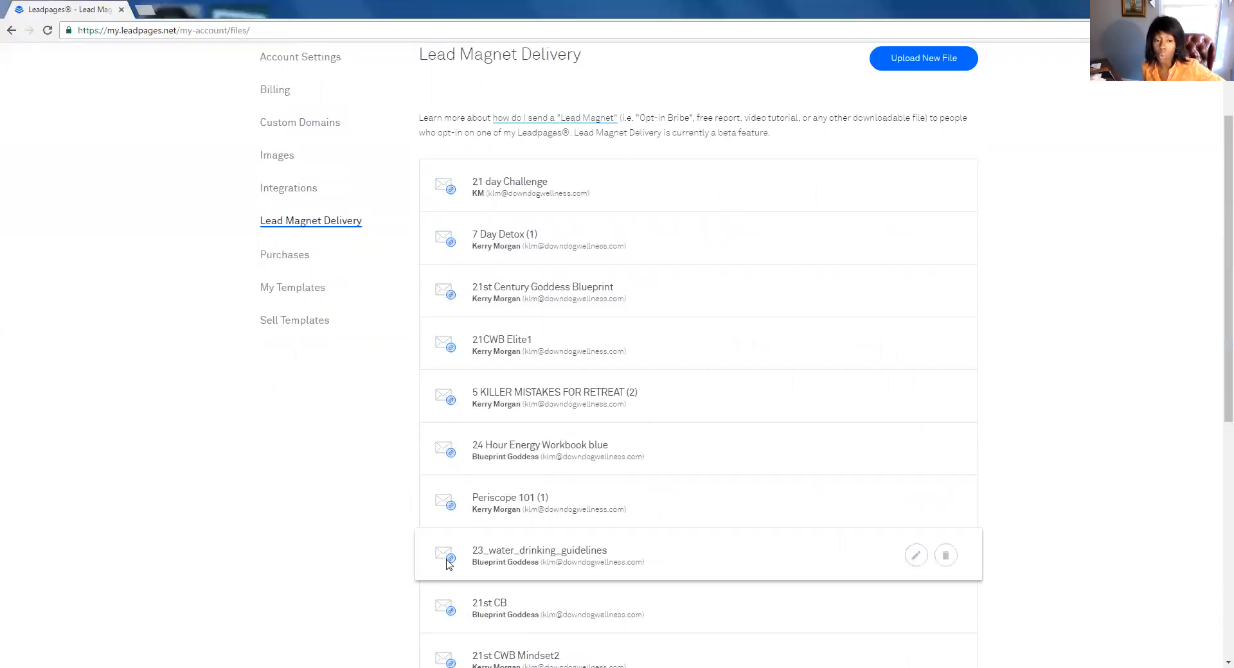
{"action": "scroll", "coordinate": [469, 495], "scroll_direction": "down", "scroll_amount": 7}
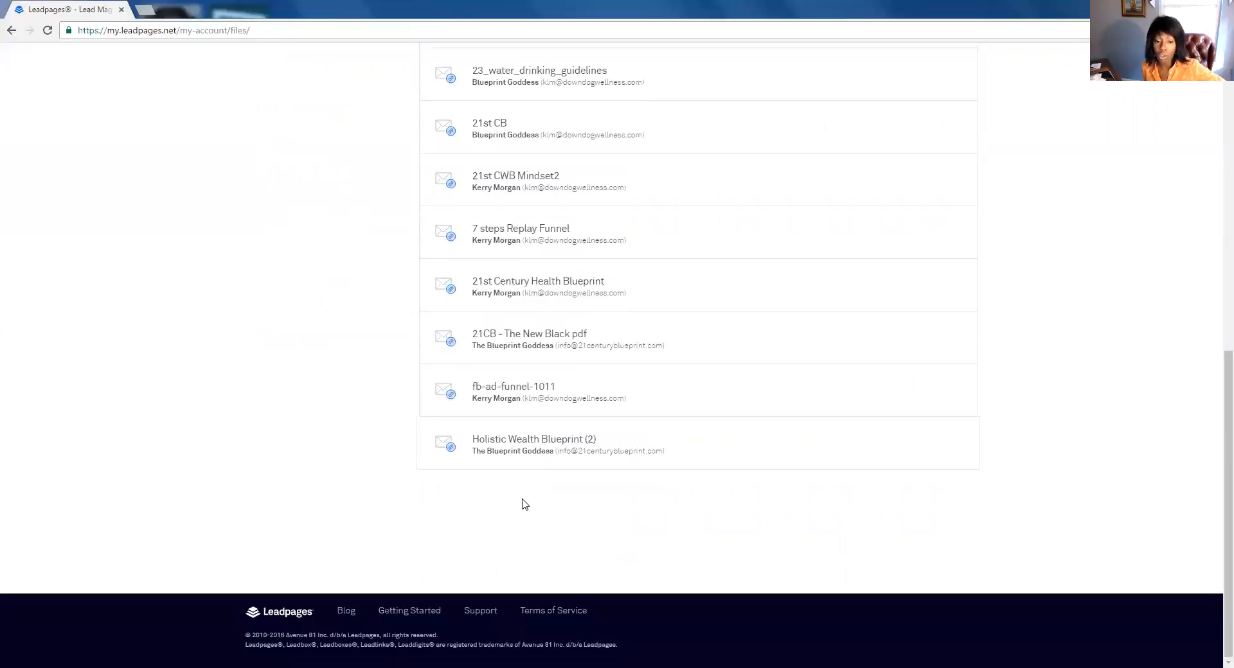
{"action": "scroll", "coordinate": [520, 504], "scroll_direction": "up", "scroll_amount": 2}
{"action": "scroll", "coordinate": [507, 477], "scroll_direction": "up", "scroll_amount": 9}
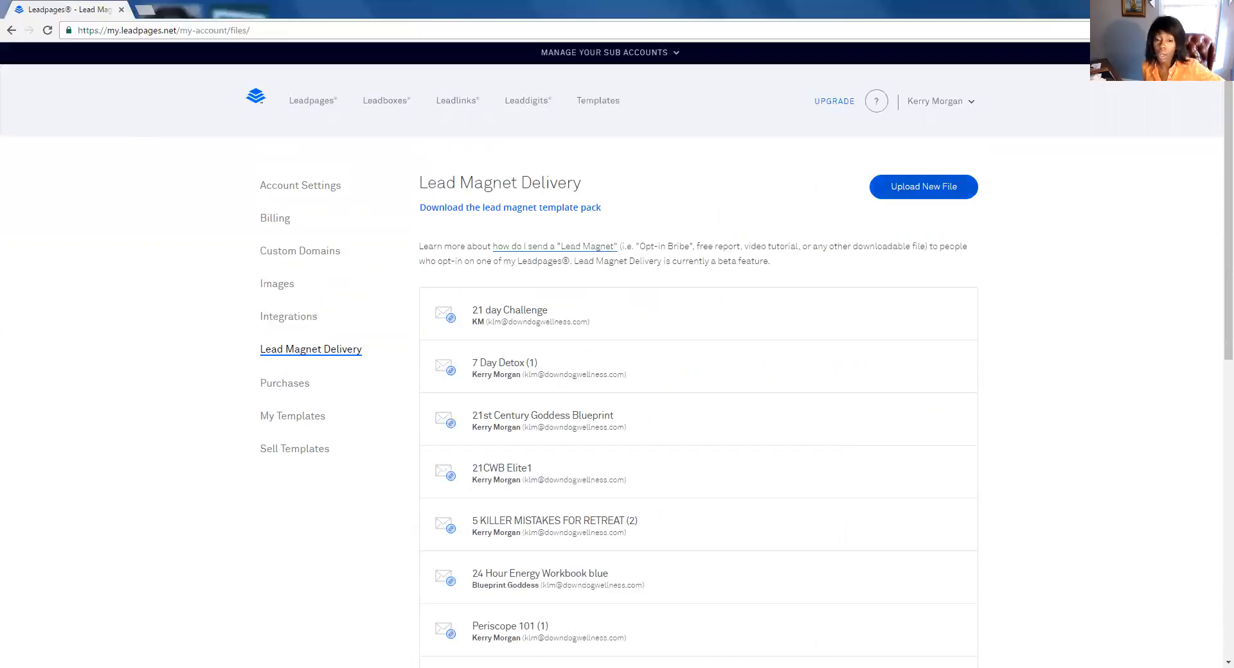
{"action": "mouse_move", "coordinate": [579, 320]}
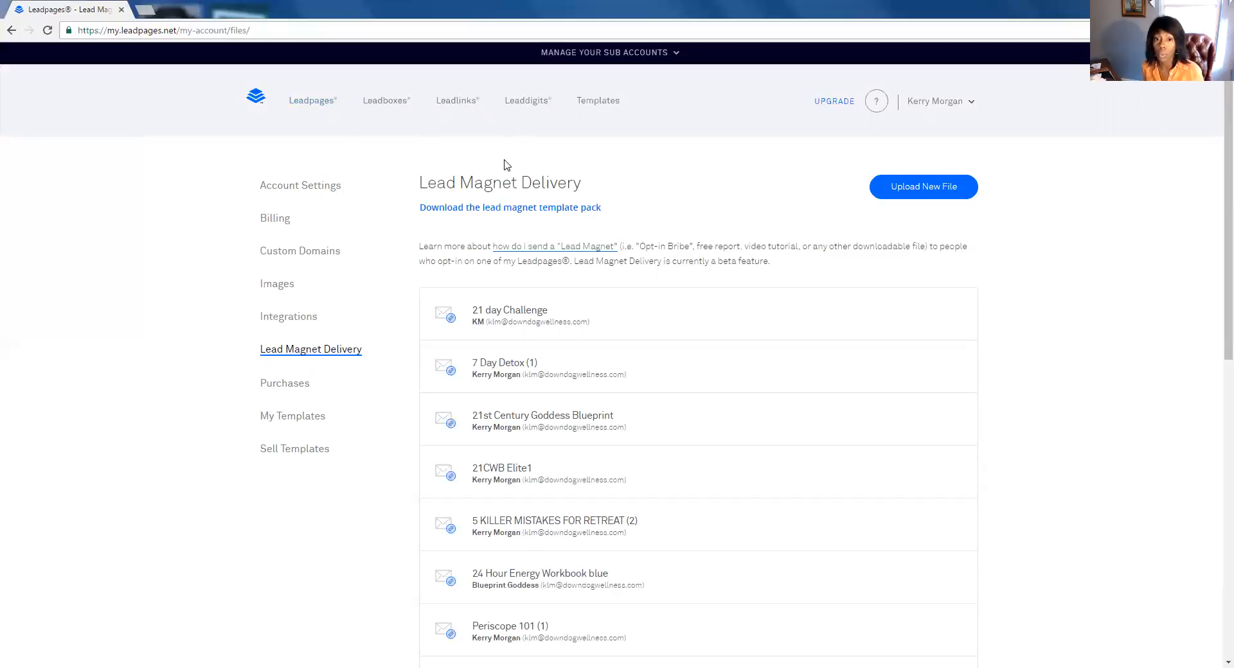
Step: Open the SelfWorth page from the Leadpages list for editing and review its content down to the yellow workbook button
{"action": "left_click", "coordinate": [306, 103]}
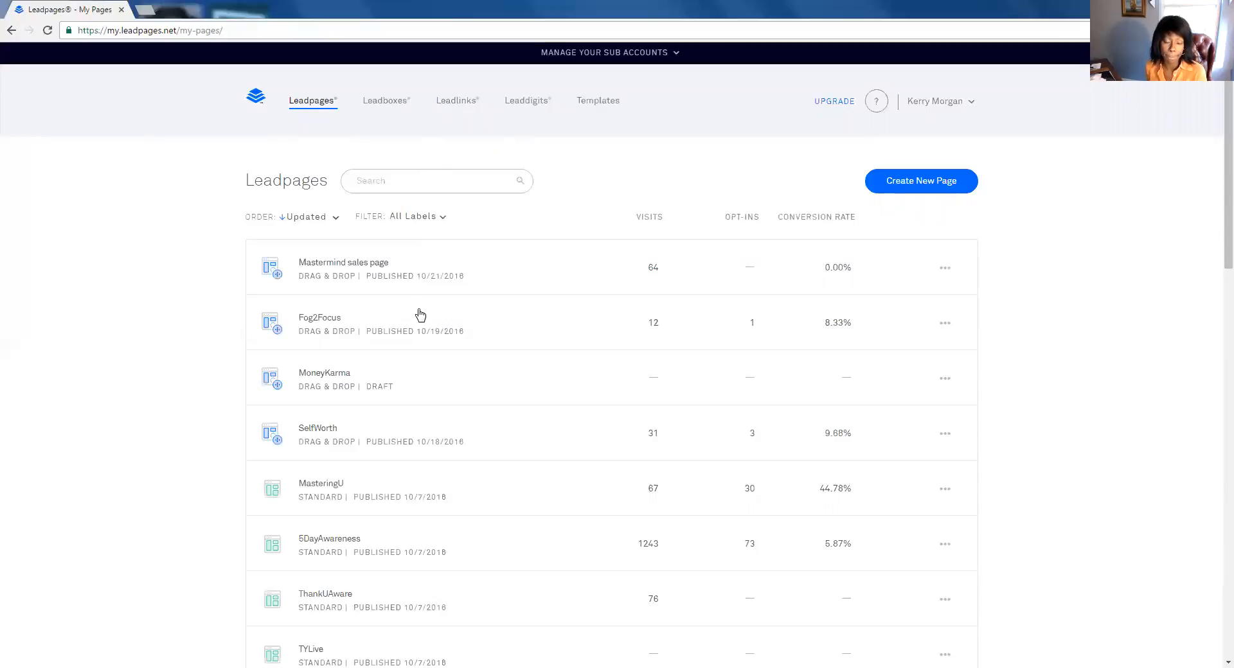
{"action": "scroll", "coordinate": [394, 316], "scroll_direction": "down", "scroll_amount": 1}
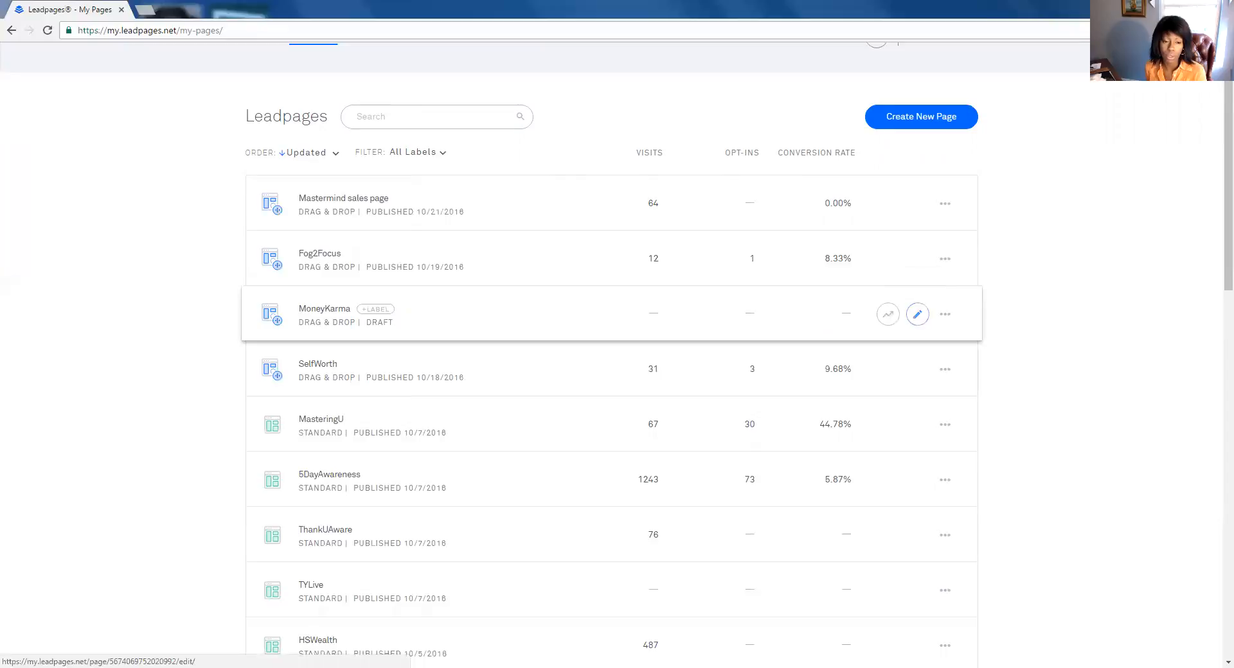
{"action": "scroll", "coordinate": [771, 369], "scroll_direction": "down", "scroll_amount": 1}
{"action": "scroll", "coordinate": [836, 367], "scroll_direction": "down", "scroll_amount": 1}
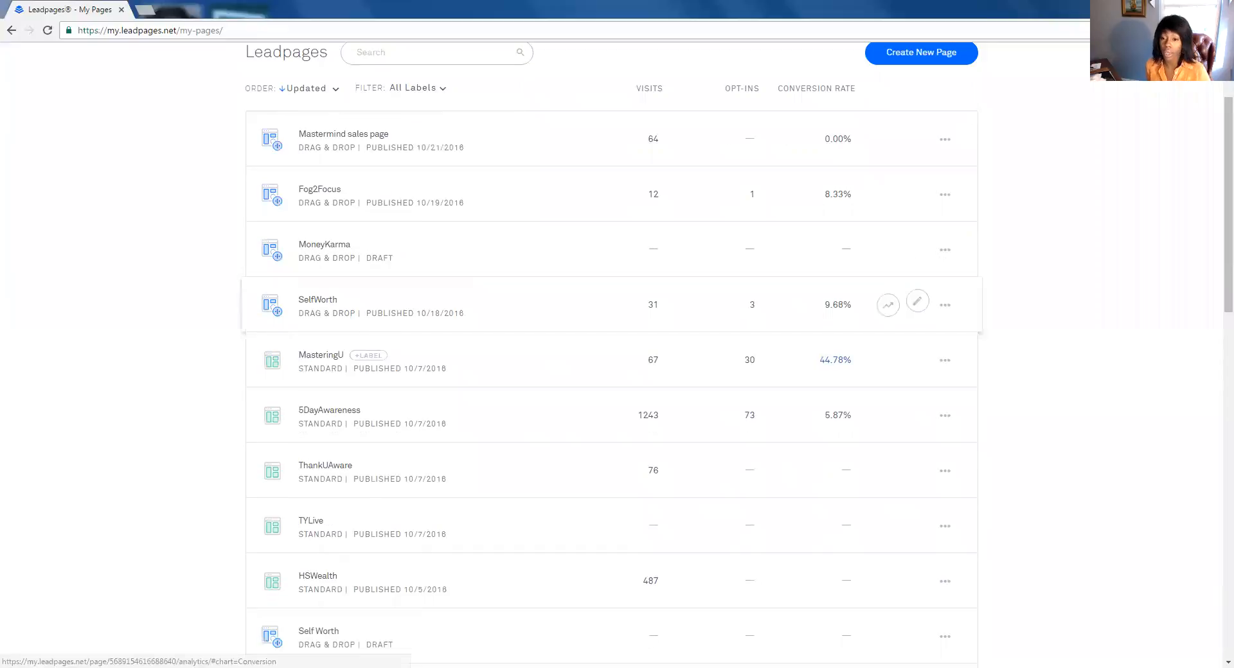
{"action": "left_click", "coordinate": [917, 305]}
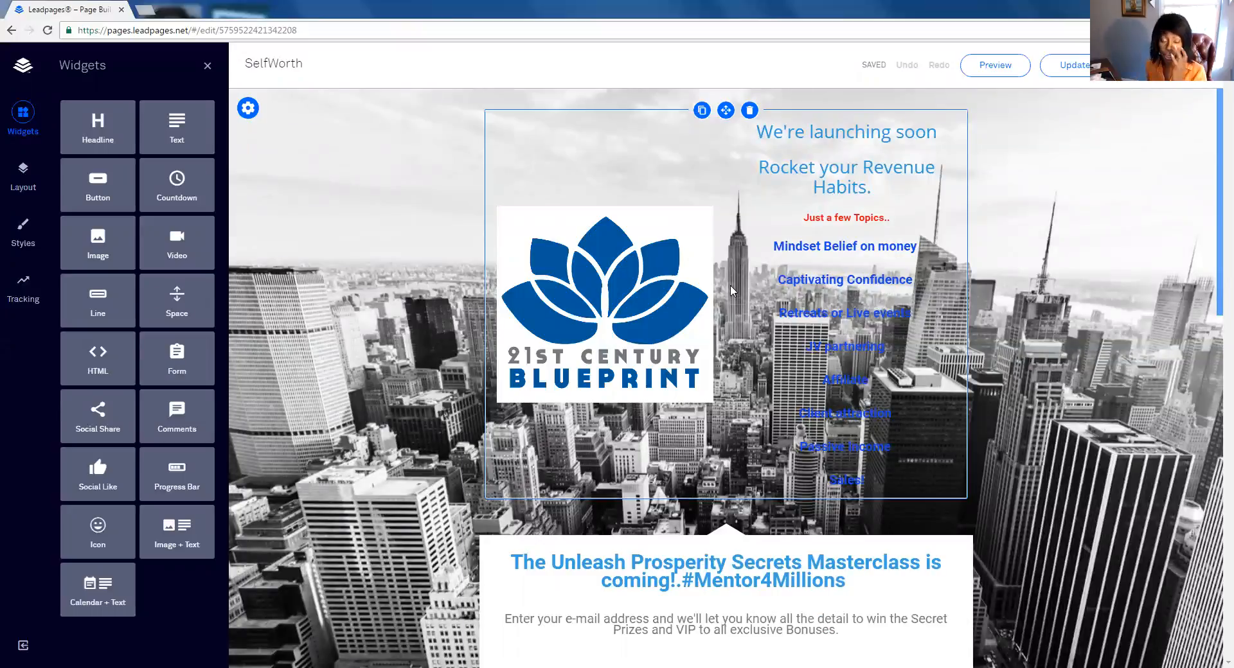
{"action": "scroll", "coordinate": [766, 336], "scroll_direction": "down", "scroll_amount": 2}
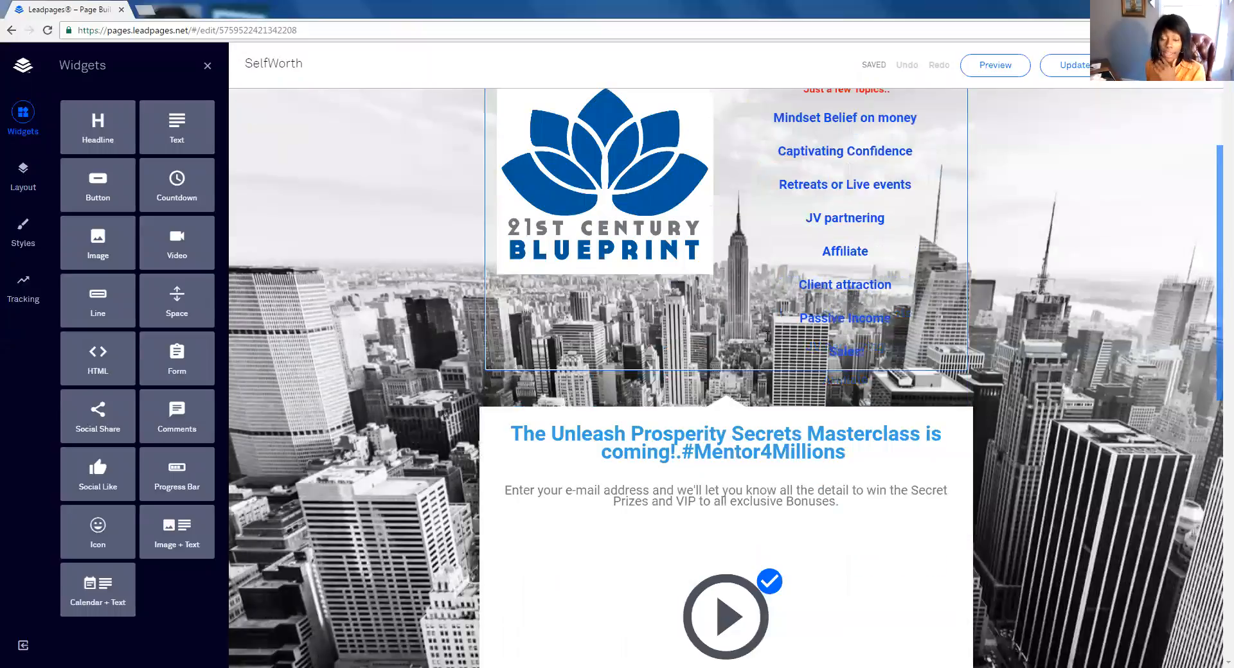
{"action": "scroll", "coordinate": [766, 335], "scroll_direction": "down", "scroll_amount": 2}
{"action": "scroll", "coordinate": [767, 340], "scroll_direction": "down", "scroll_amount": 1}
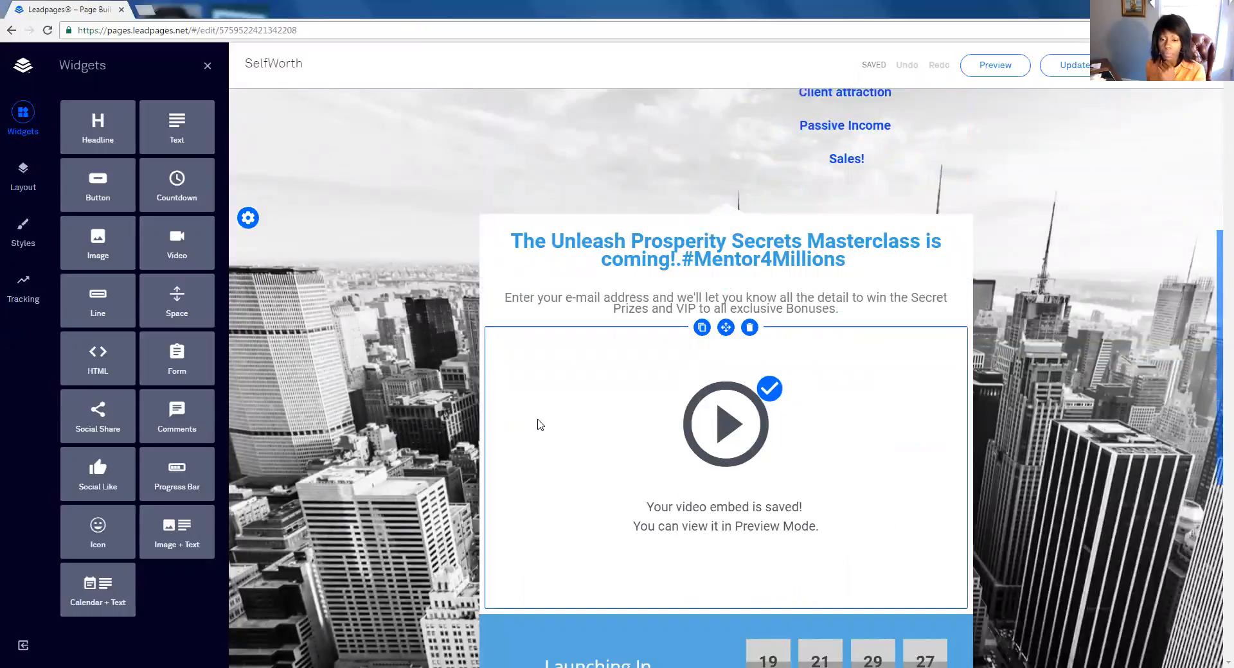
{"action": "scroll", "coordinate": [697, 494], "scroll_direction": "down", "scroll_amount": 4}
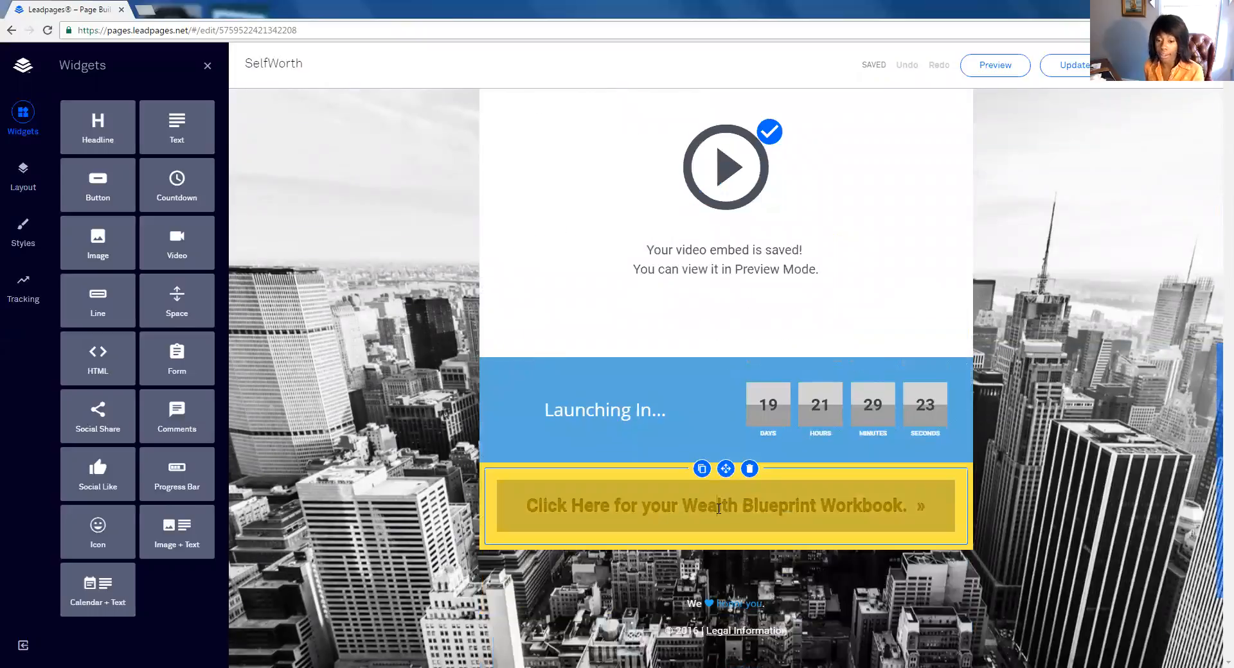
Step: Check the LeadBox link settings of the "Click Here for your Wealth Blueprint Workbook." button
{"action": "double_click", "coordinate": [768, 509]}
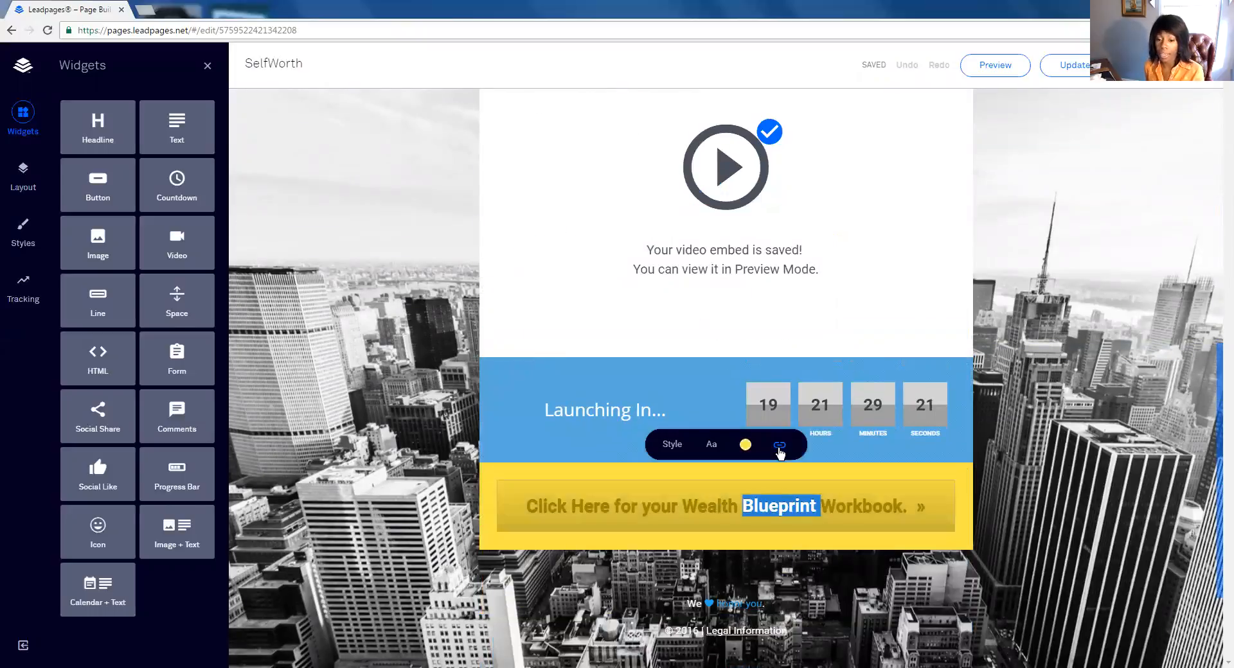
{"action": "left_click", "coordinate": [779, 448]}
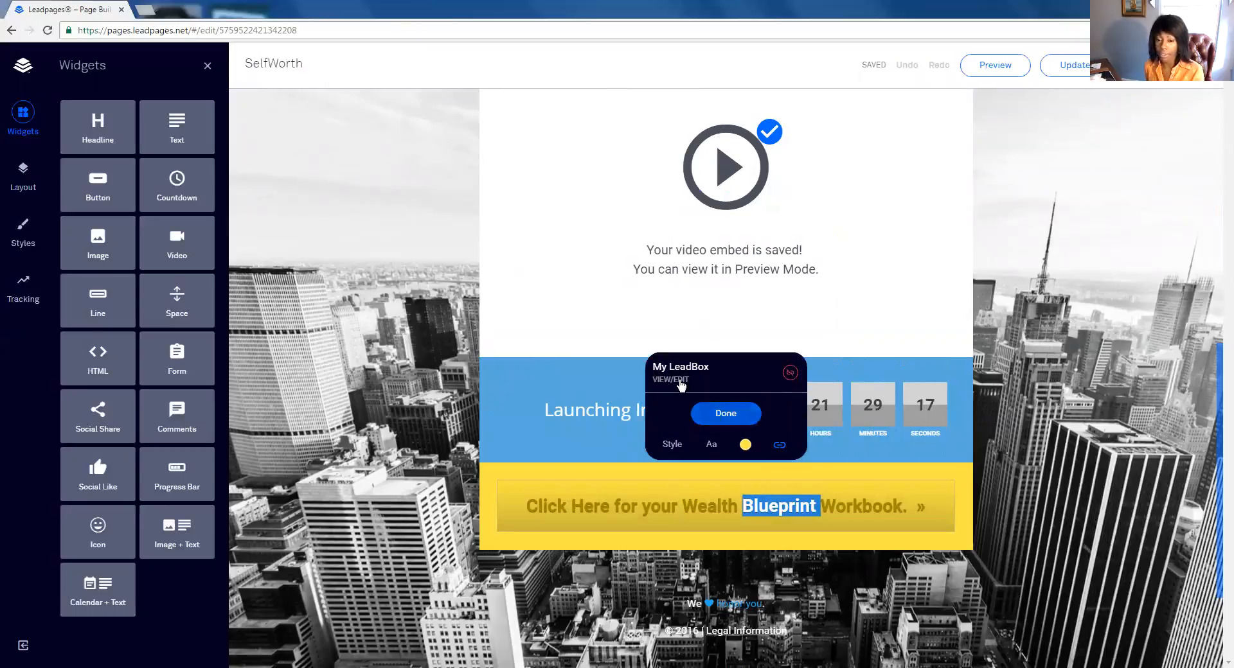
{"action": "left_click", "coordinate": [709, 417]}
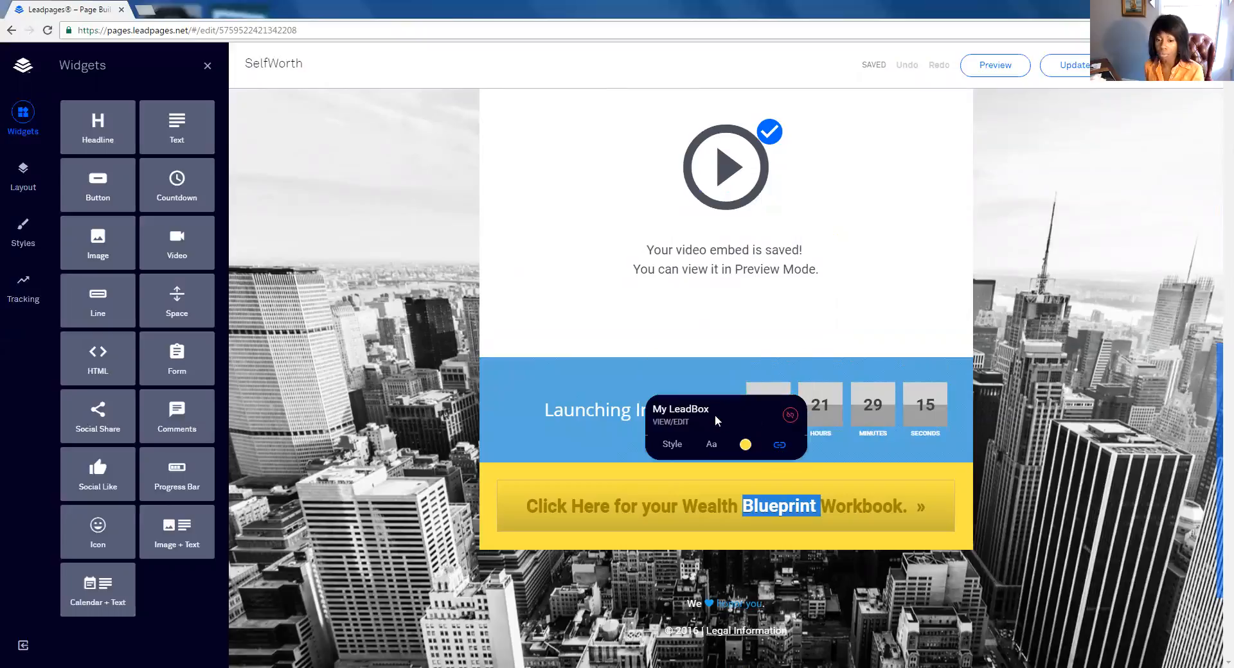
{"action": "left_click", "coordinate": [725, 505]}
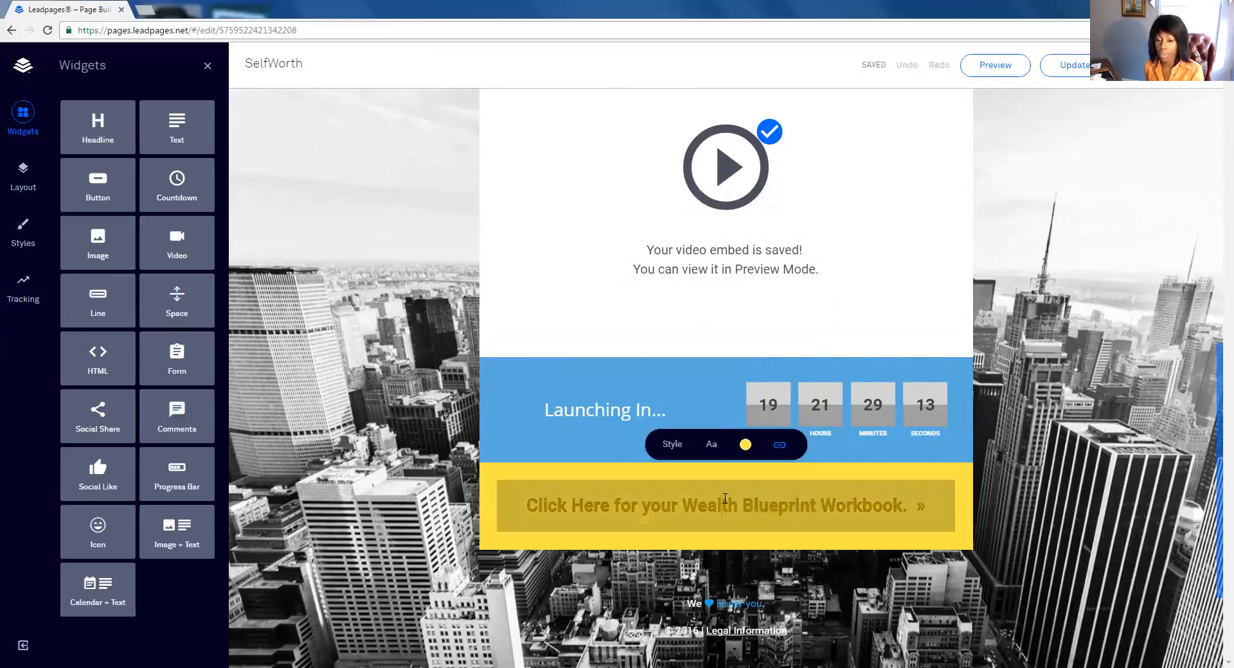
{"action": "left_click", "coordinate": [779, 444]}
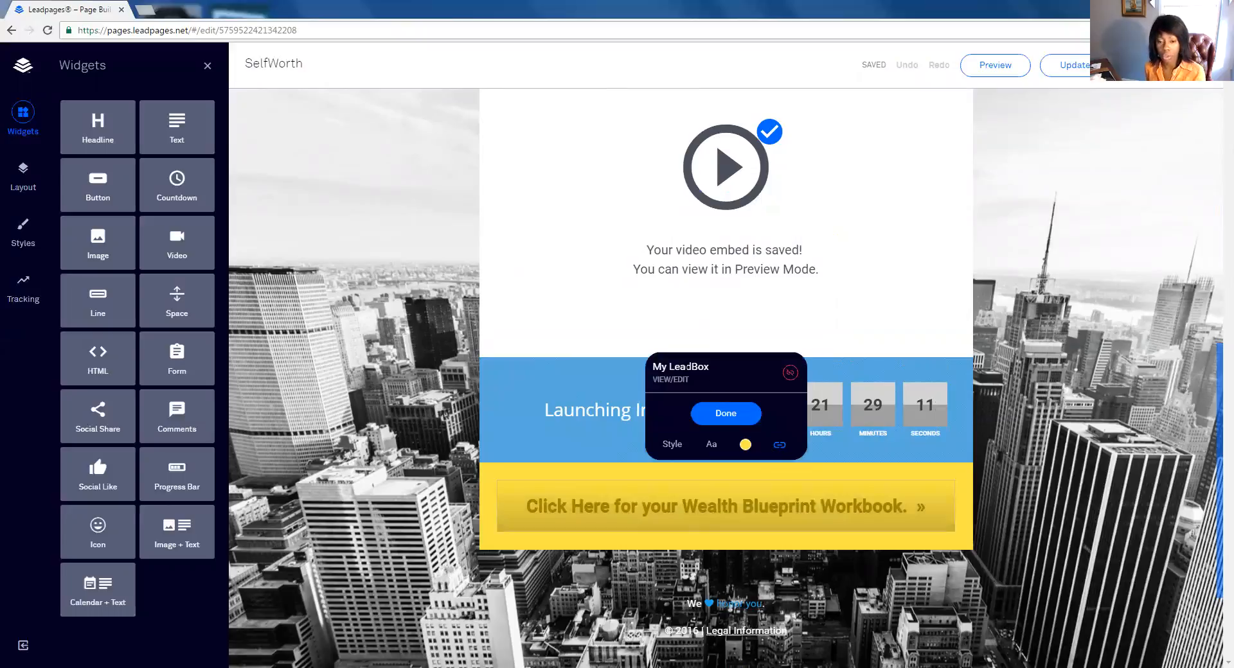
{"action": "left_click", "coordinate": [779, 445]}
{"action": "left_click", "coordinate": [779, 446]}
{"action": "left_click", "coordinate": [780, 445]}
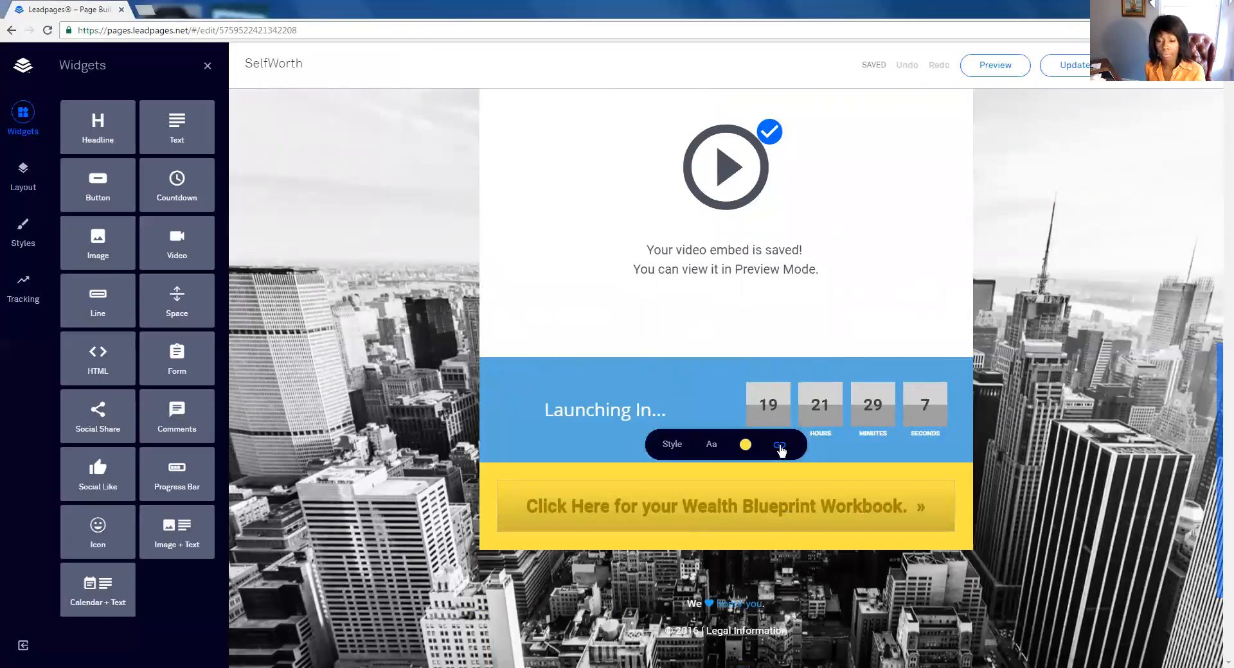
{"action": "left_click", "coordinate": [779, 445]}
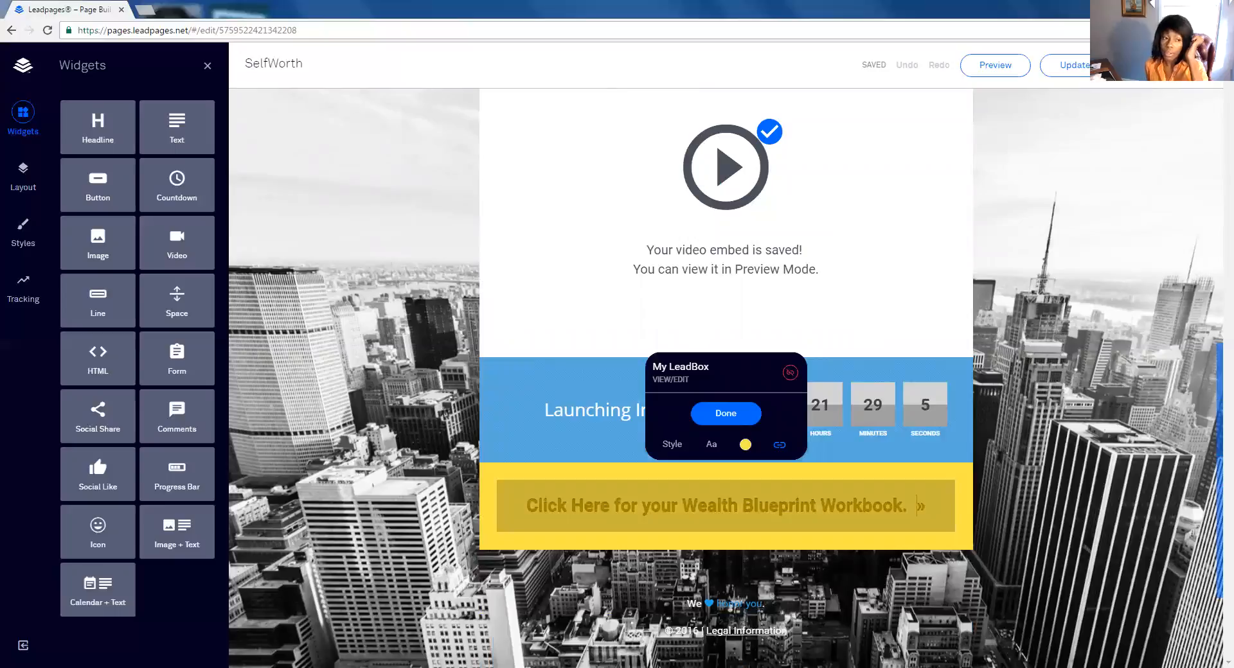
Step: Open the workbook button's LeadBox and show the Lead Notifications settings of its "Claim your Permission Slip..." form
{"action": "scroll", "coordinate": [725, 379], "scroll_direction": "up", "scroll_amount": 3}
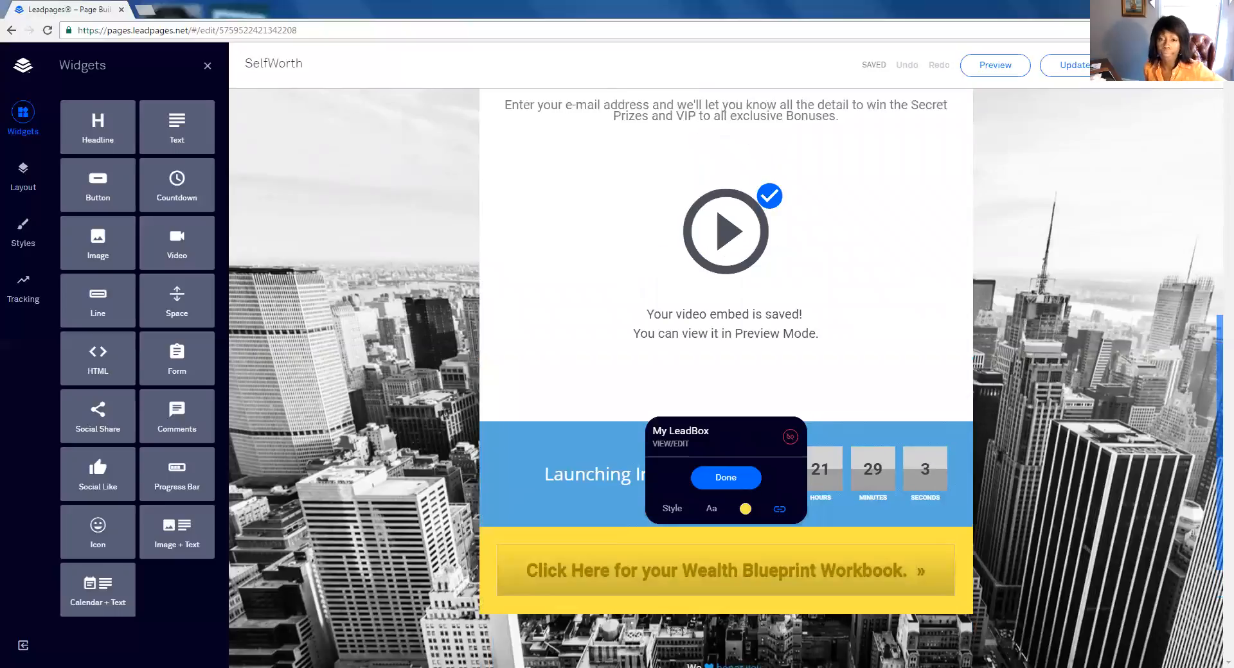
{"action": "scroll", "coordinate": [726, 379], "scroll_direction": "up", "scroll_amount": 4}
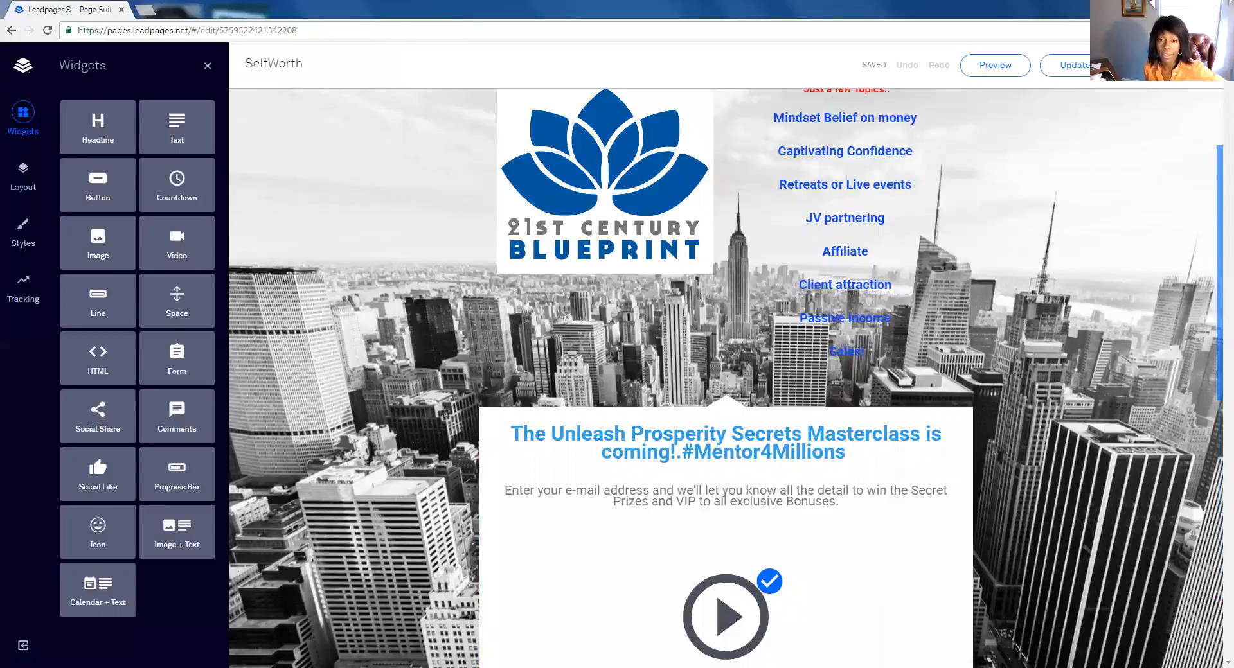
{"action": "scroll", "coordinate": [729, 341], "scroll_direction": "down", "scroll_amount": 9}
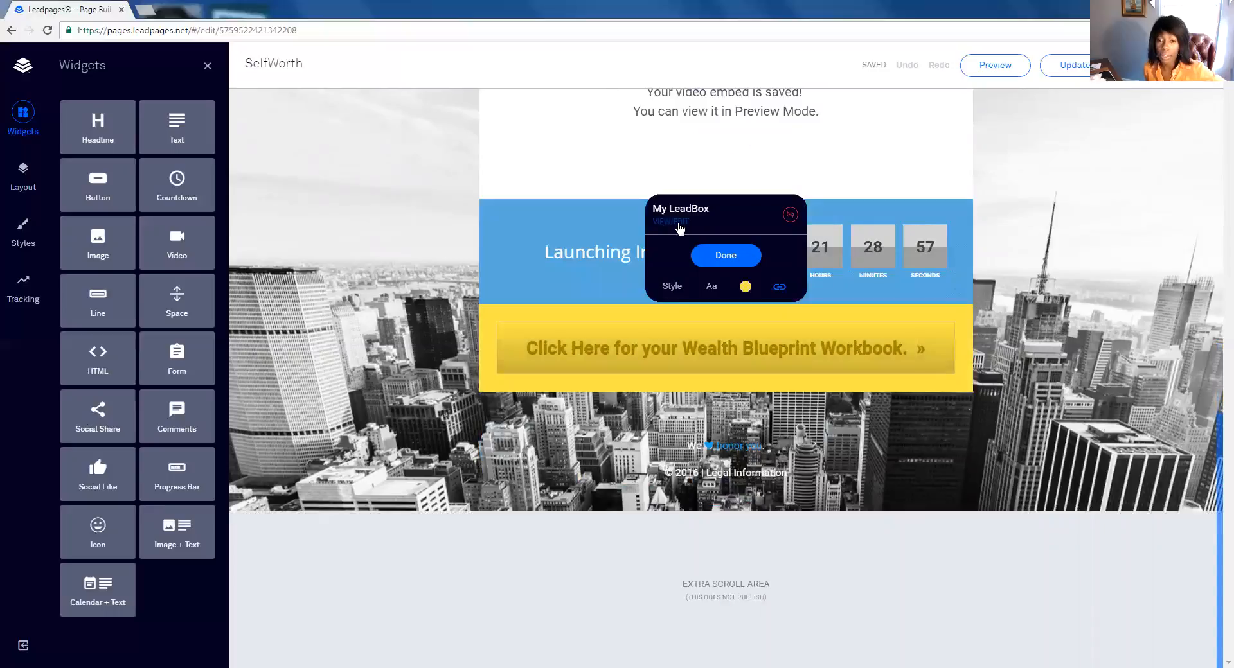
{"action": "left_click", "coordinate": [677, 222]}
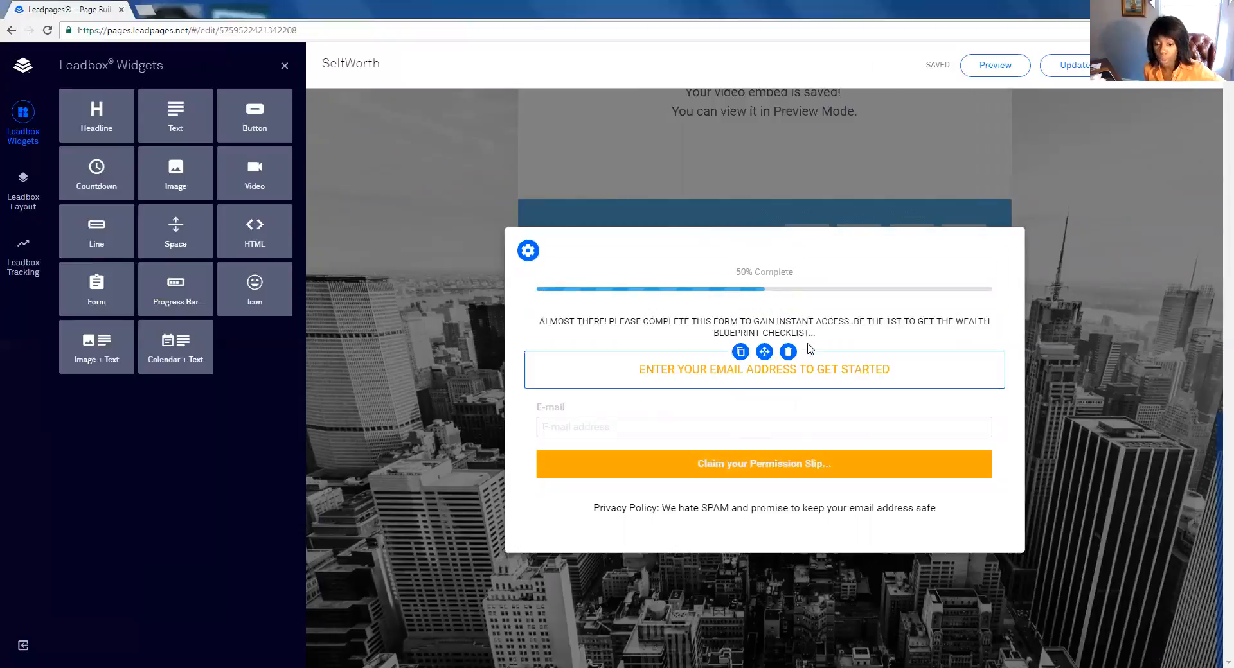
{"action": "left_click", "coordinate": [804, 465]}
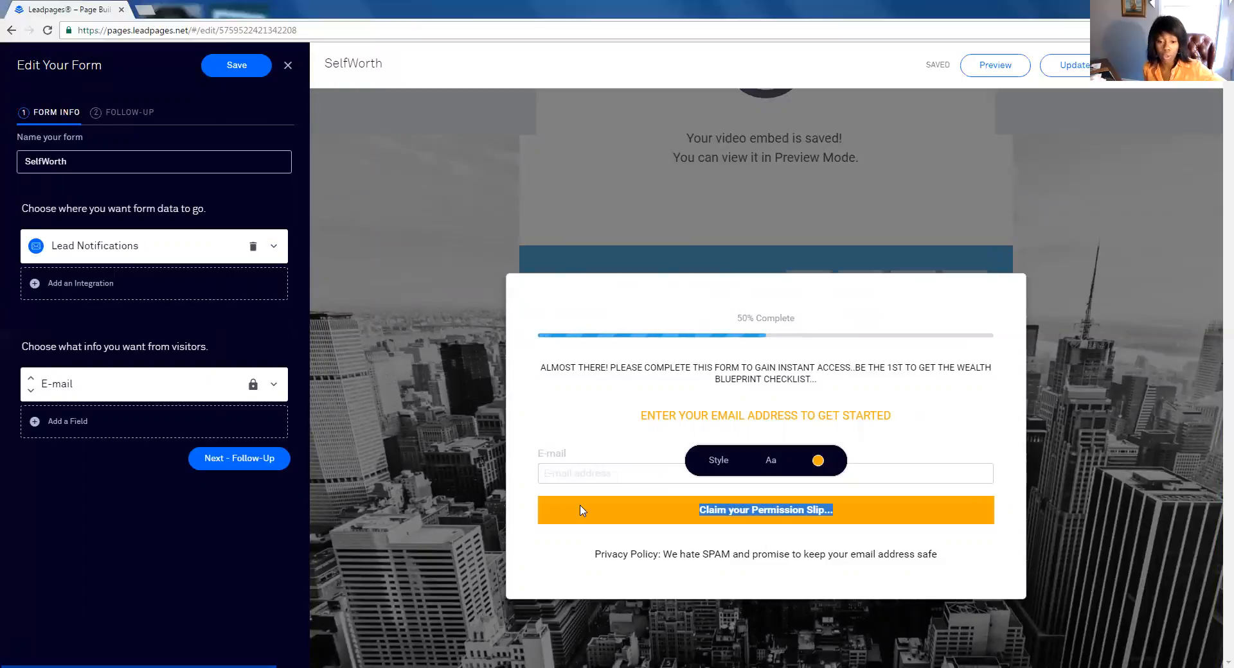
{"action": "left_click", "coordinate": [277, 250]}
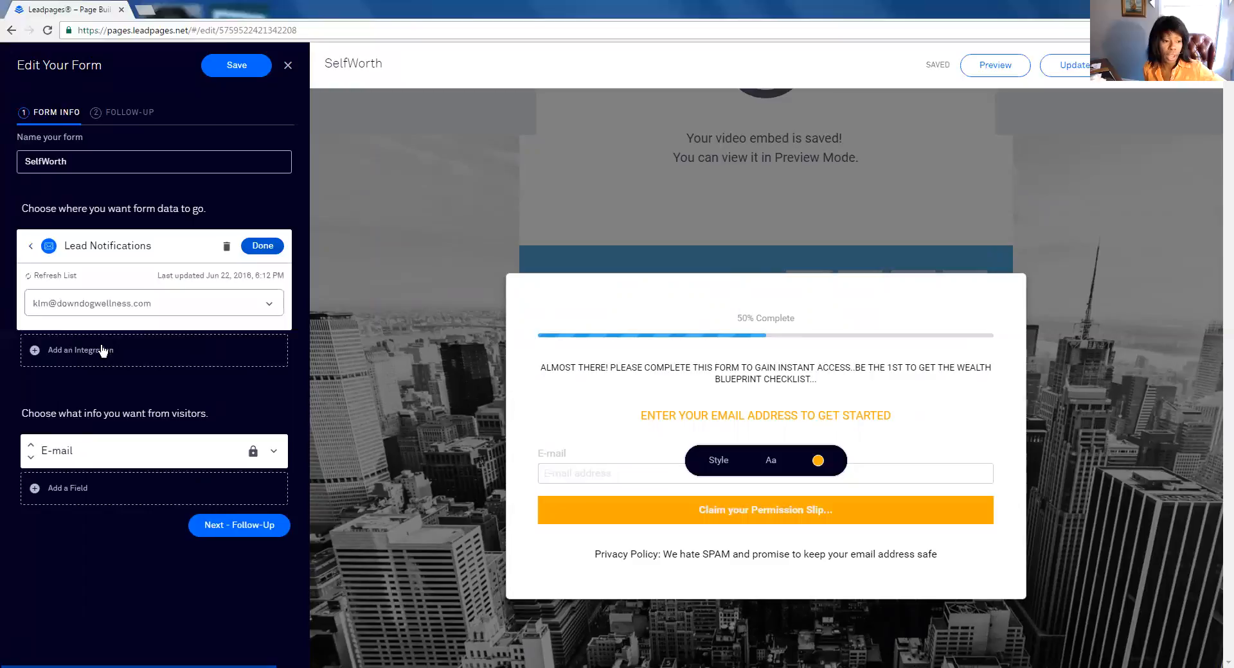
Step: Add MailChimp as an integration for the form data to review its available mailing lists, and delete it again
{"action": "left_click", "coordinate": [140, 360]}
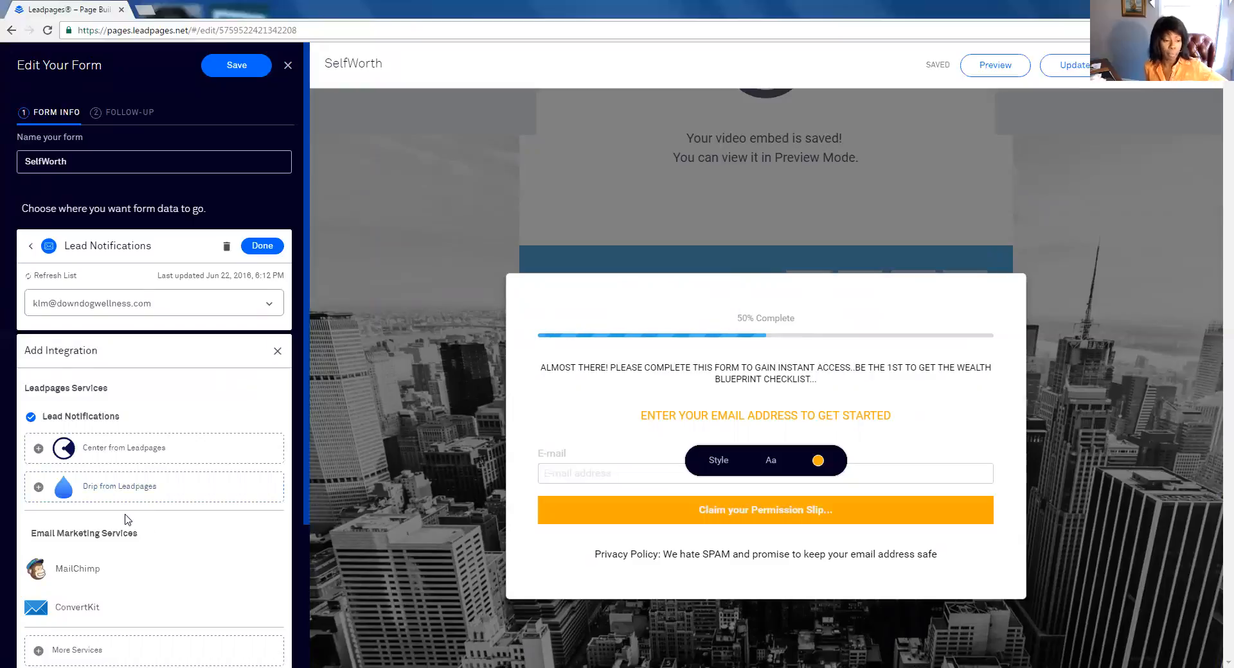
{"action": "scroll", "coordinate": [79, 383], "scroll_direction": "down", "scroll_amount": 3}
{"action": "left_click", "coordinate": [76, 385]}
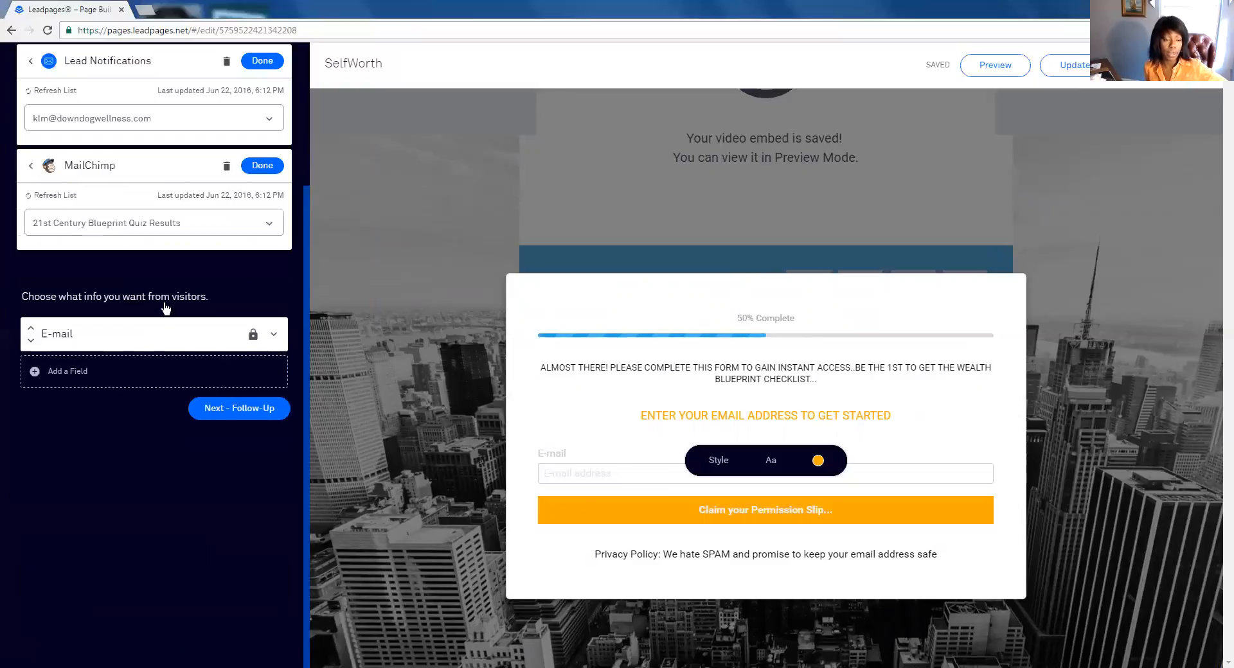
{"action": "left_click", "coordinate": [272, 224]}
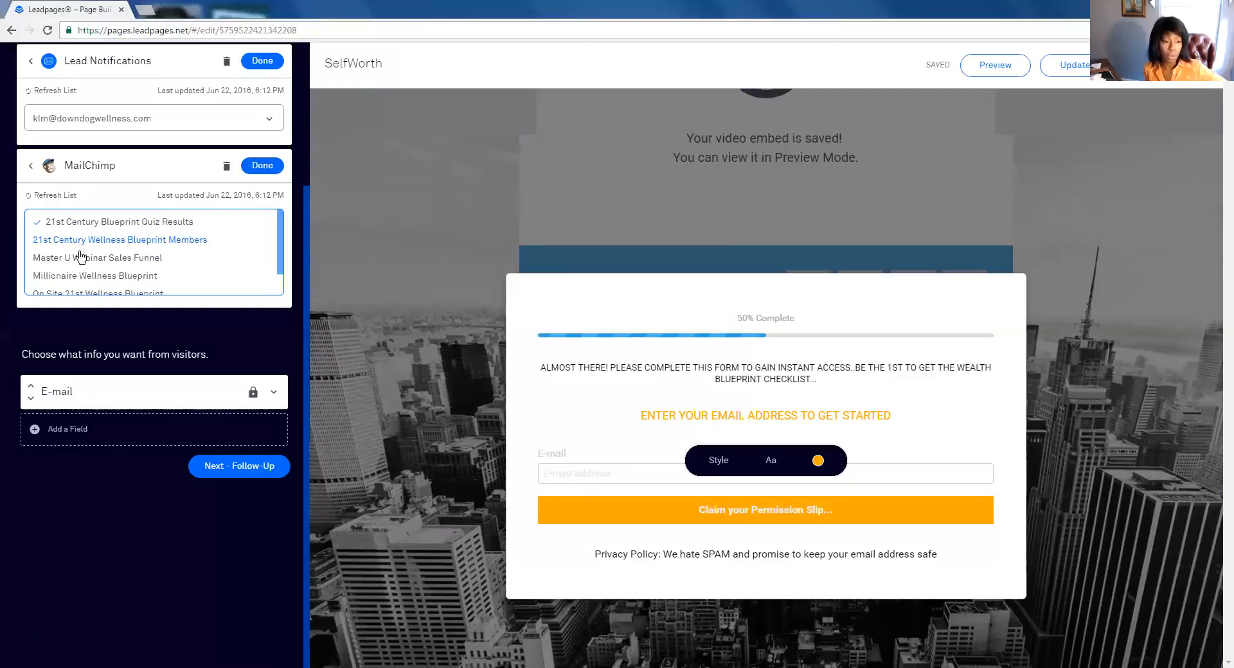
{"action": "scroll", "coordinate": [90, 283], "scroll_direction": "down", "scroll_amount": 1}
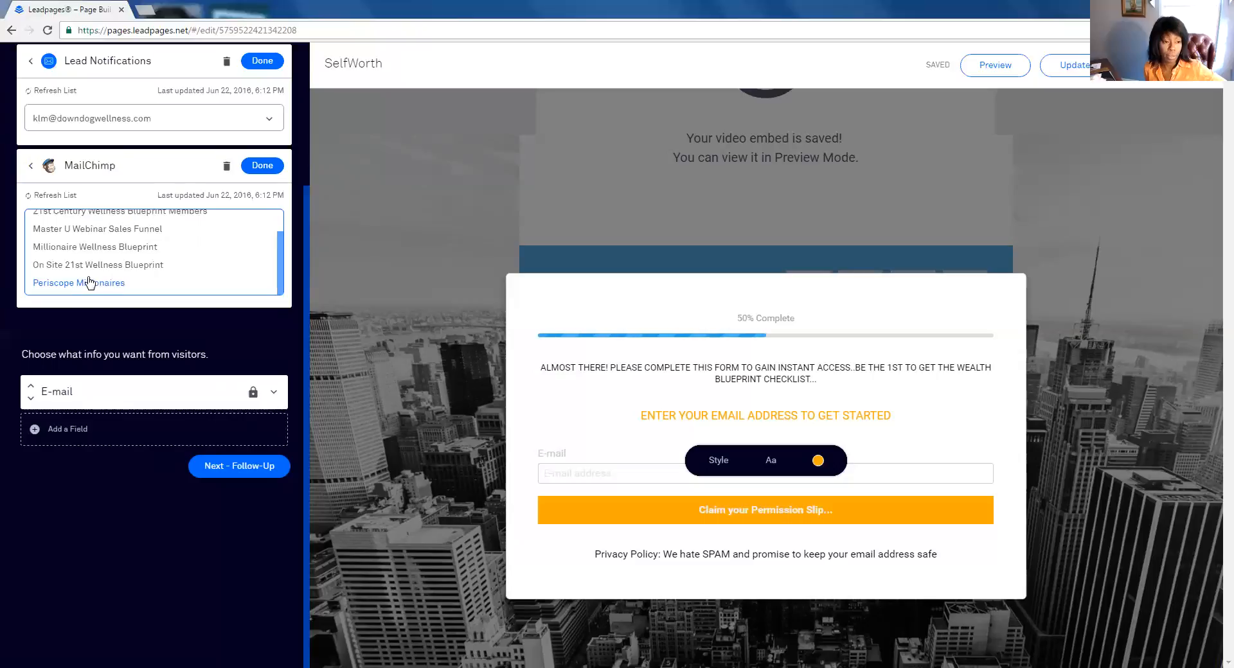
{"action": "scroll", "coordinate": [89, 283], "scroll_direction": "up", "scroll_amount": 2}
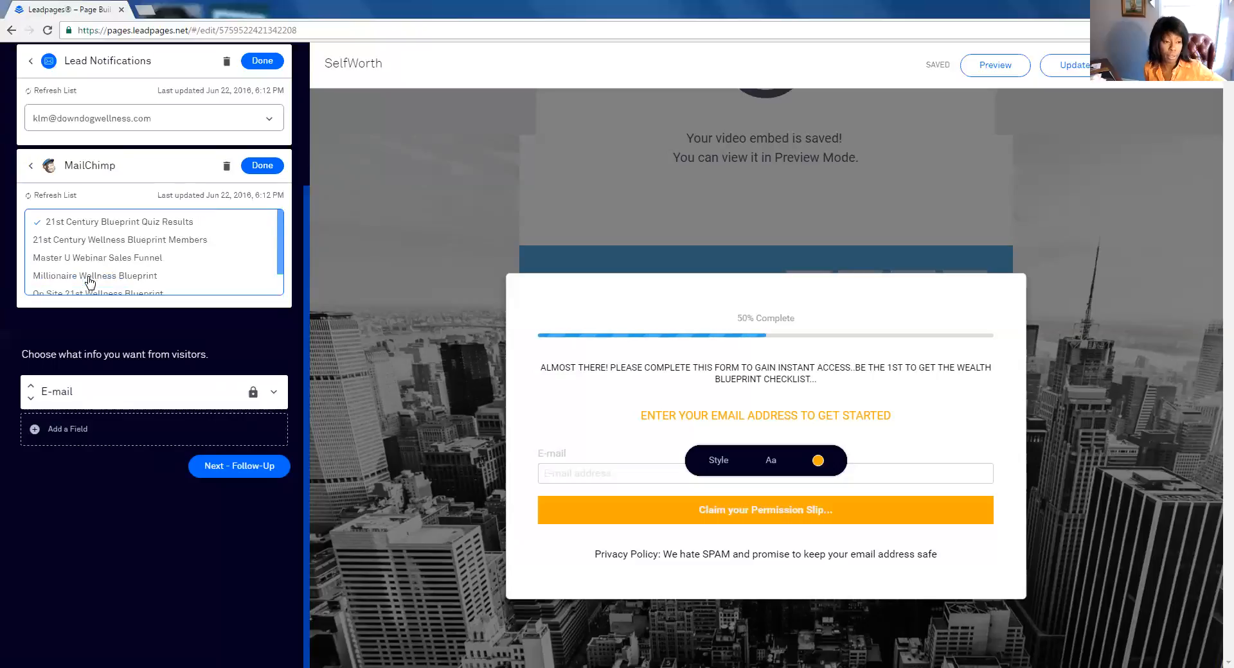
{"action": "left_click", "coordinate": [268, 169]}
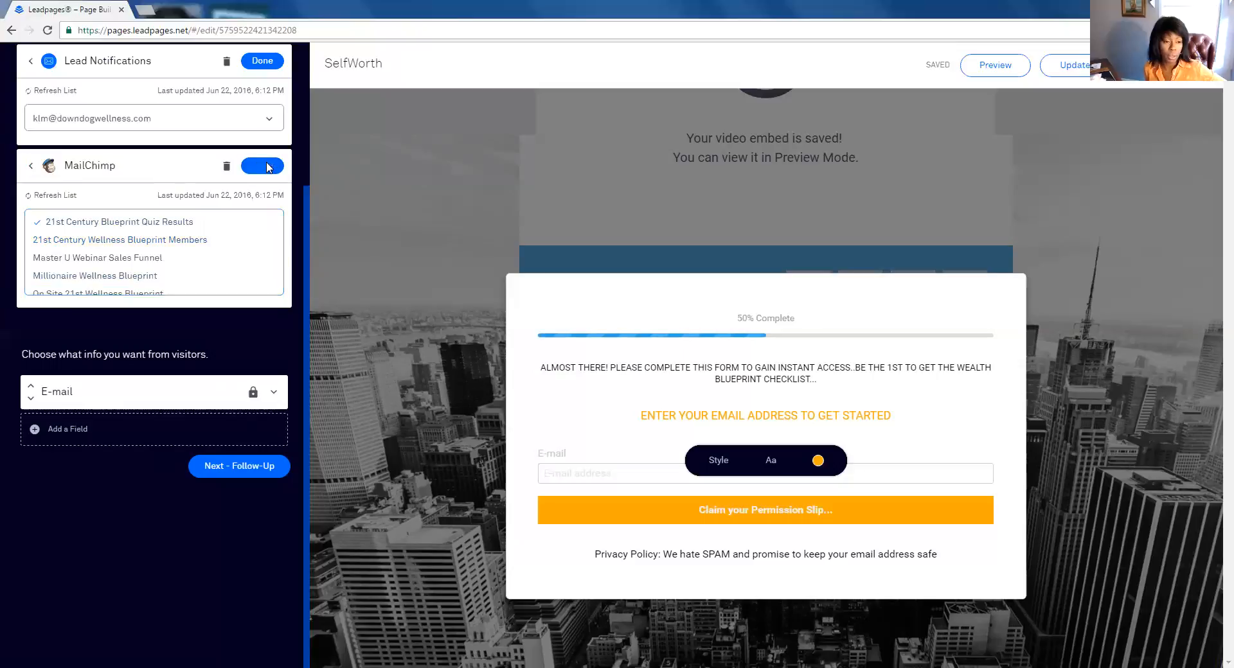
{"action": "left_click", "coordinate": [226, 167]}
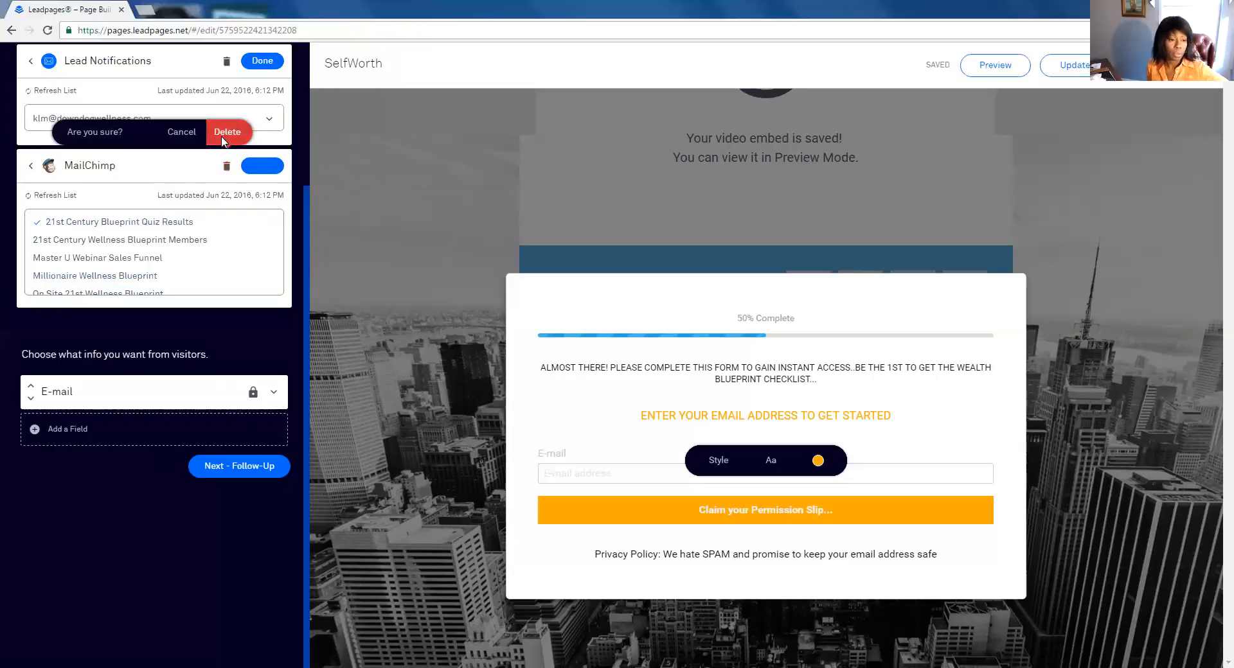
{"action": "left_click", "coordinate": [228, 132]}
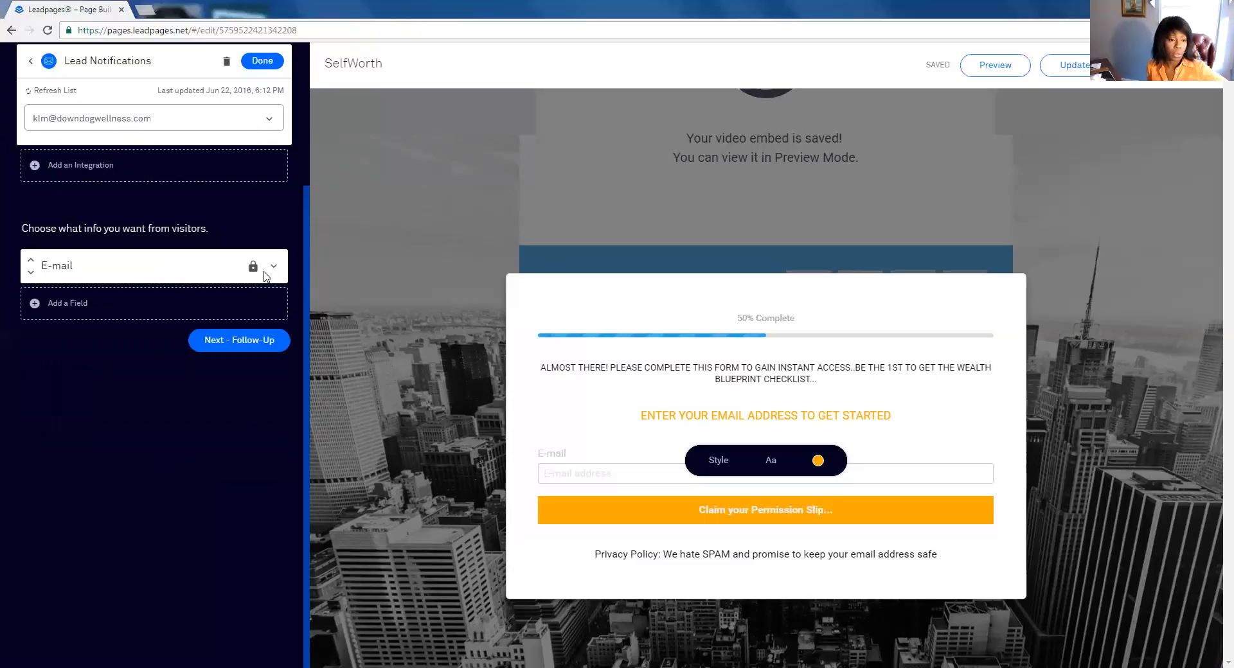
Step: Add the MailChimp integration to the form again and show its mailing list setting
{"action": "left_click", "coordinate": [78, 165]}
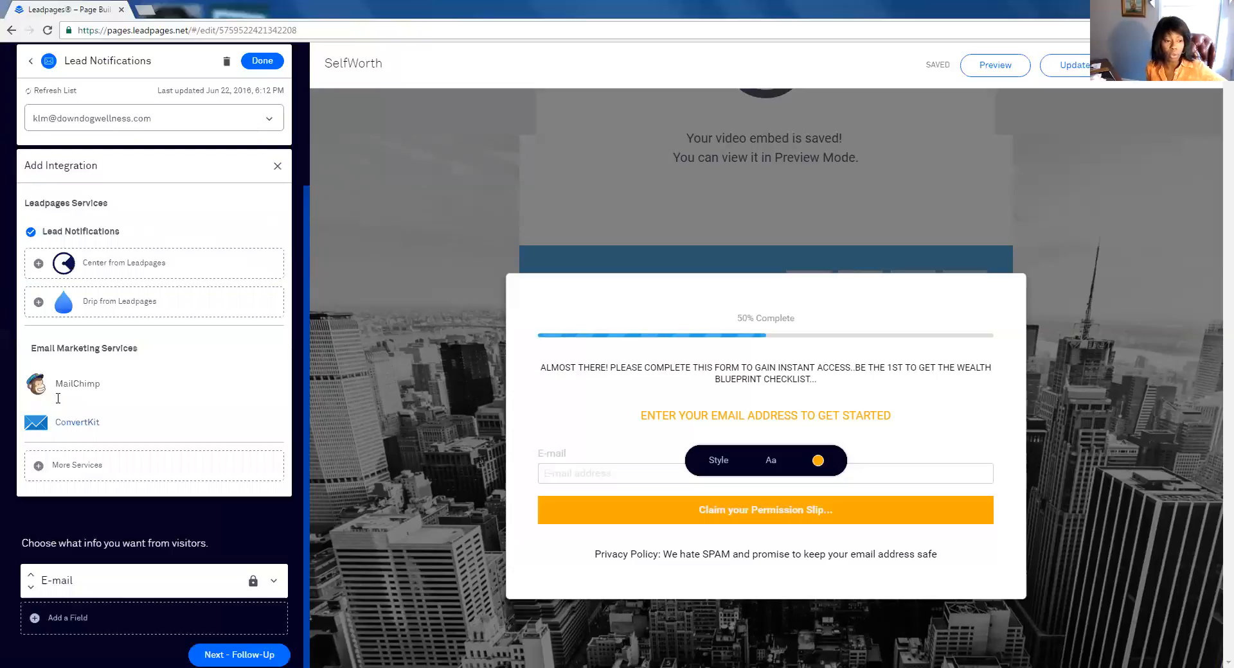
{"action": "left_click", "coordinate": [77, 384]}
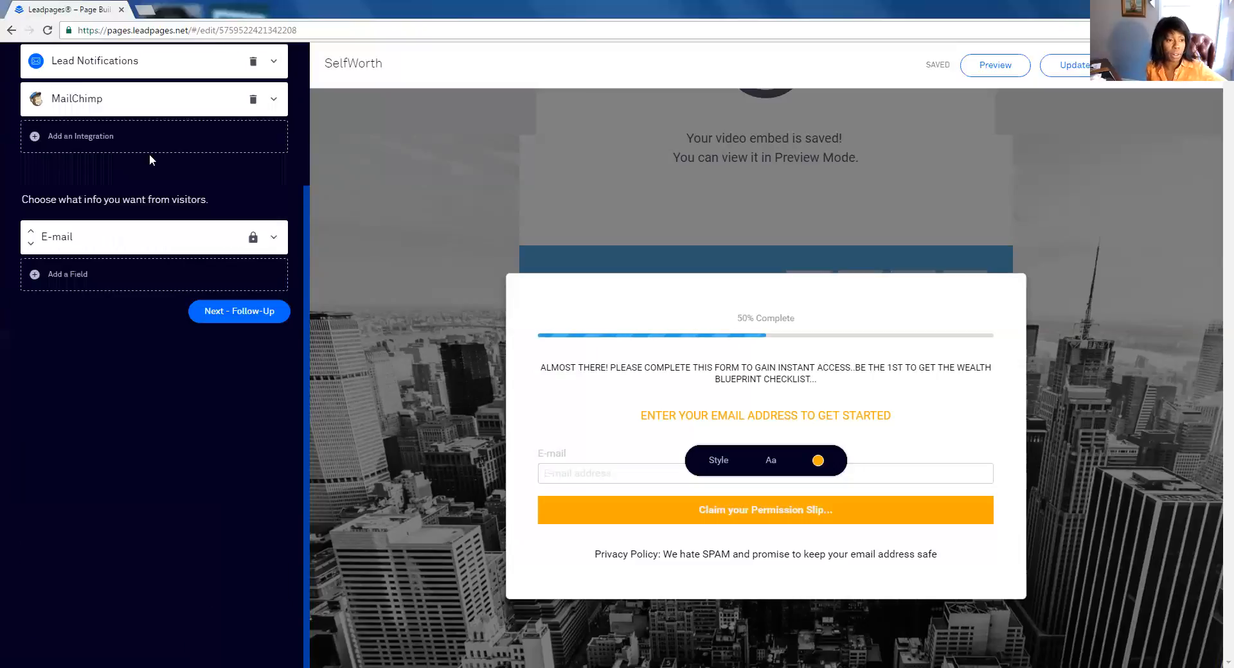
{"action": "left_click", "coordinate": [275, 99]}
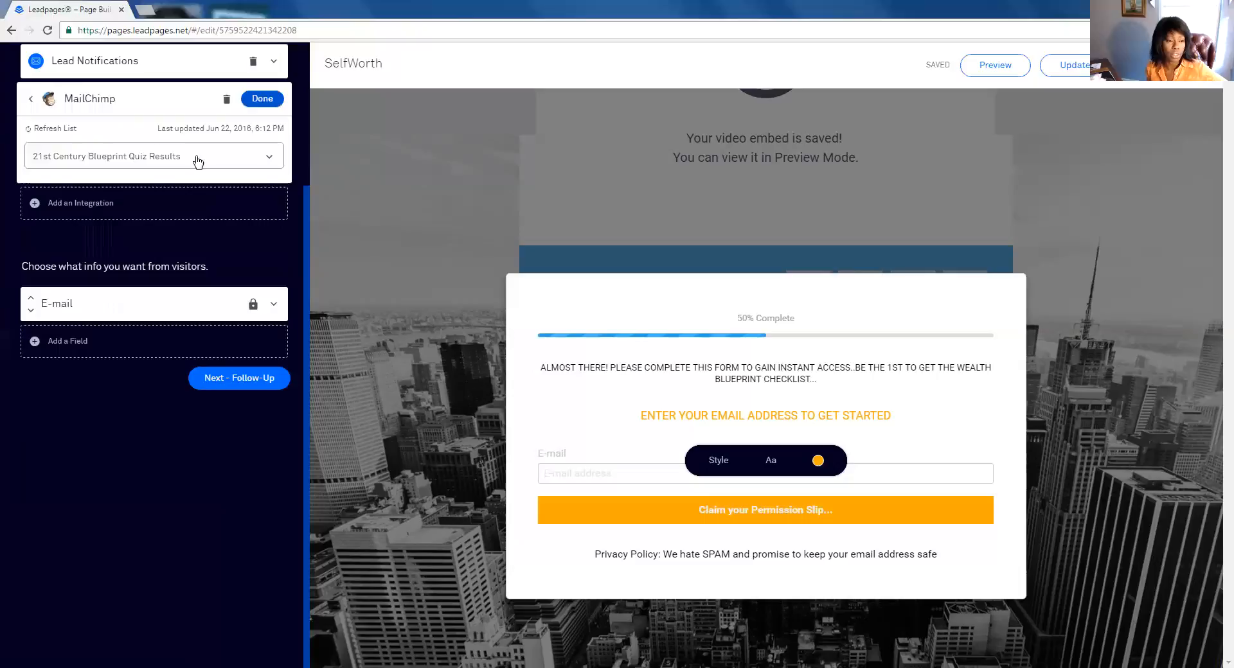
Step: Open the full integrations overview from the form, reconnect the ConvertKit account with its saved API key, and return to the overview
{"action": "left_click", "coordinate": [106, 212]}
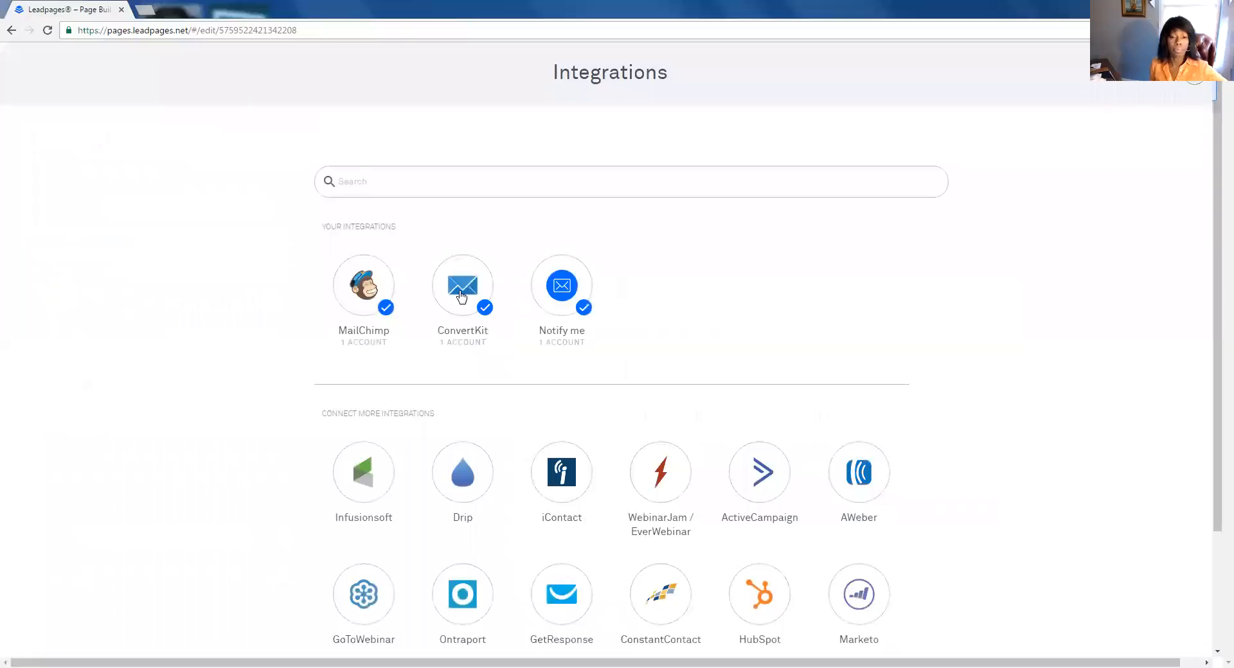
{"action": "left_click", "coordinate": [461, 296]}
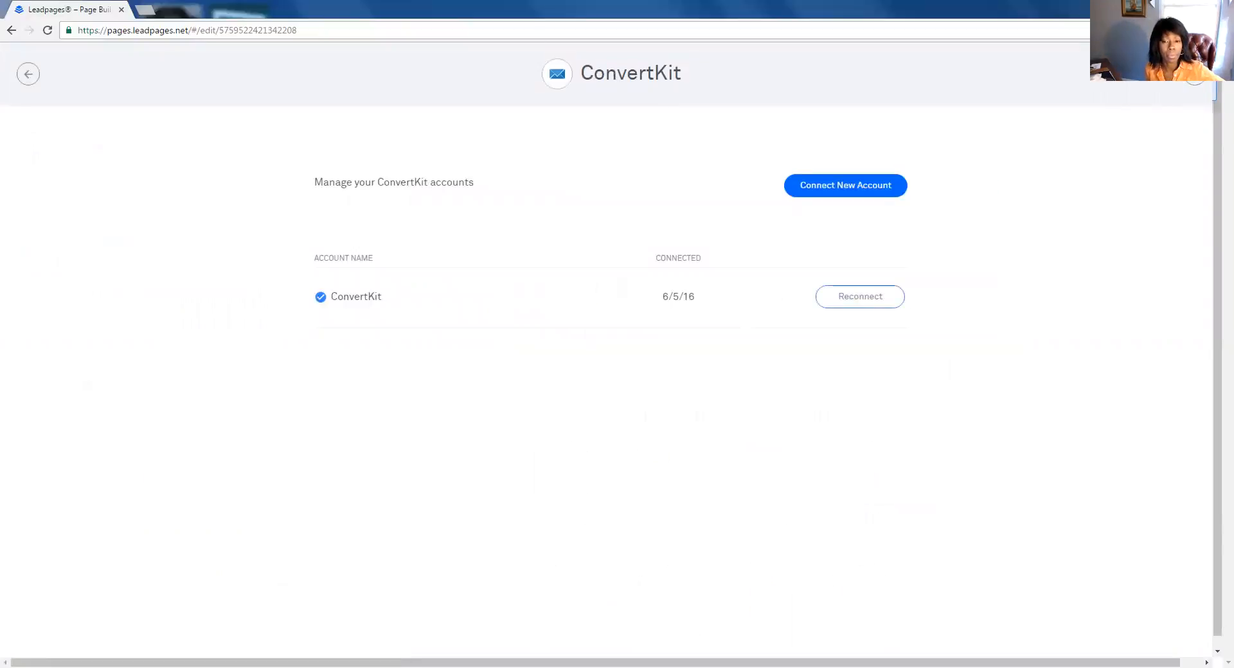
{"action": "left_click", "coordinate": [860, 297]}
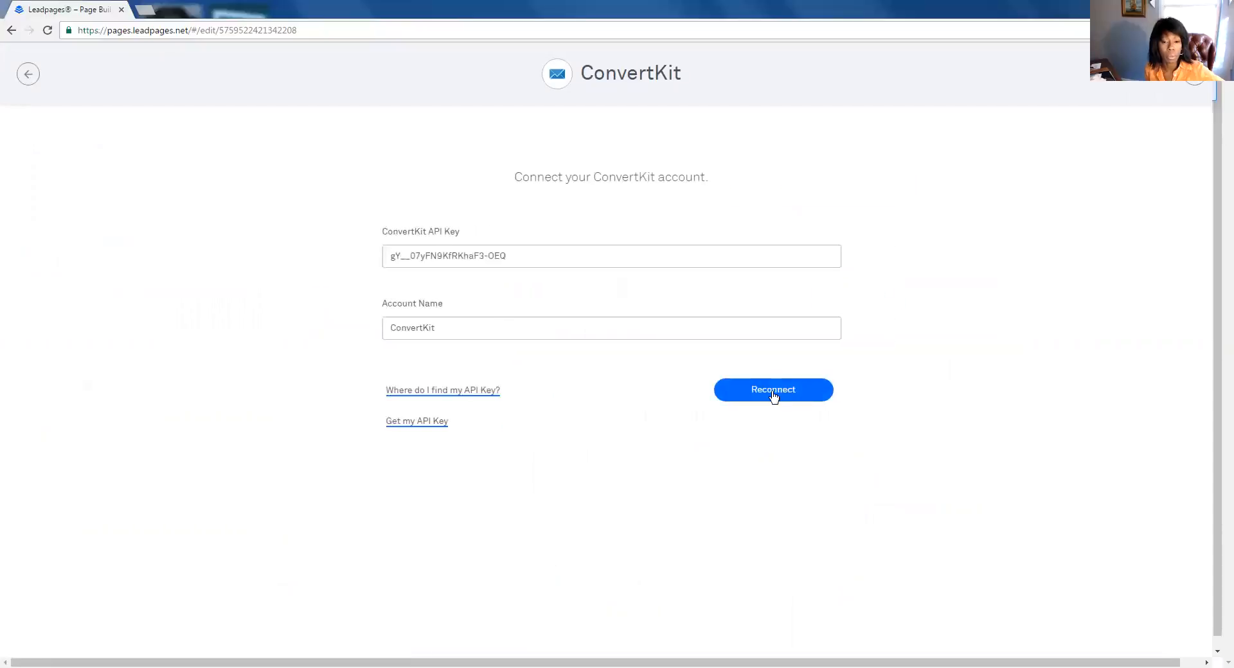
{"action": "left_click", "coordinate": [773, 393]}
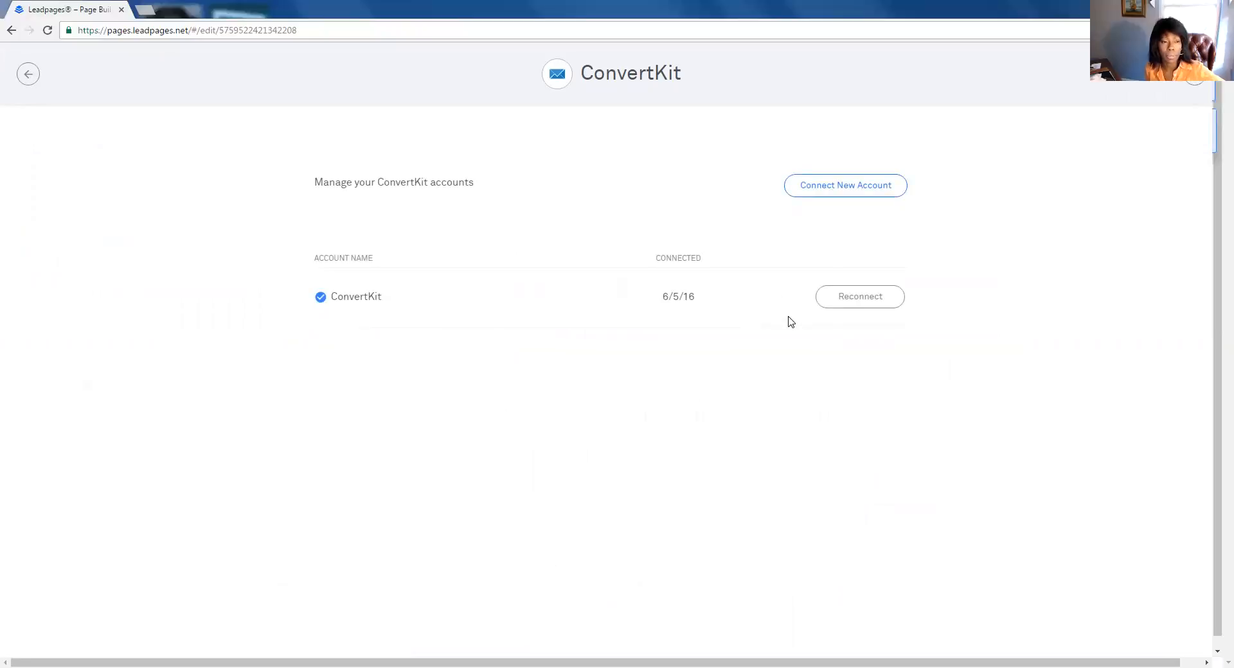
{"action": "left_click", "coordinate": [26, 75]}
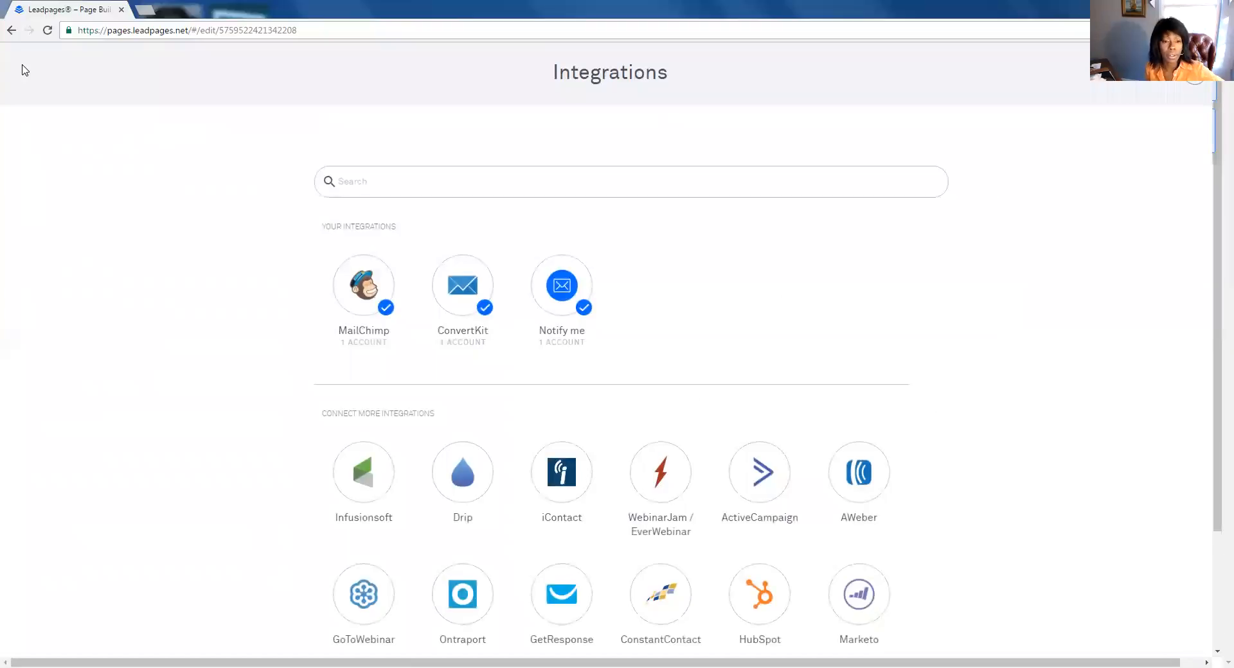
Step: Return to the Leadpages list and reopen the SelfWorth page for editing at its yellow workbook button
{"action": "left_click", "coordinate": [11, 30]}
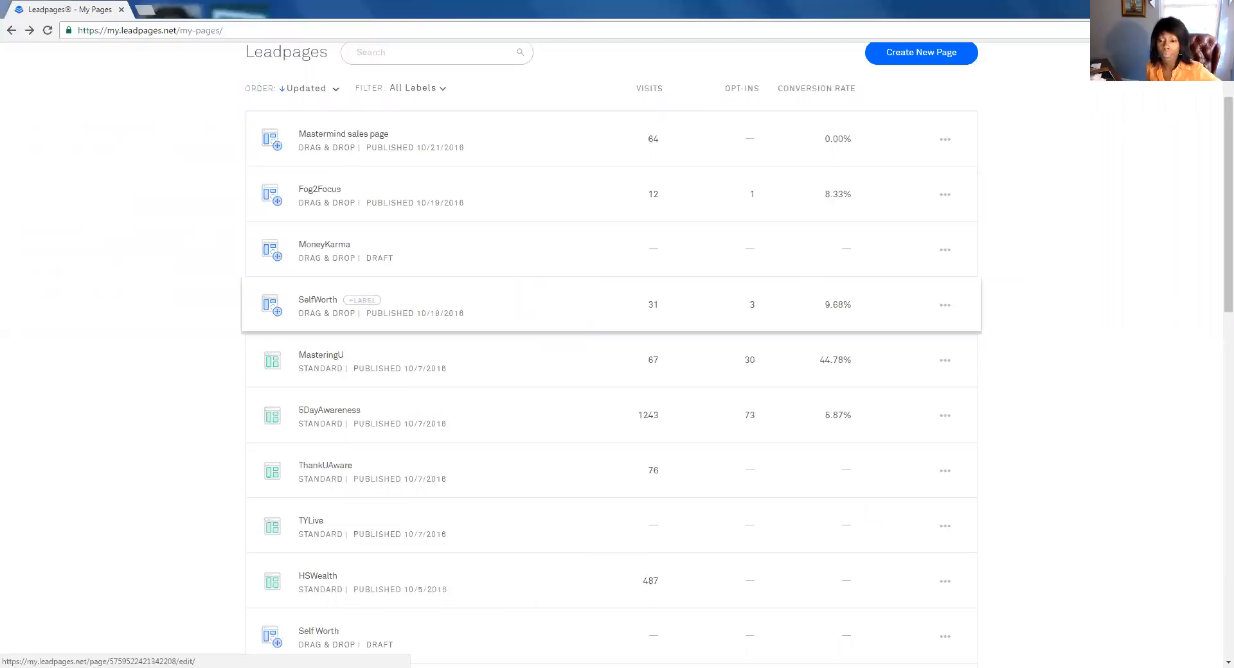
{"action": "left_click", "coordinate": [917, 305]}
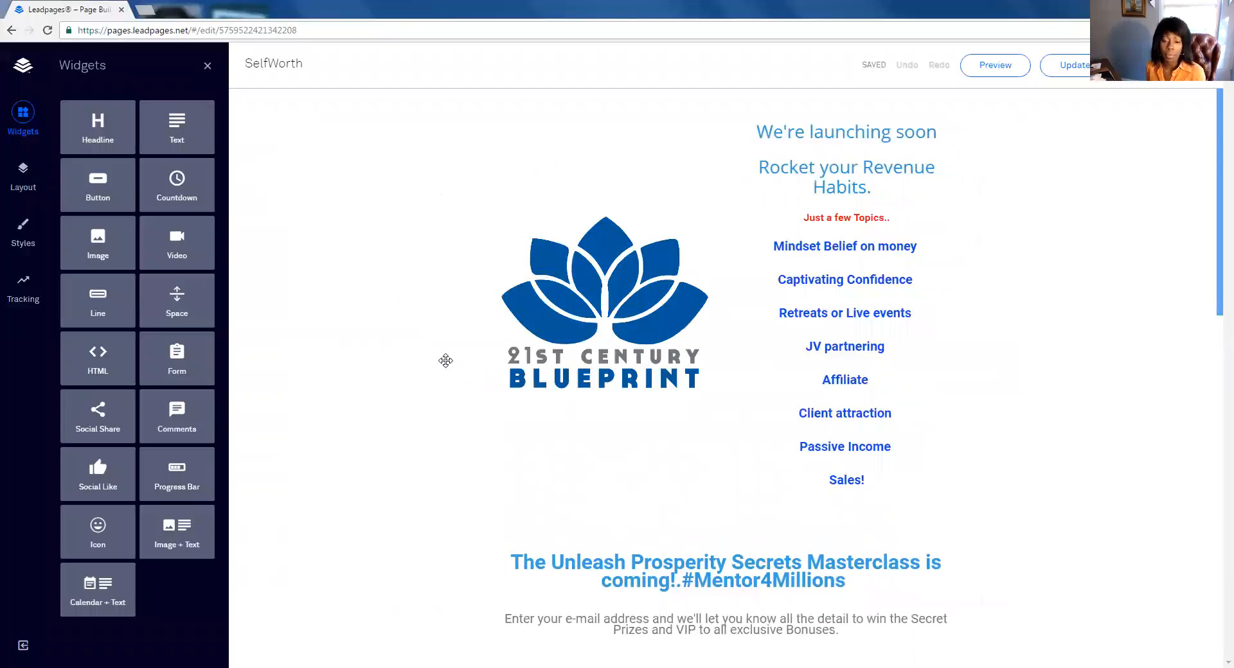
{"action": "scroll", "coordinate": [446, 360], "scroll_direction": "down", "scroll_amount": 3}
{"action": "scroll", "coordinate": [793, 468], "scroll_direction": "down", "scroll_amount": 7}
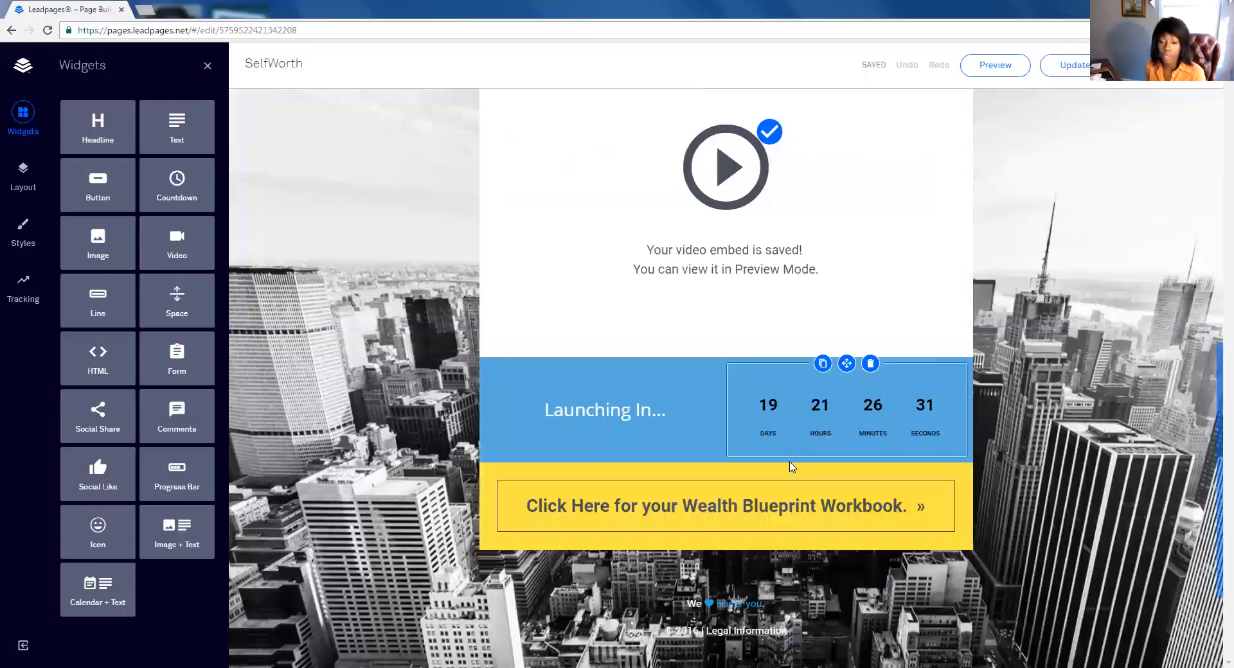
Step: Open My LeadBox from the workbook button's link settings and edit the form behind "Claim your Permission Slip..."
{"action": "left_click", "coordinate": [826, 441]}
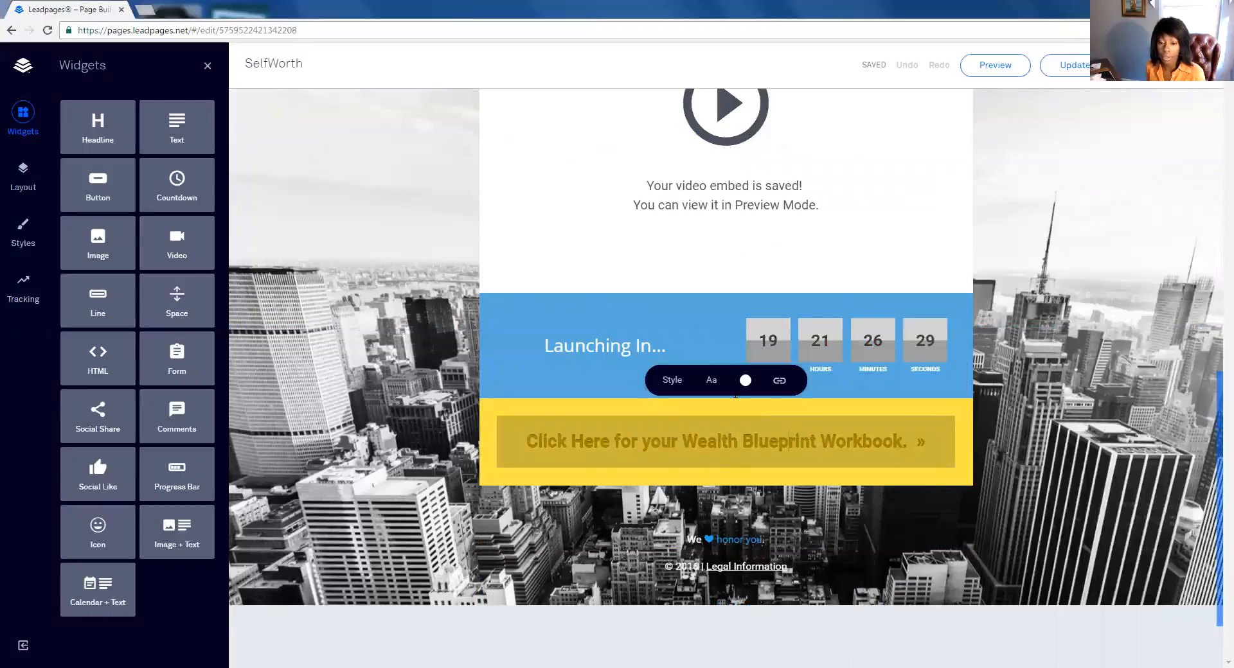
{"action": "double_click", "coordinate": [827, 441]}
{"action": "left_click", "coordinate": [779, 380]}
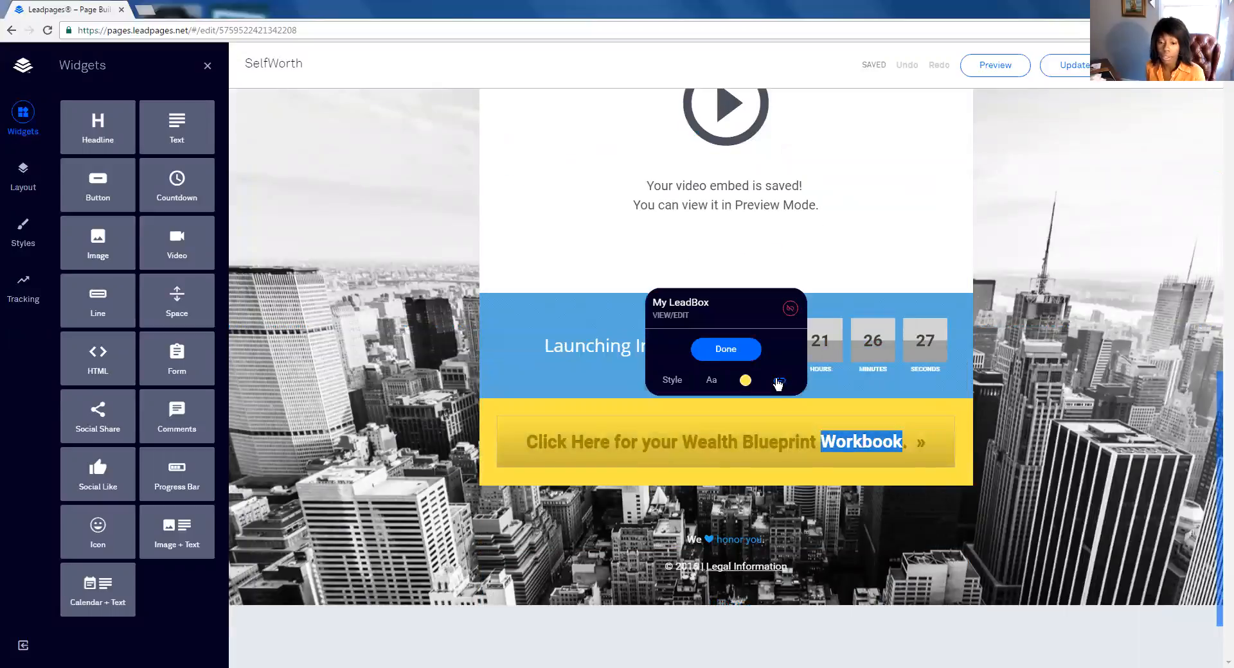
{"action": "left_click", "coordinate": [672, 316]}
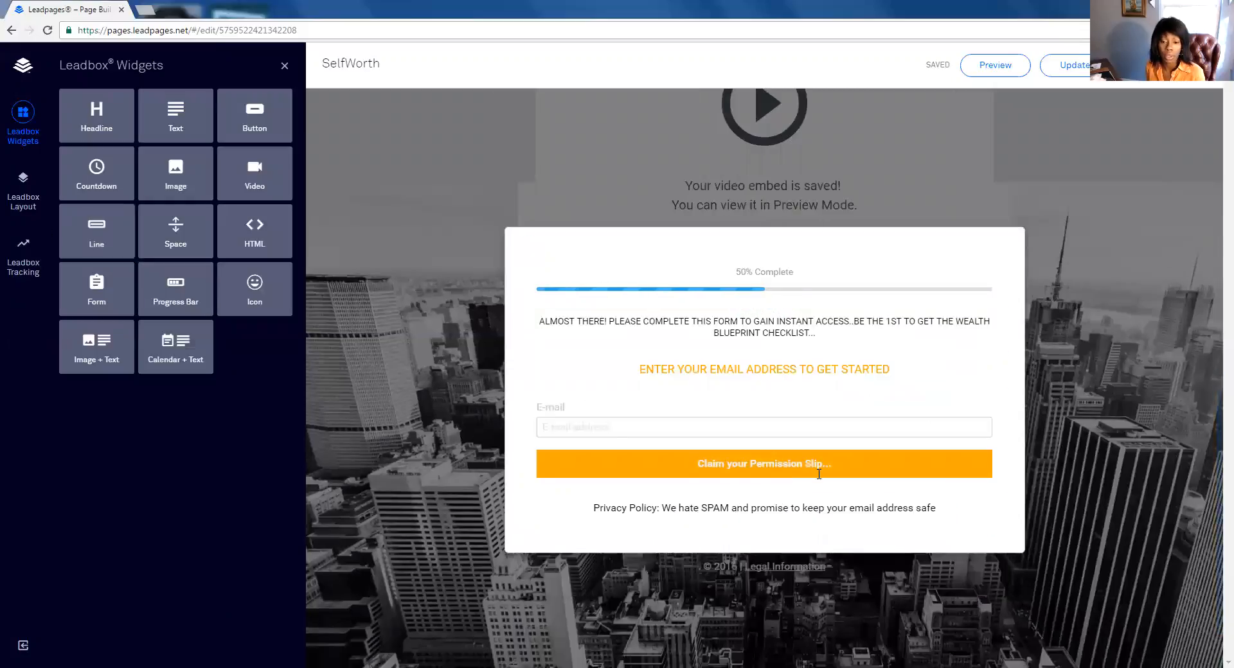
{"action": "key", "text": "shift+Right"}
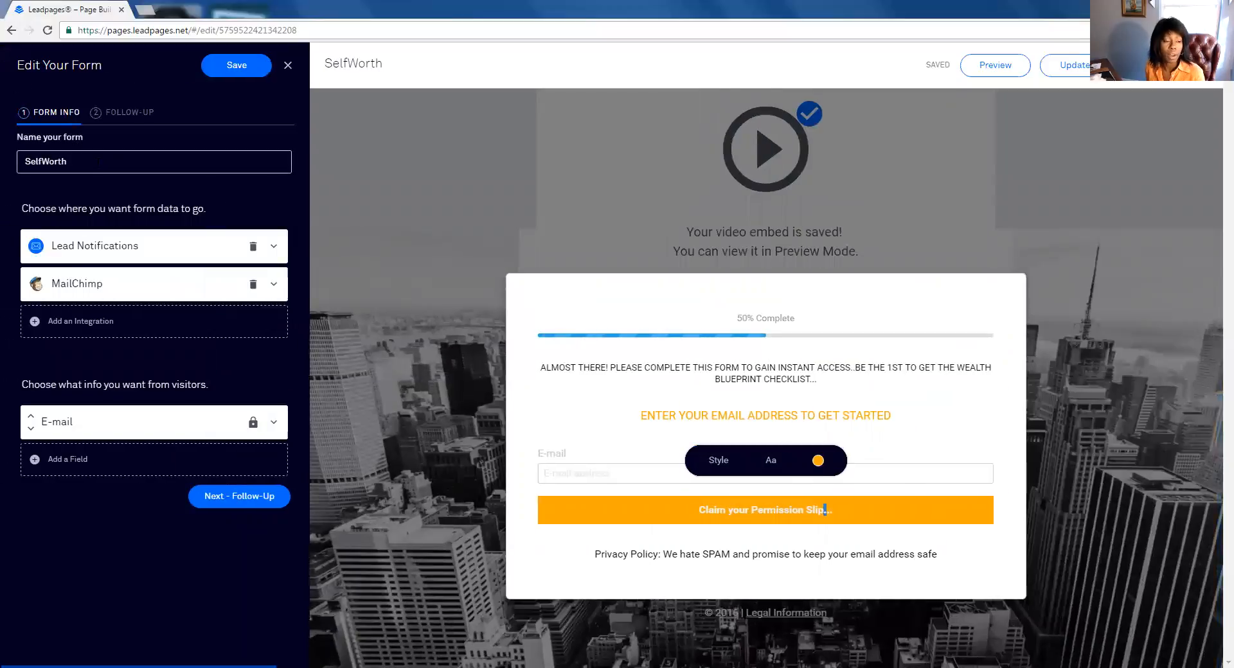
Step: Set the form's MailChimp list to 21st Century Wellness Blueprint Members
{"action": "left_click", "coordinate": [273, 283]}
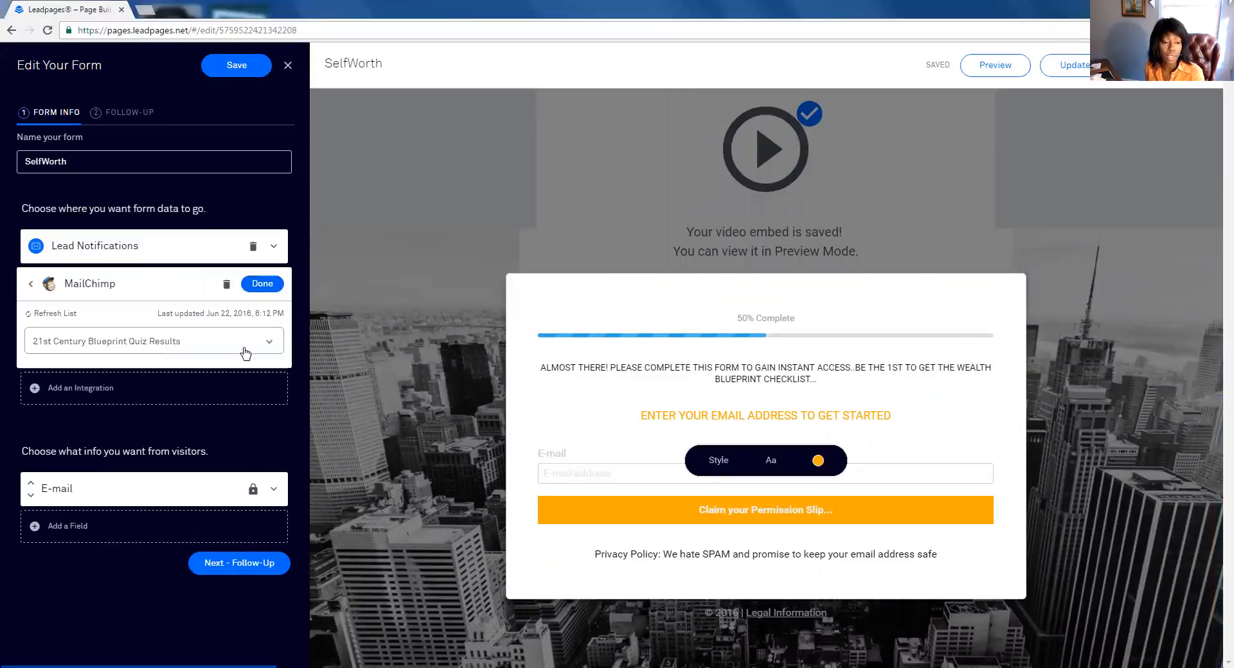
{"action": "left_click", "coordinate": [271, 346]}
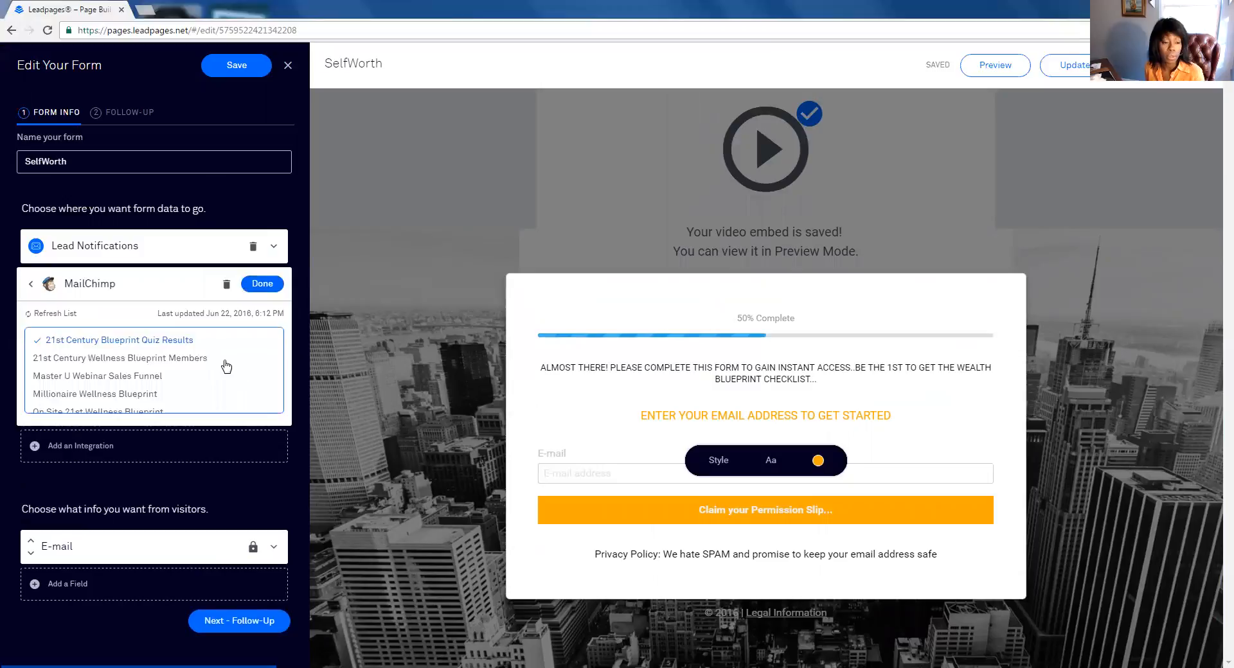
{"action": "left_click", "coordinate": [225, 359]}
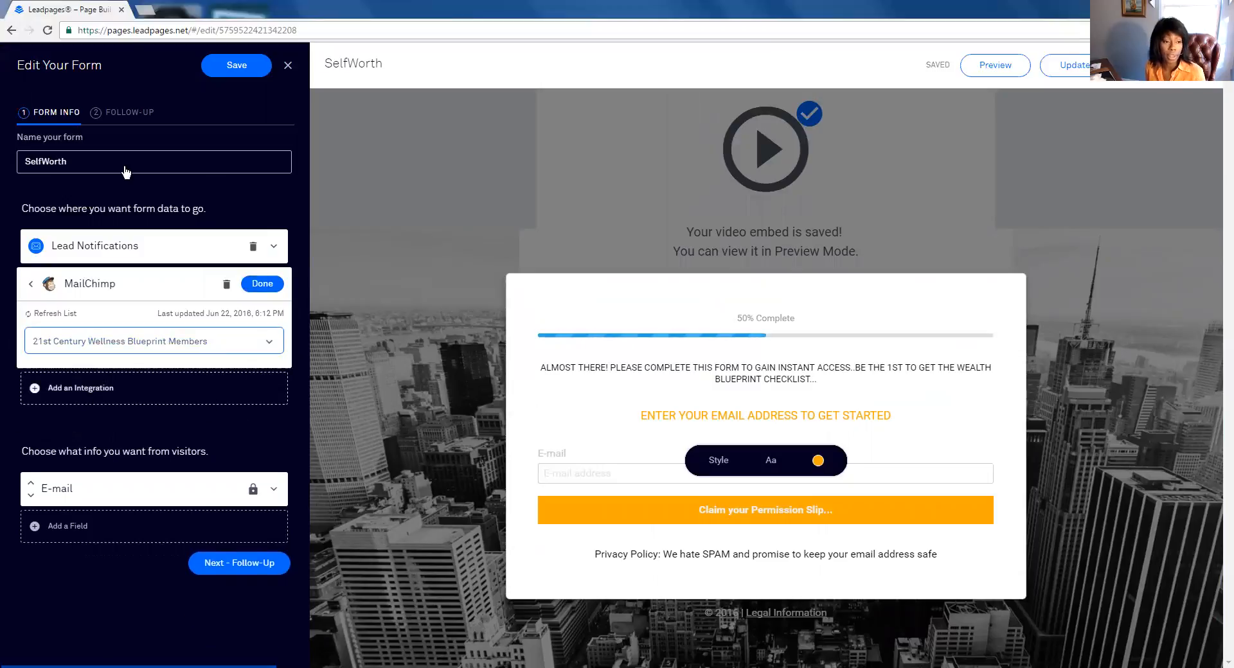
Step: Review the form's follow-up page and the files that can be sent to the visitor, and save and close the form
{"action": "left_click", "coordinate": [136, 113]}
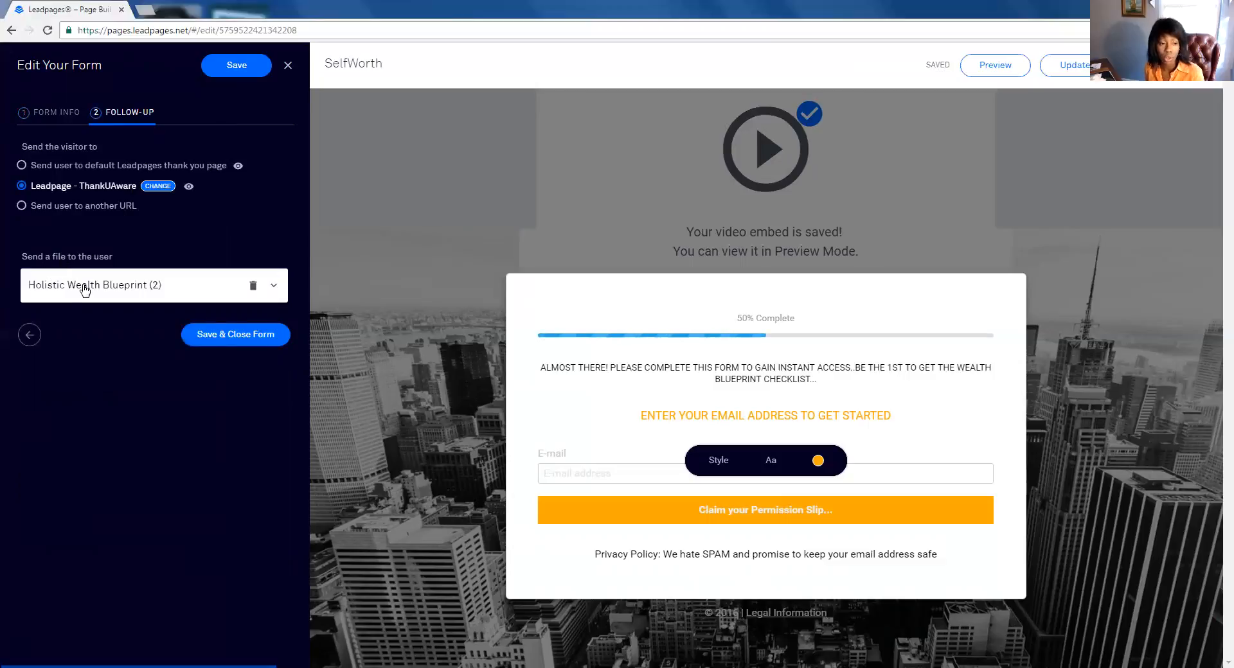
{"action": "left_click", "coordinate": [273, 289]}
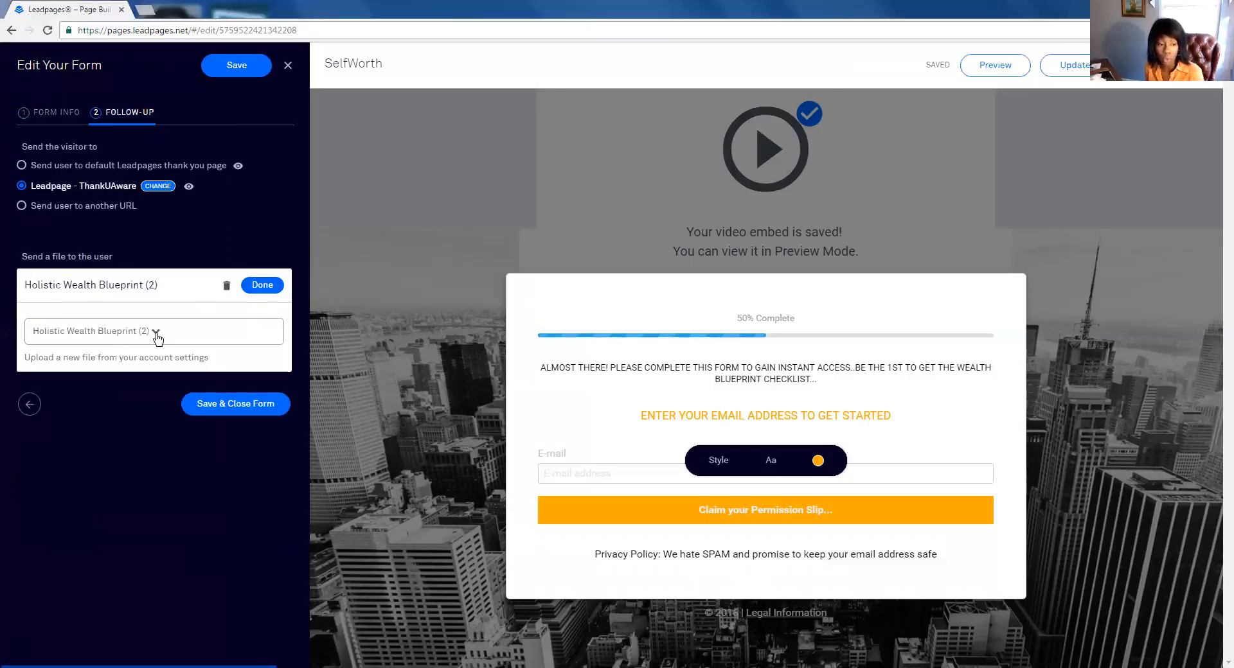
{"action": "left_click", "coordinate": [157, 332]}
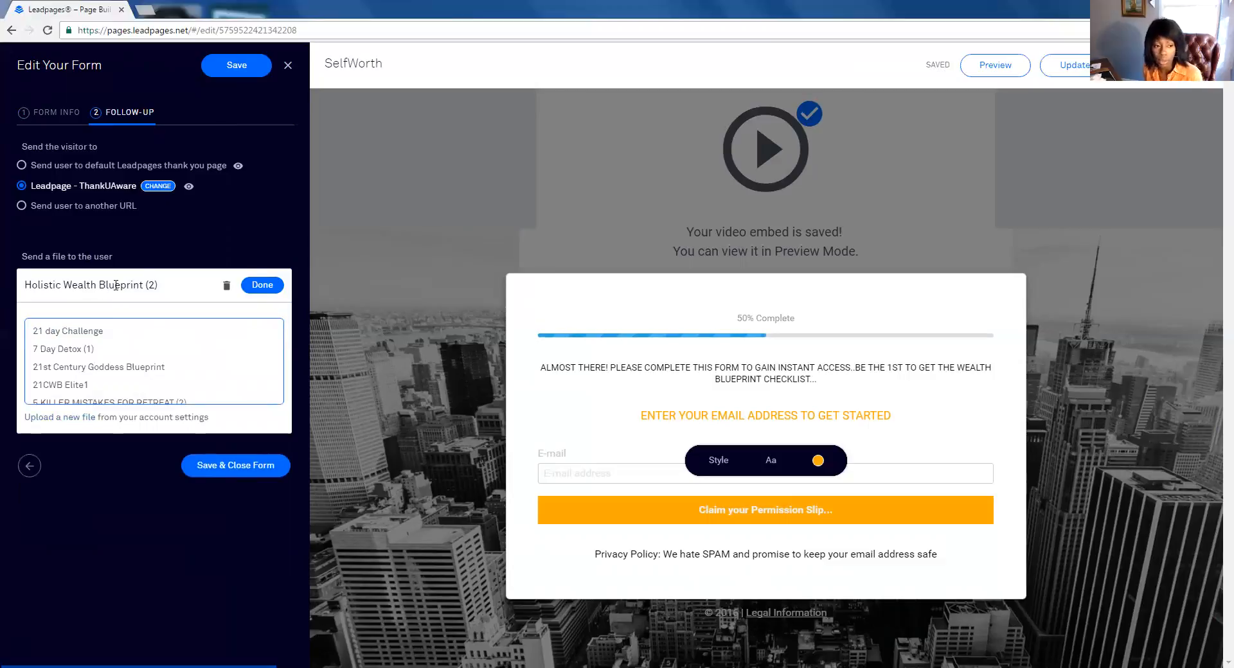
{"action": "left_click", "coordinate": [227, 466]}
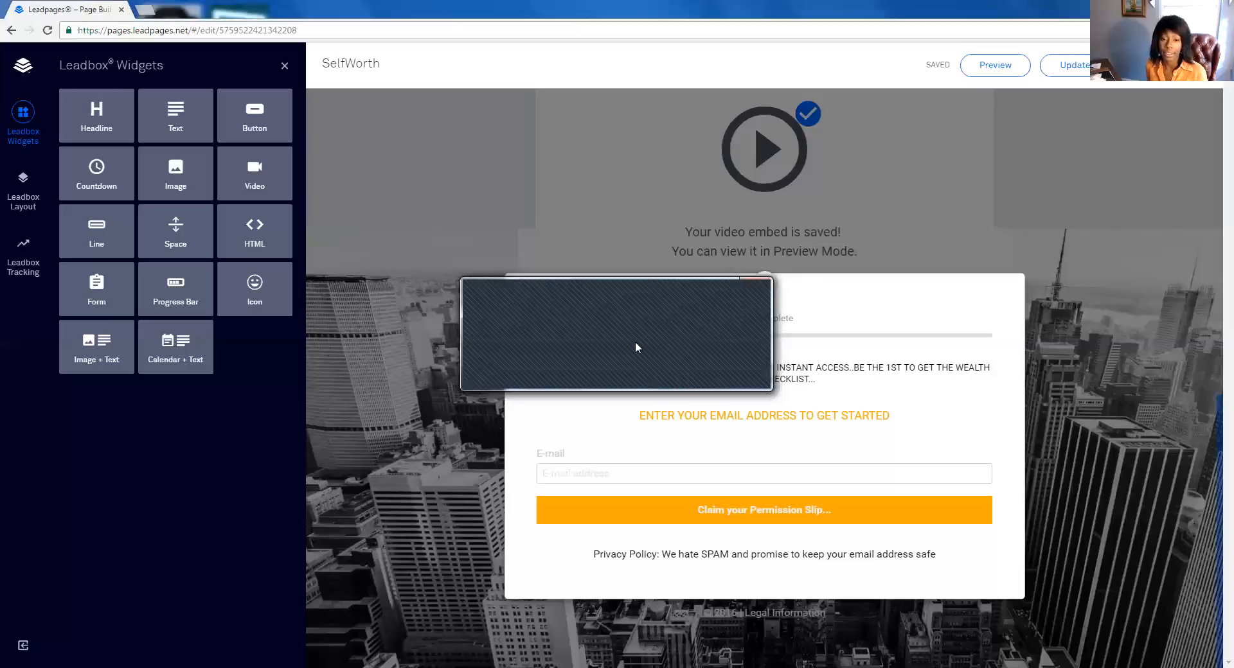
{"action": "left_click", "coordinate": [749, 375]}
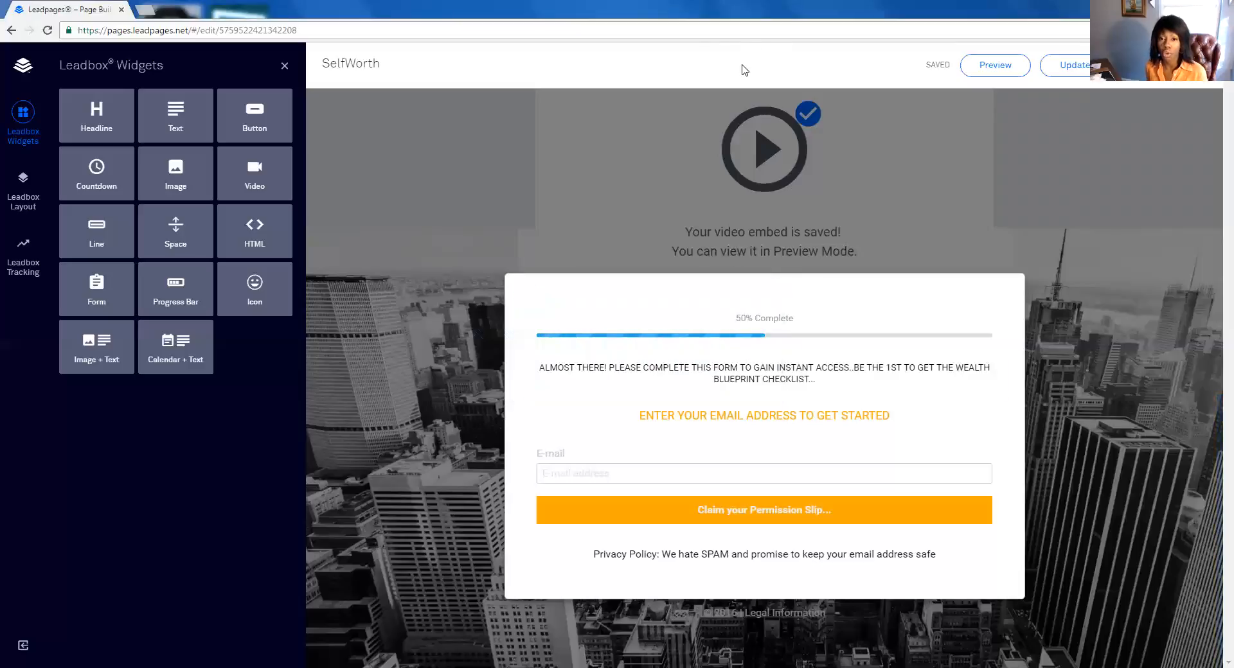